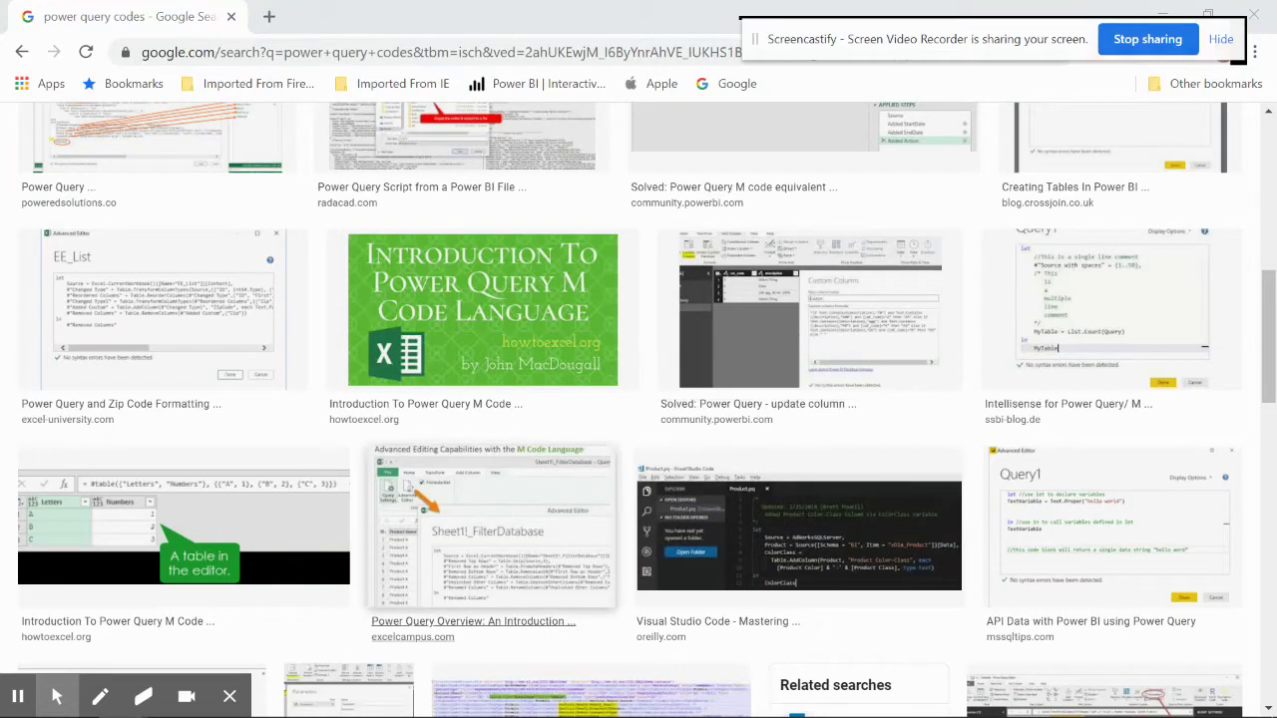
Switch to the Excel workbook and examine the Remark-Find and Remark-Search formulas in D2 and E2 against the Description column.
{"action": "left_click", "coordinate": [516, 703]}
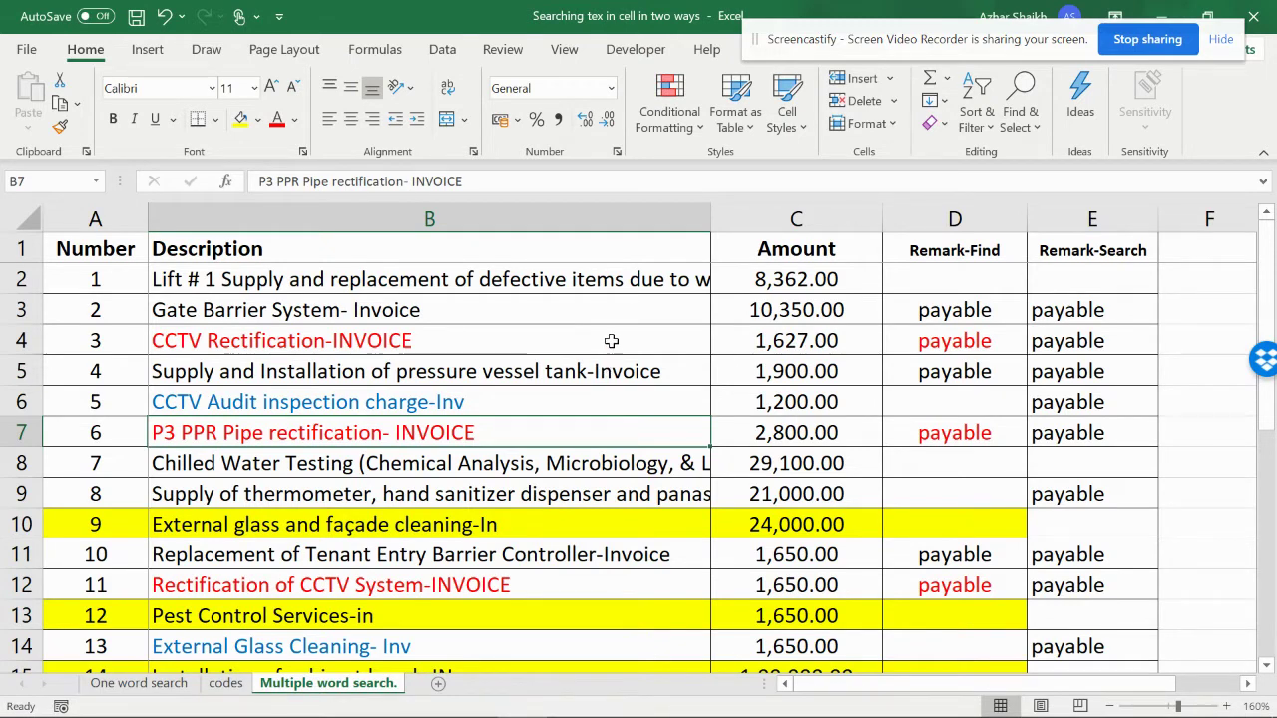
{"action": "left_click", "coordinate": [959, 282]}
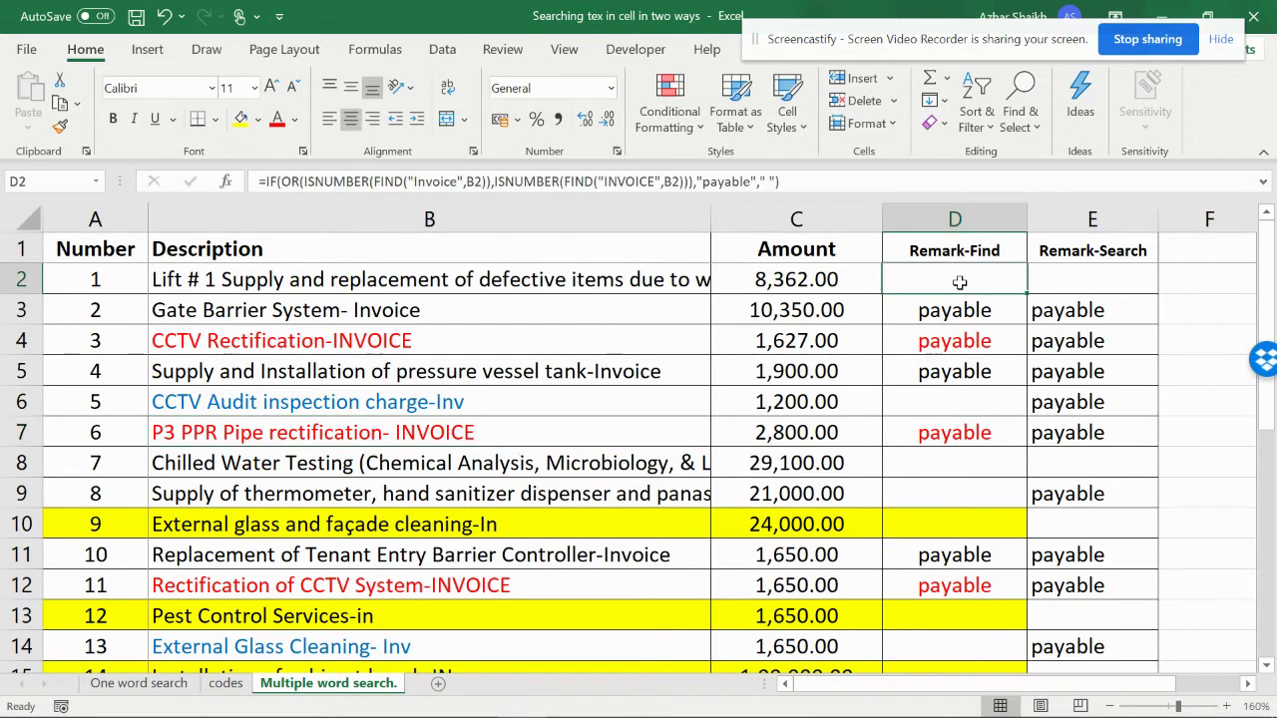
{"action": "left_click", "coordinate": [451, 290]}
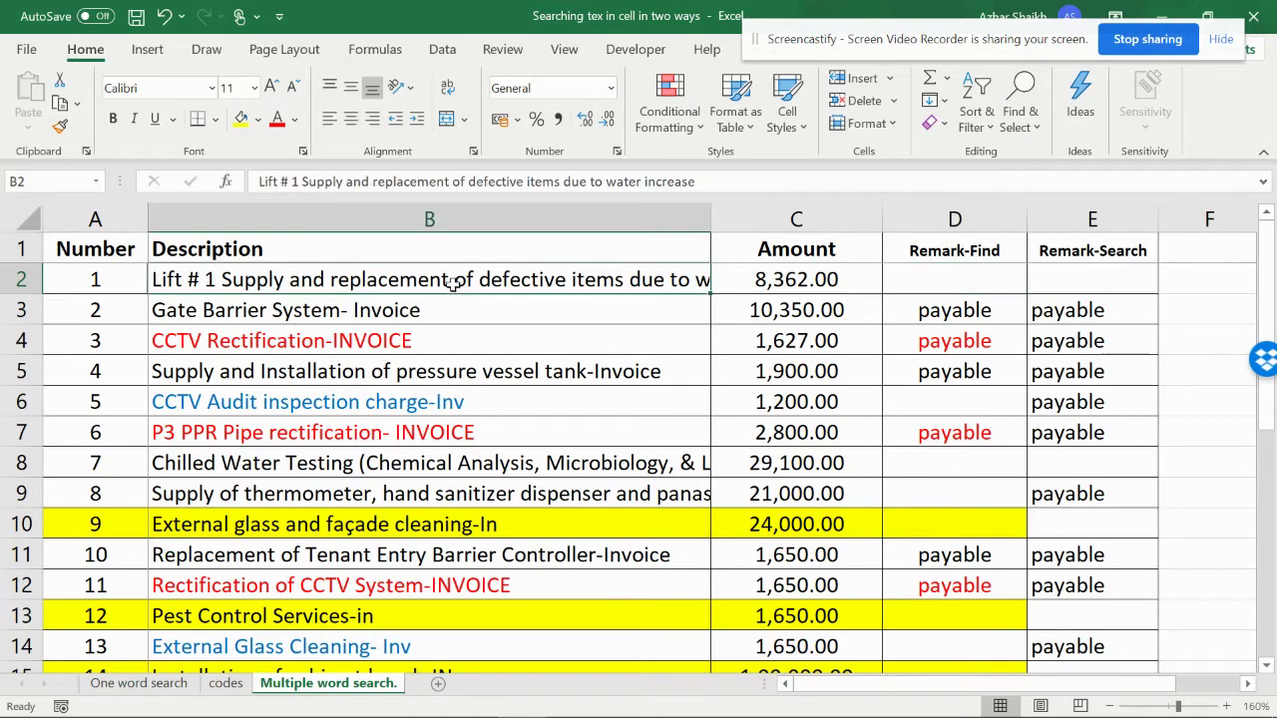
{"action": "left_click", "coordinate": [956, 280]}
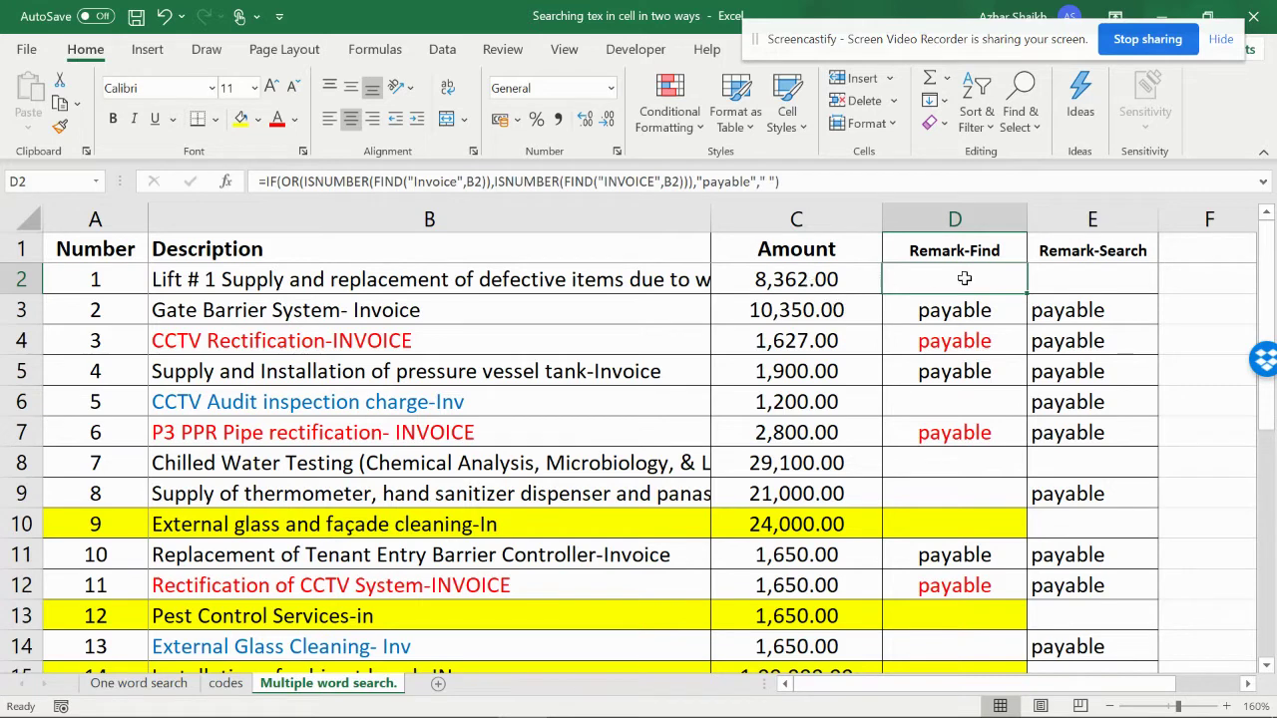
{"action": "left_click", "coordinate": [1111, 279]}
{"action": "left_click", "coordinate": [1020, 277]}
{"action": "left_click", "coordinate": [1031, 285]}
{"action": "left_click", "coordinate": [930, 279]}
{"action": "left_click", "coordinate": [1121, 284]}
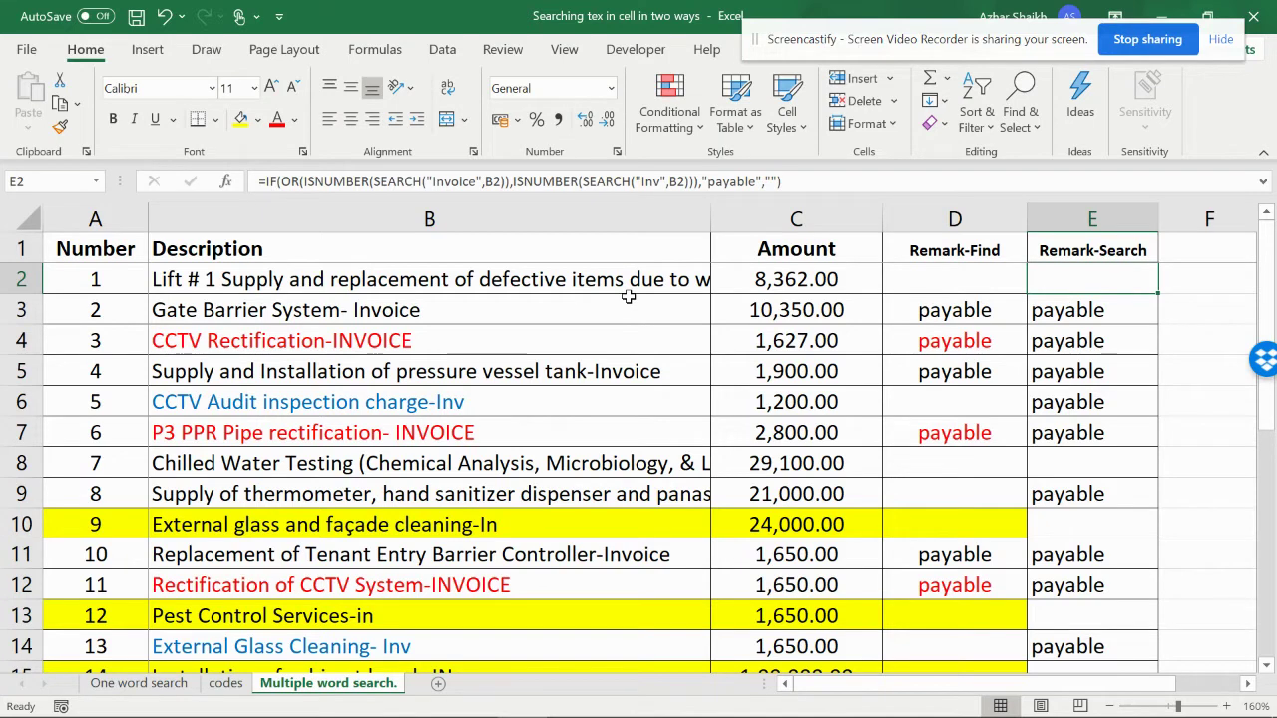
{"action": "left_click", "coordinate": [489, 391]}
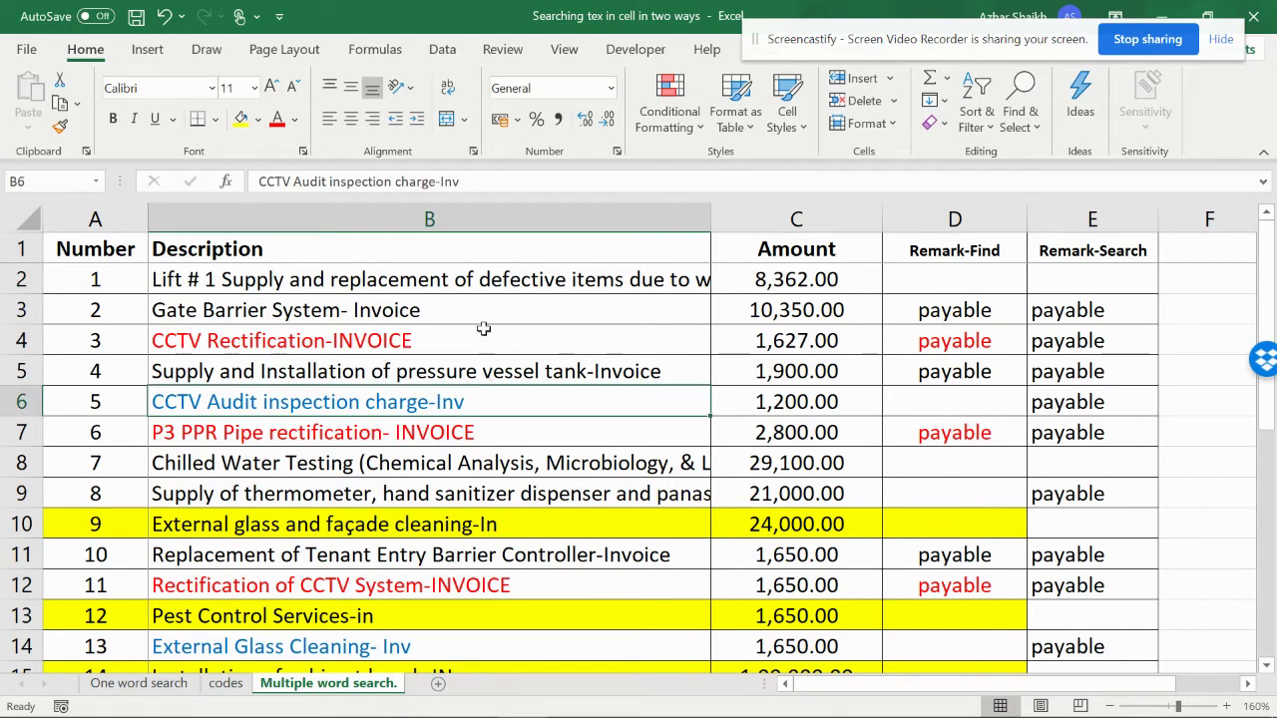
Convert the data range A1:E28 into a table with headers and apply the plain style without colours.
{"action": "left_click", "coordinate": [147, 51]}
{"action": "left_click", "coordinate": [182, 96]}
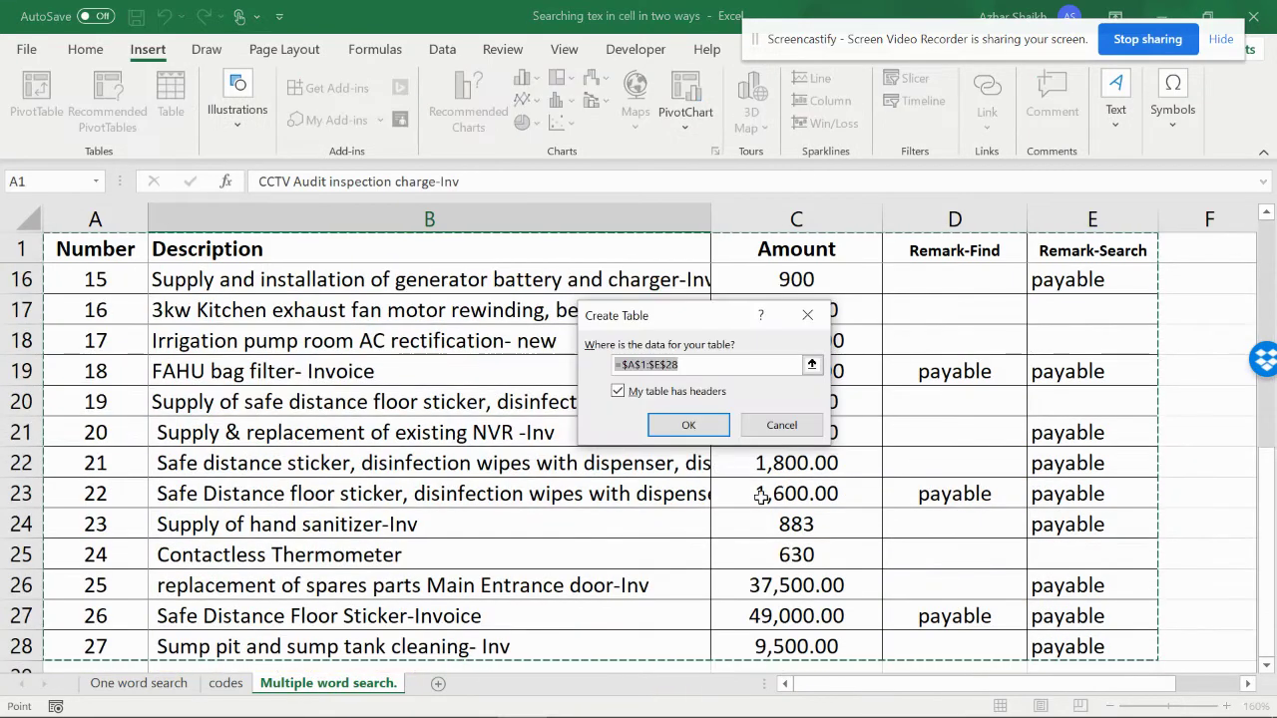
{"action": "left_click", "coordinate": [691, 425]}
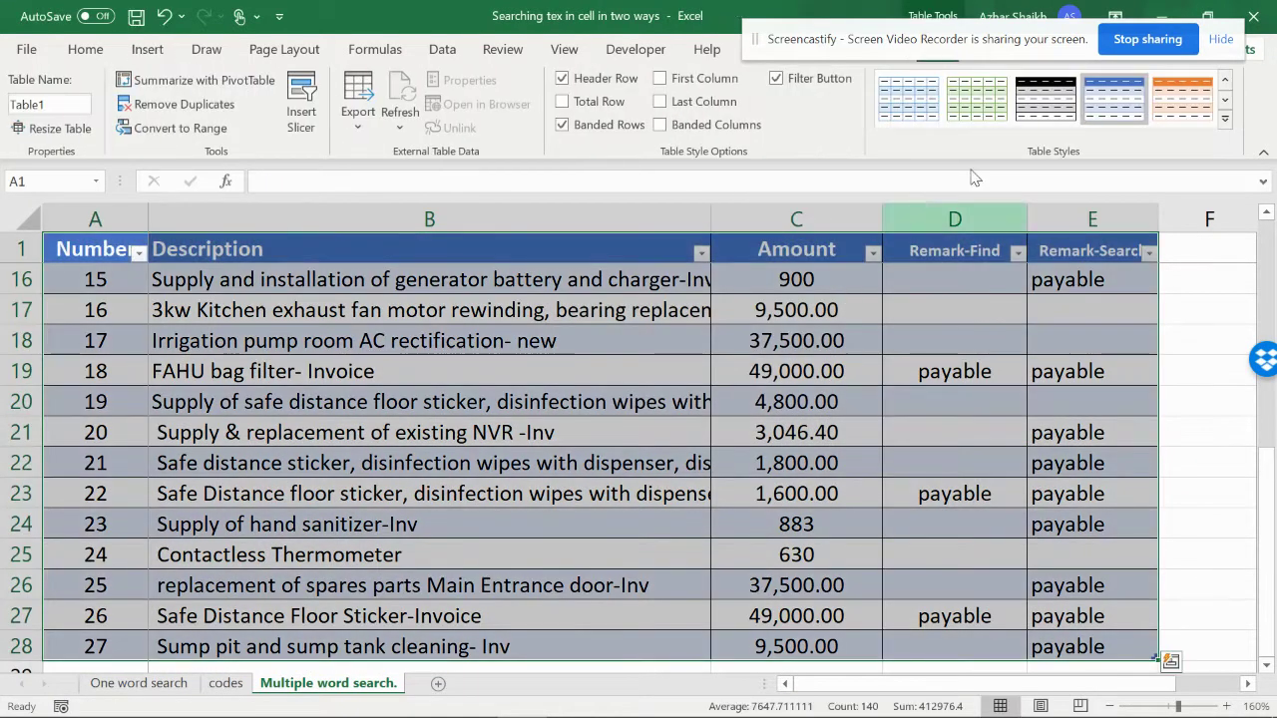
{"action": "left_click", "coordinate": [1225, 119]}
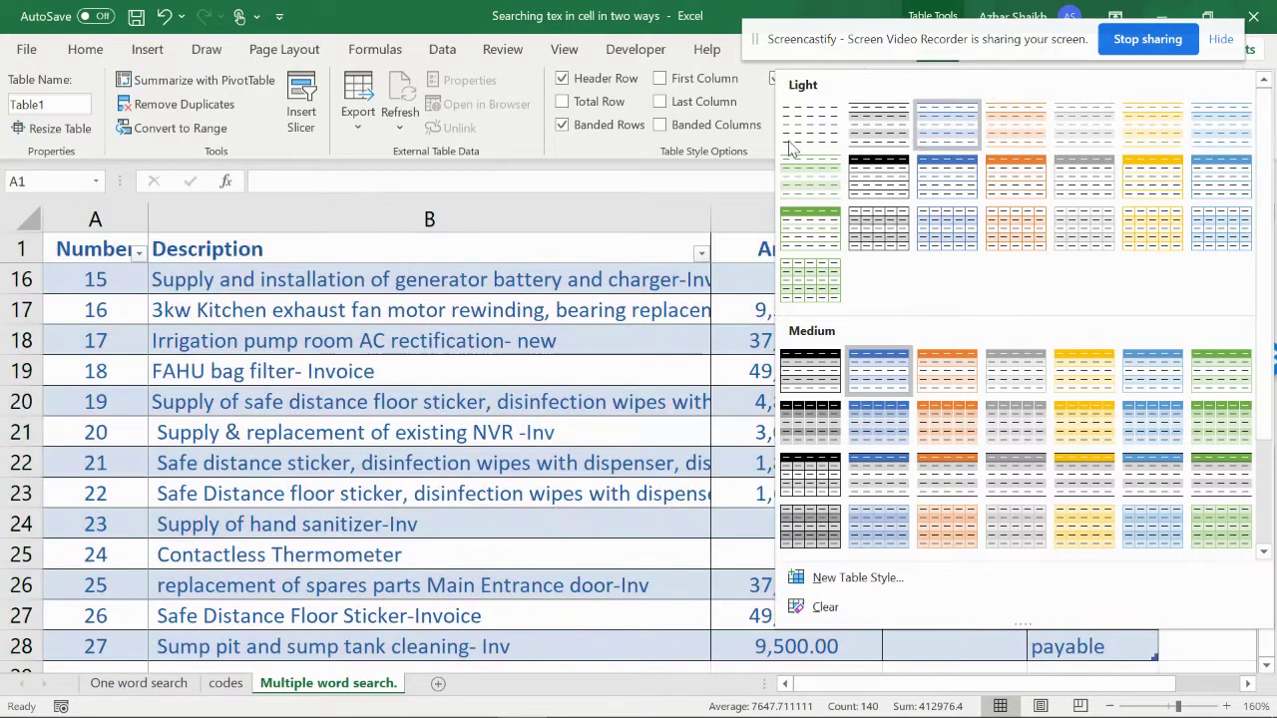
{"action": "left_click", "coordinate": [801, 133]}
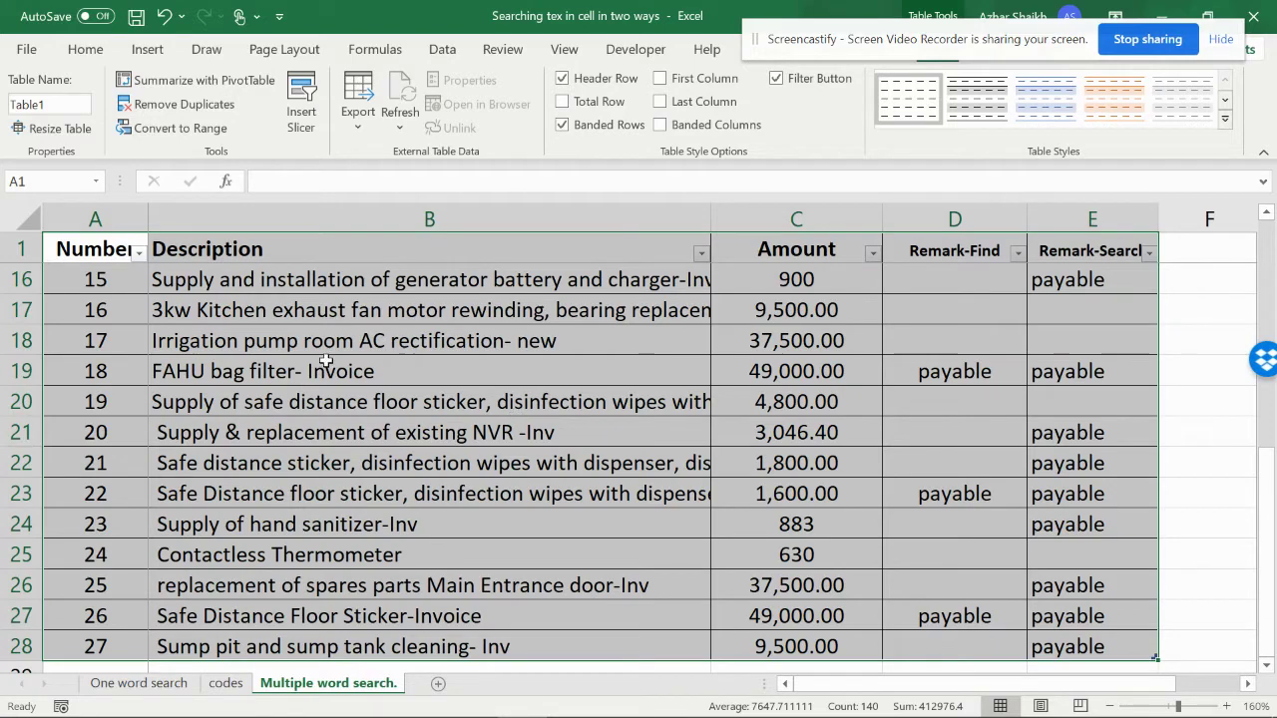
Load the table into the Power Query Editor.
{"action": "scroll", "coordinate": [636, 343], "scroll_direction": "down", "scroll_amount": 2}
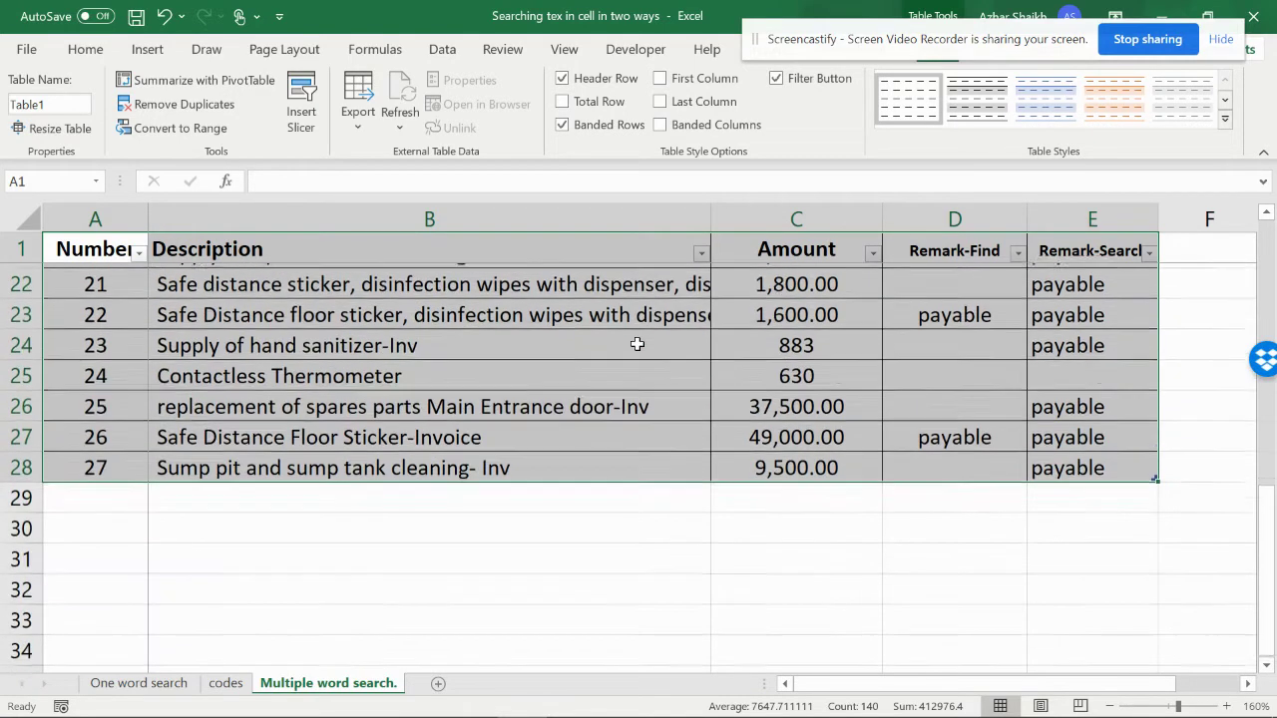
{"action": "scroll", "coordinate": [636, 343], "scroll_direction": "up", "scroll_amount": 6}
{"action": "left_click", "coordinate": [636, 374]}
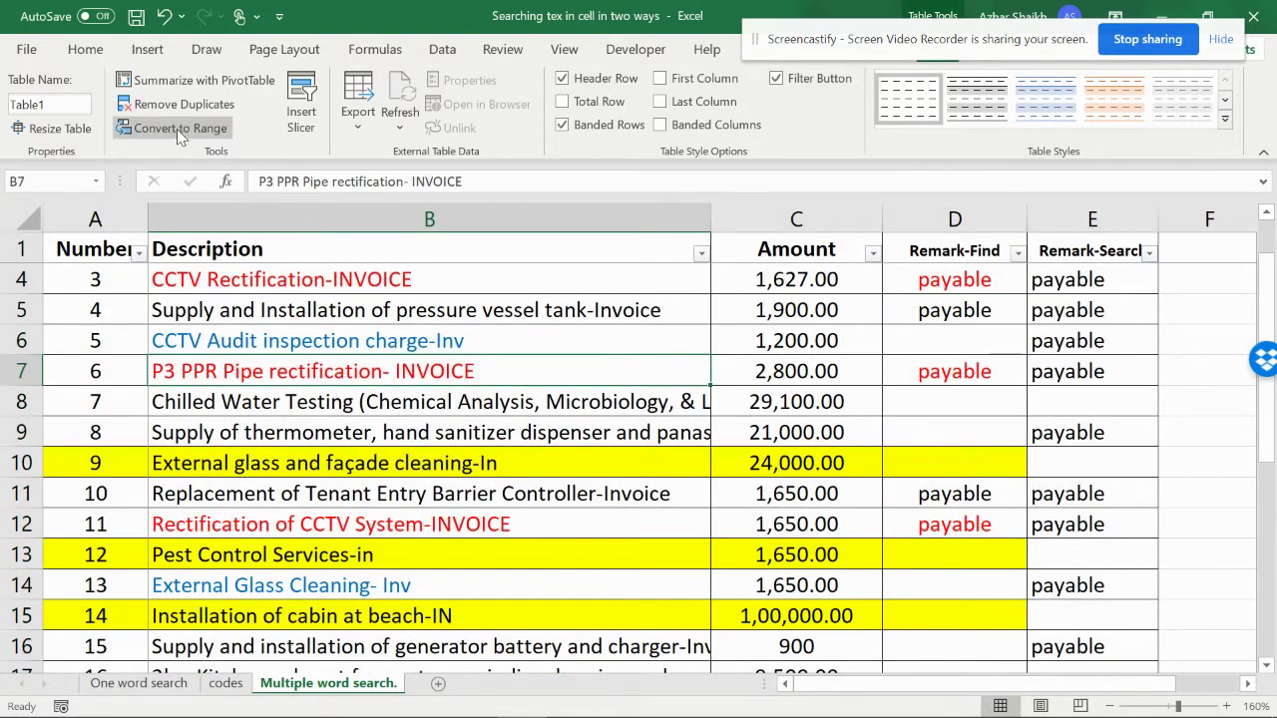
{"action": "left_click", "coordinate": [442, 51]}
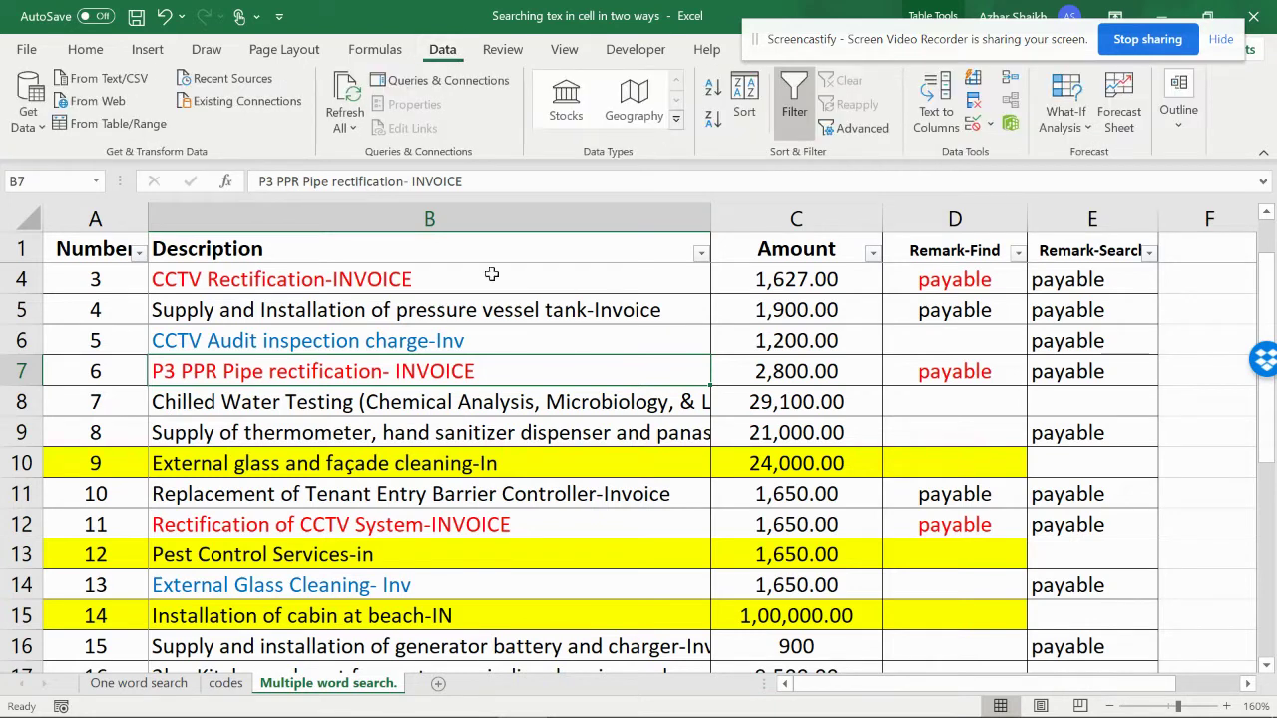
{"action": "left_click", "coordinate": [110, 124]}
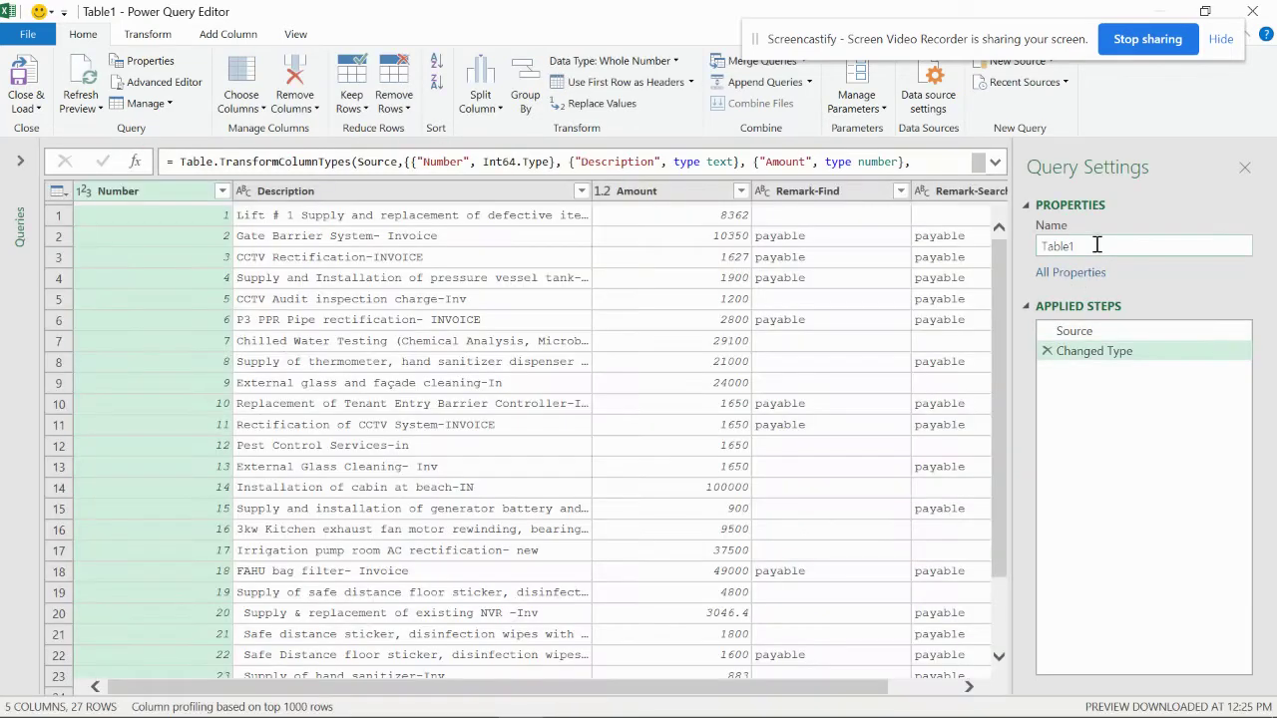
Review the Remark-Find and Remark-Search columns in the loaded query.
{"action": "double_click", "coordinate": [1096, 245]}
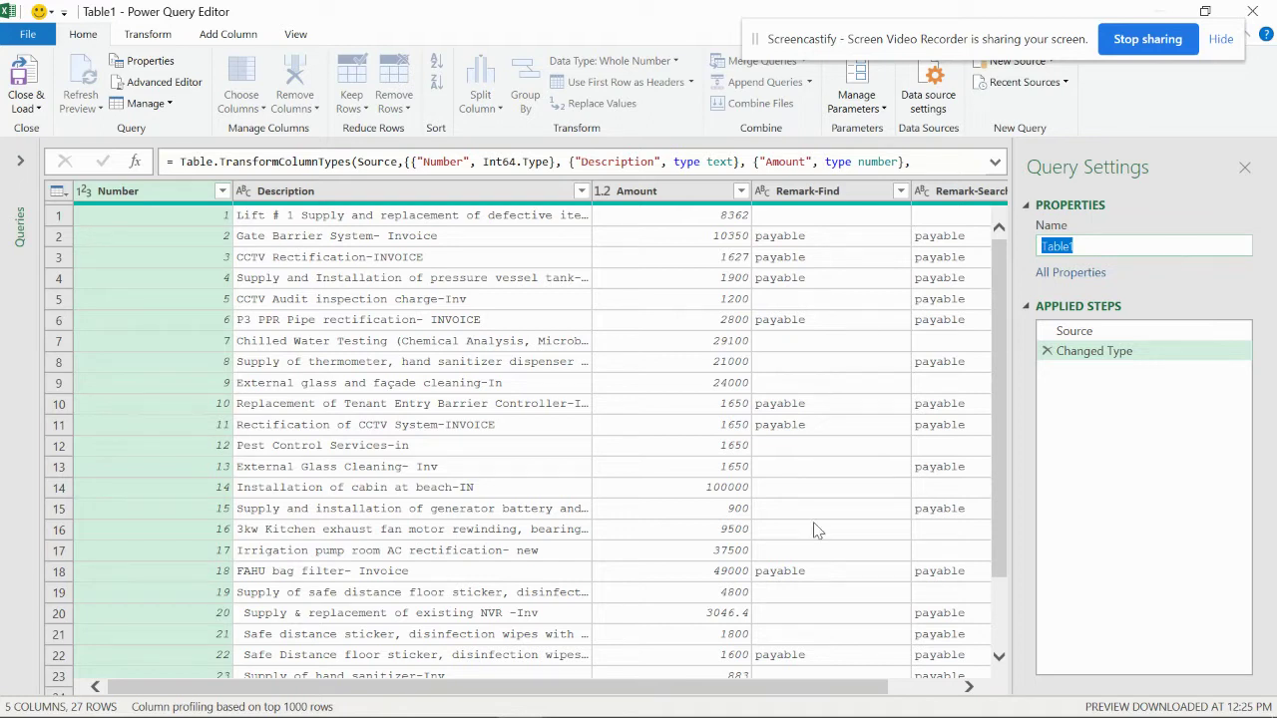
{"action": "left_click_drag", "start_coordinate": [617, 688], "coordinate": [862, 691]}
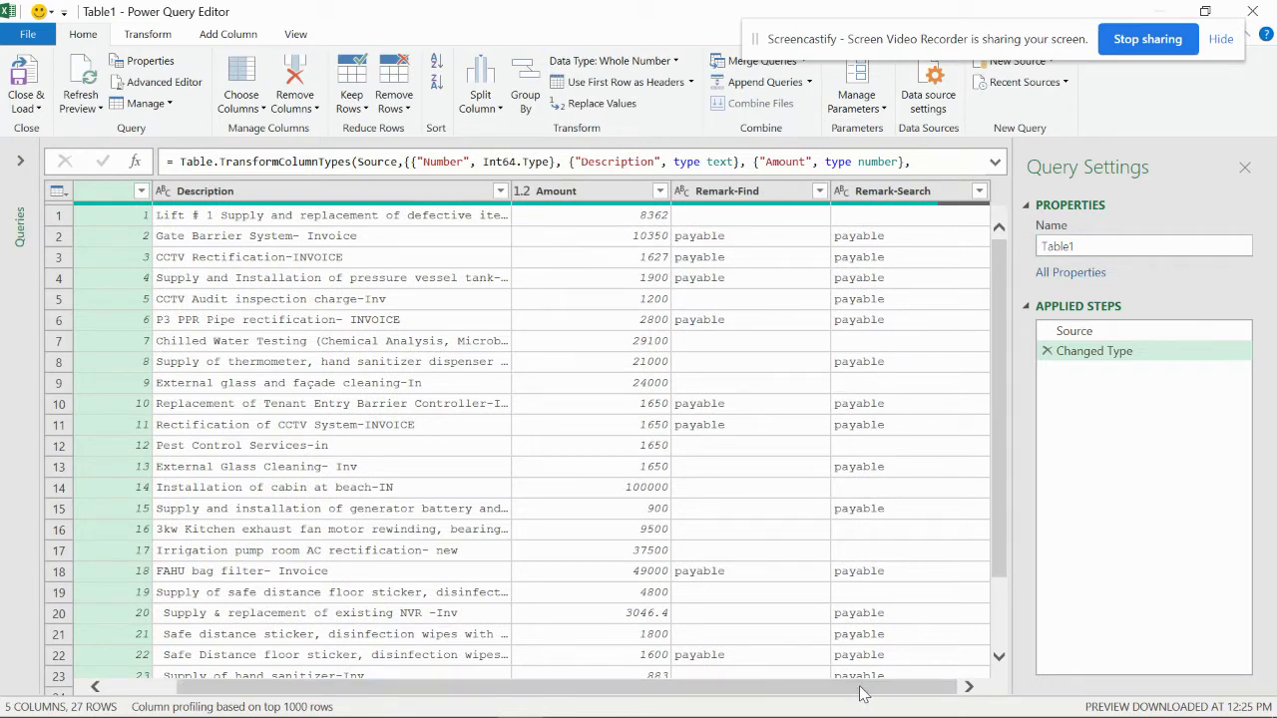
{"action": "left_click", "coordinate": [739, 237]}
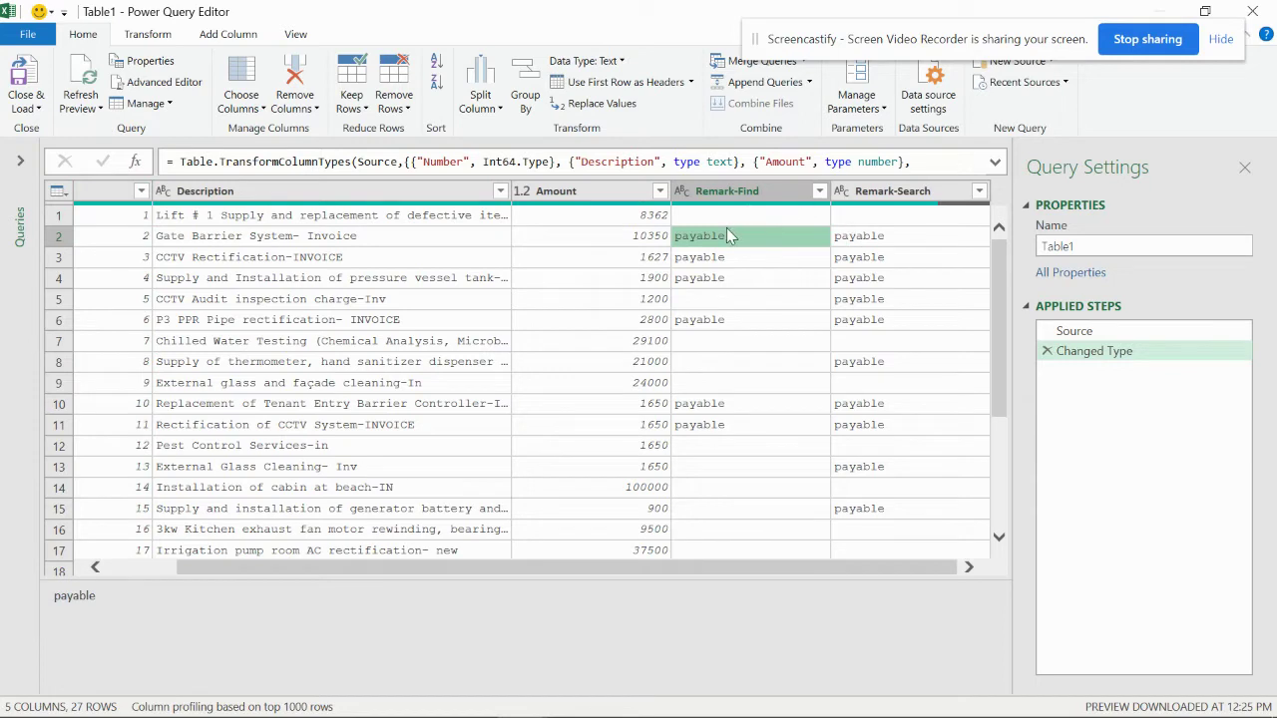
{"action": "left_click", "coordinate": [871, 241]}
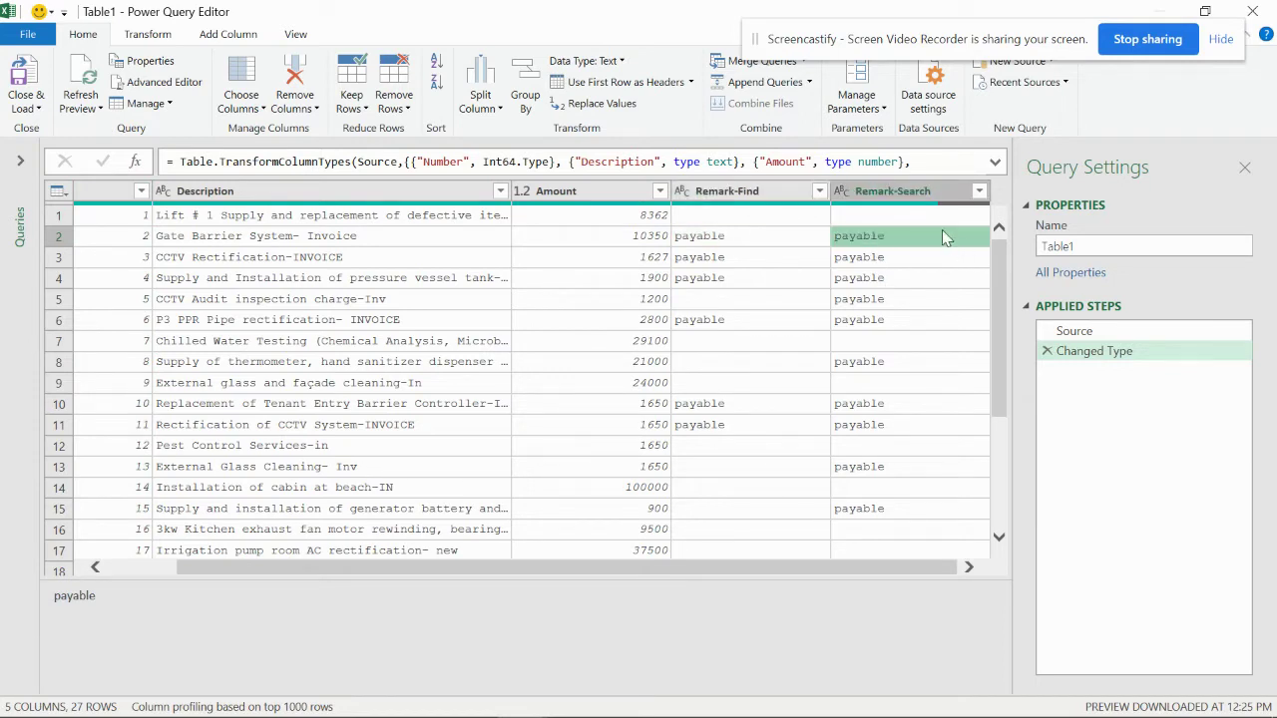
Read the notes on PQ codes for searching text in the Word document and return to the Power Query Editor.
{"action": "left_click", "coordinate": [436, 695]}
{"action": "scroll", "coordinate": [389, 379], "scroll_direction": "up", "scroll_amount": 4}
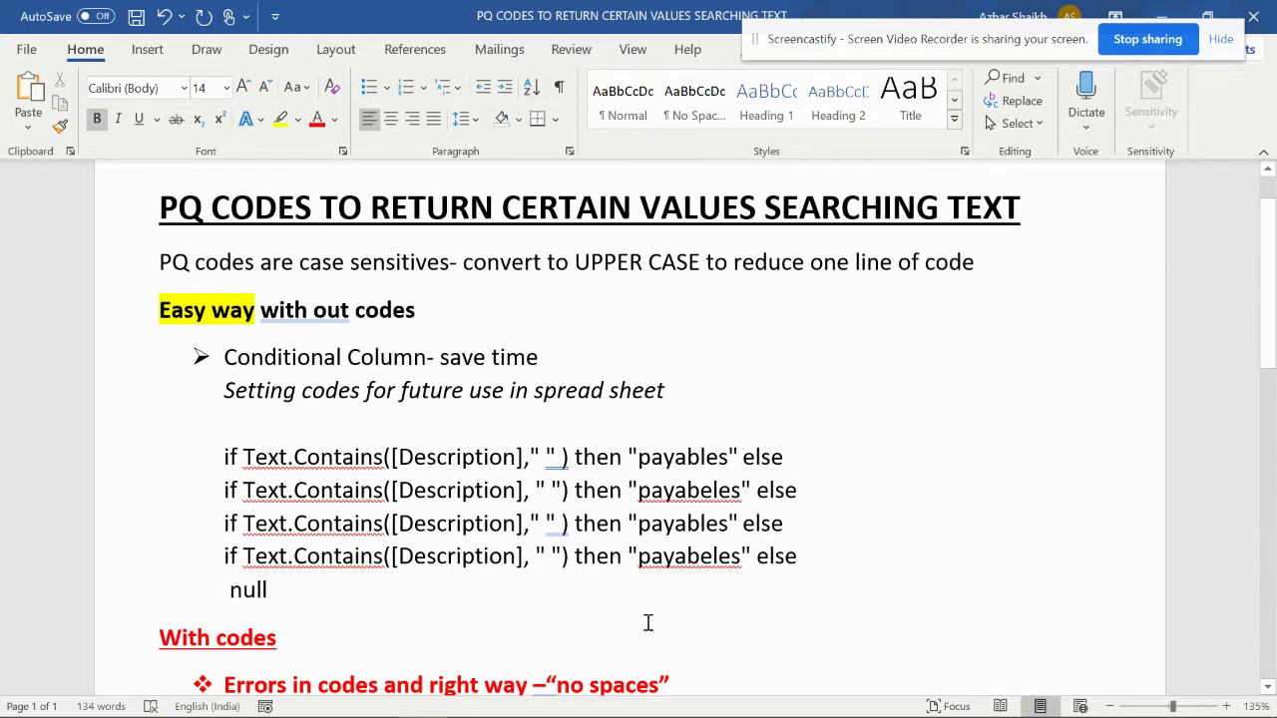
{"action": "mouse_move", "coordinate": [536, 705]}
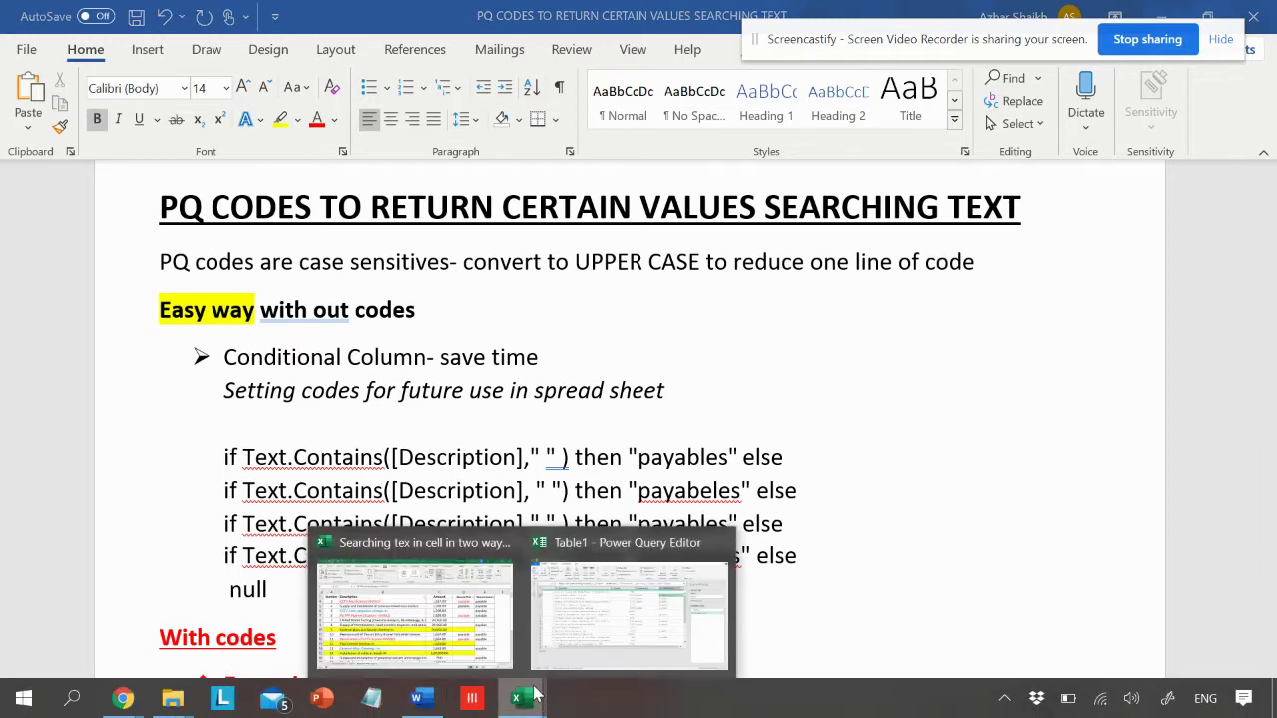
{"action": "left_click", "coordinate": [628, 603]}
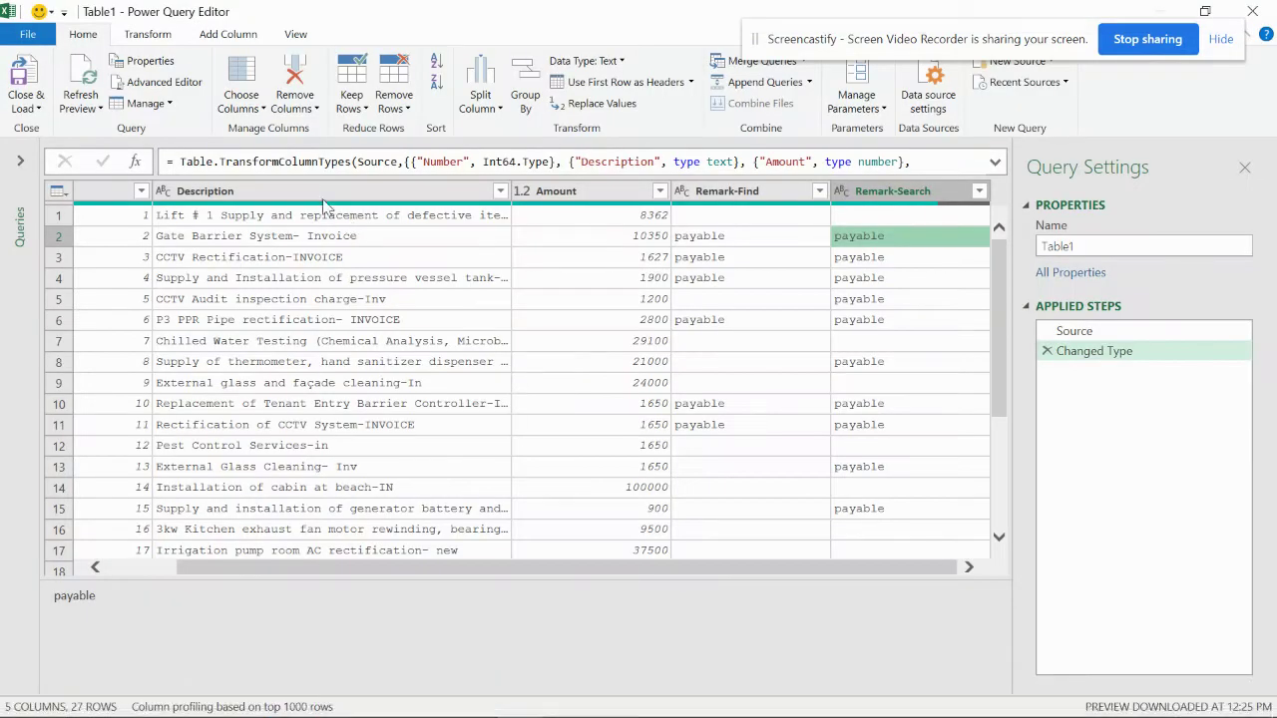
Select the Description column and start a conditional column named Cond.
{"action": "left_click", "coordinate": [329, 190]}
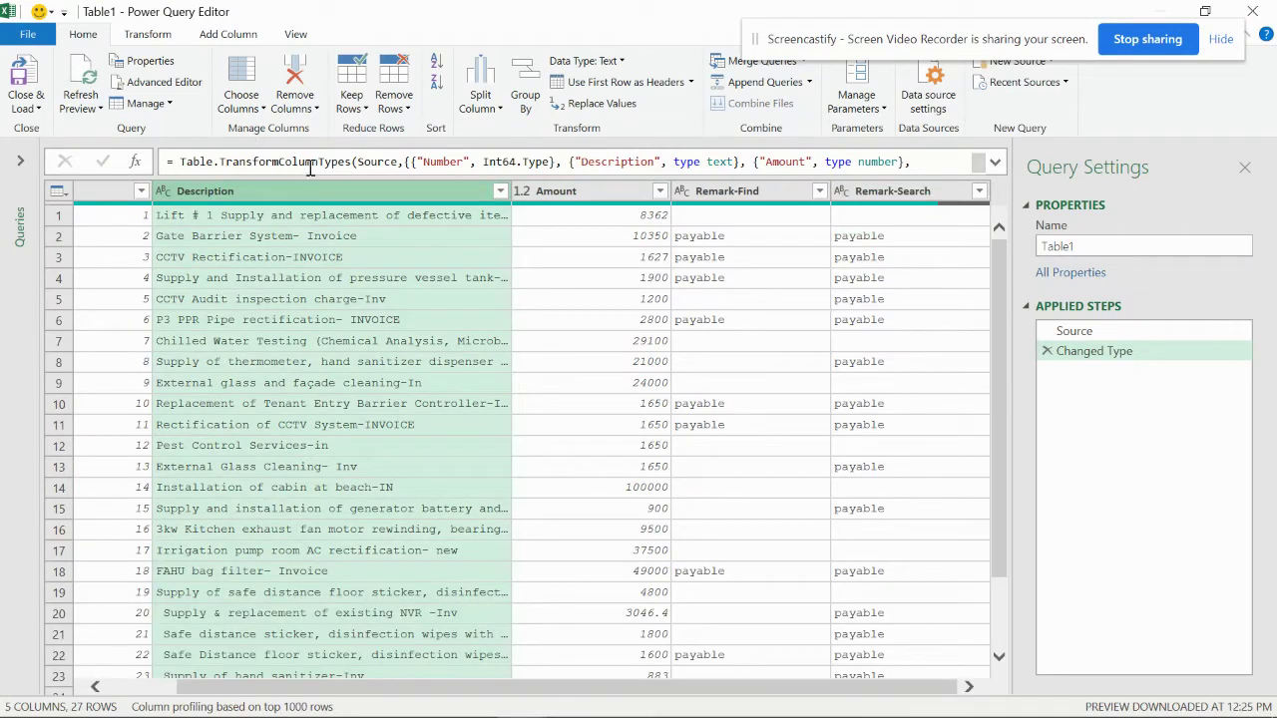
{"action": "left_click", "coordinate": [231, 36]}
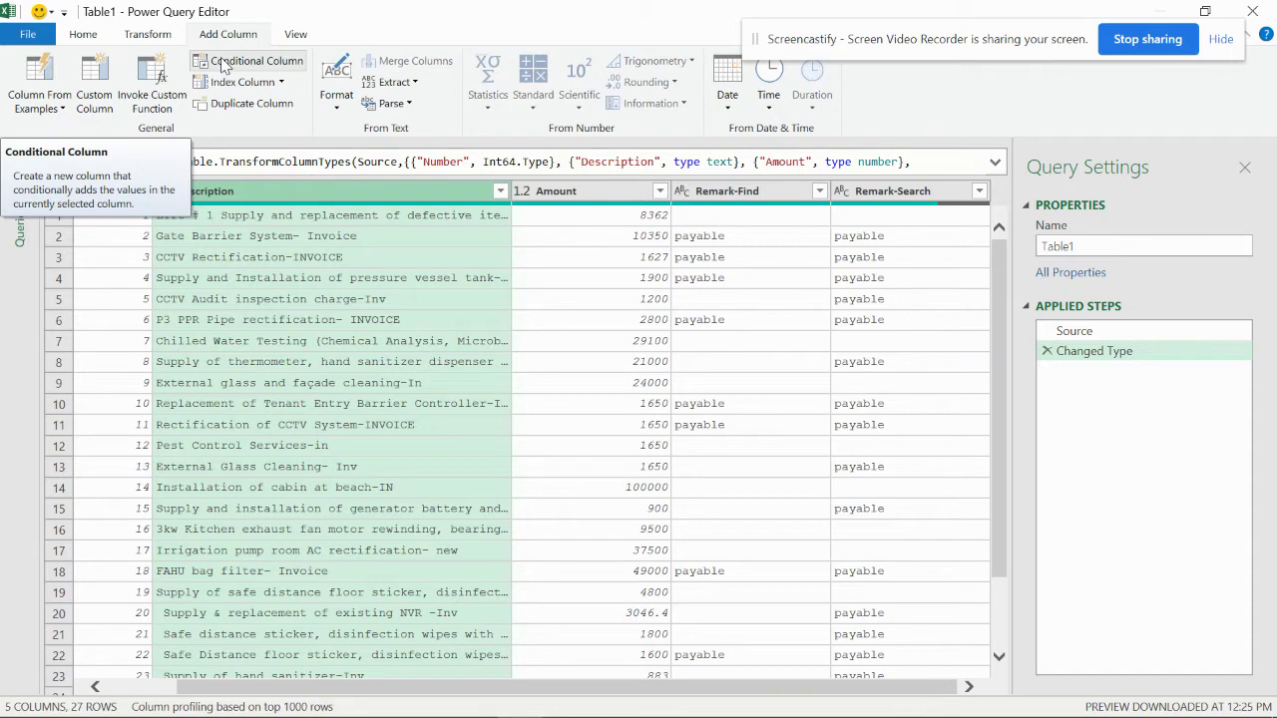
{"action": "left_click", "coordinate": [225, 66]}
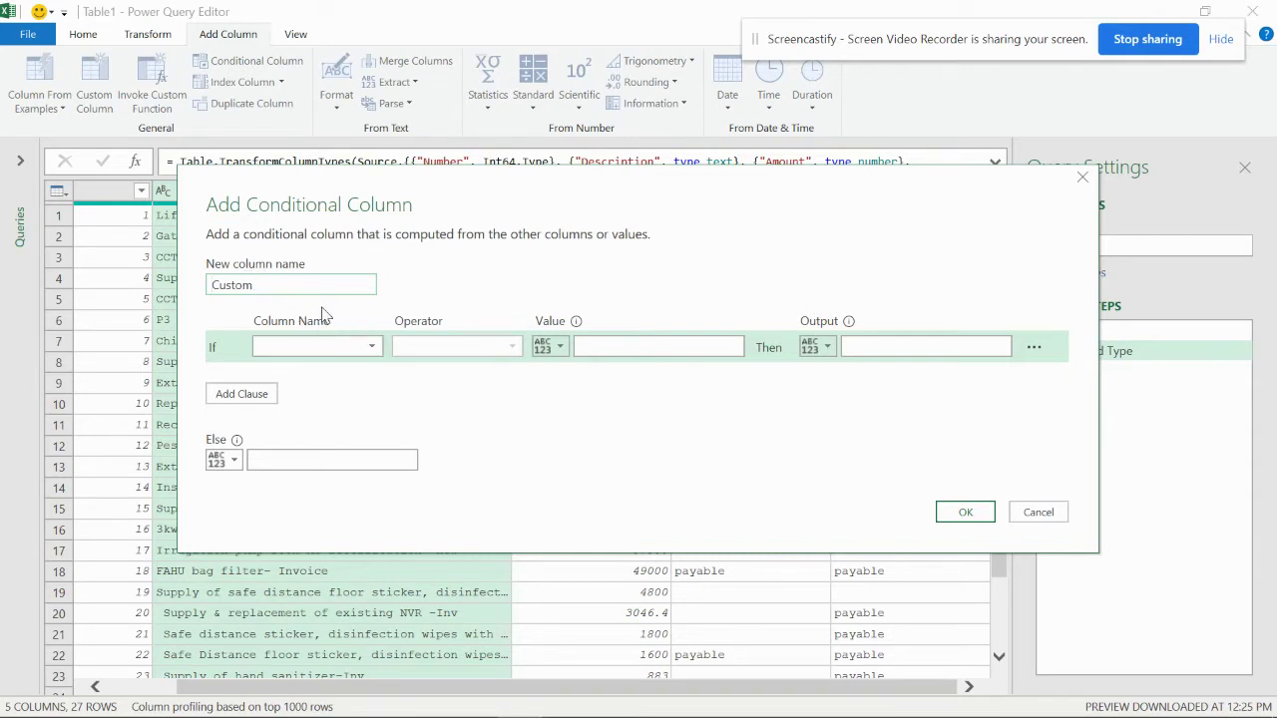
{"action": "left_click_drag", "start_coordinate": [257, 285], "coordinate": [232, 286]}
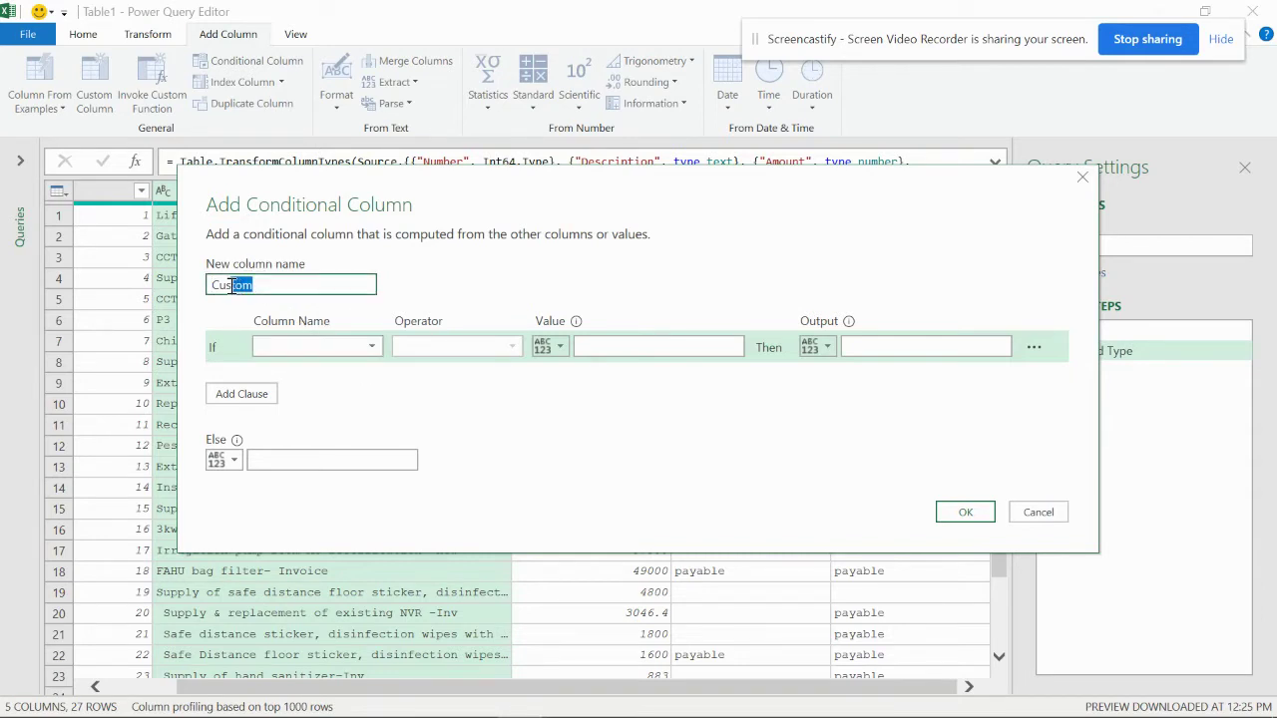
{"action": "type", "text": "ond"}
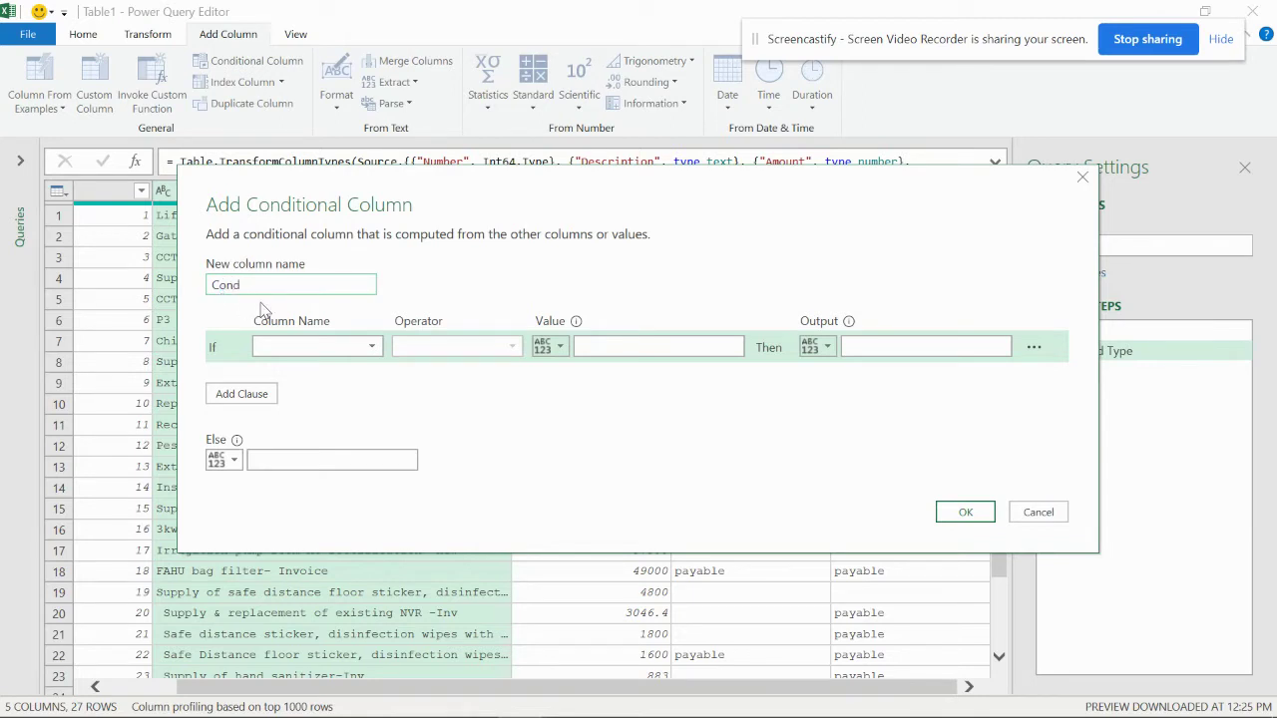
Set the condition to return payable when Description contains Invoice, leave the Else value empty, and create the column.
{"action": "left_click", "coordinate": [369, 347]}
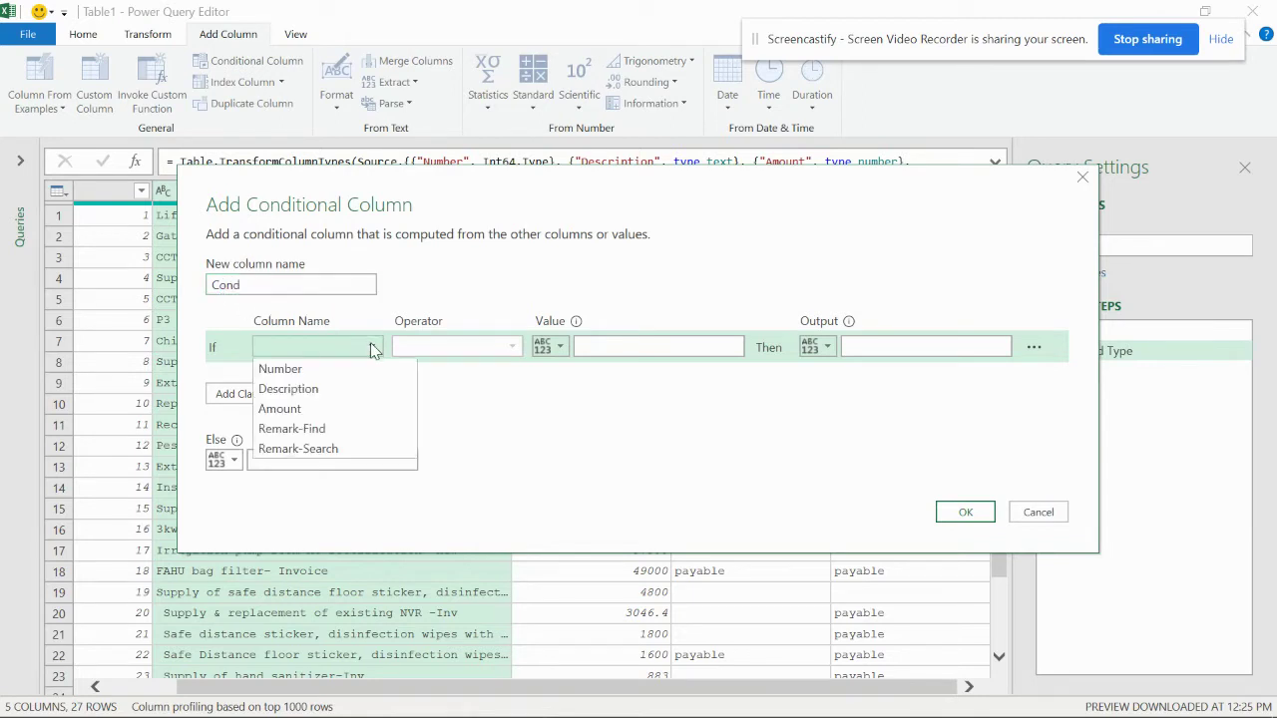
{"action": "left_click", "coordinate": [337, 389]}
{"action": "left_click", "coordinate": [509, 348]}
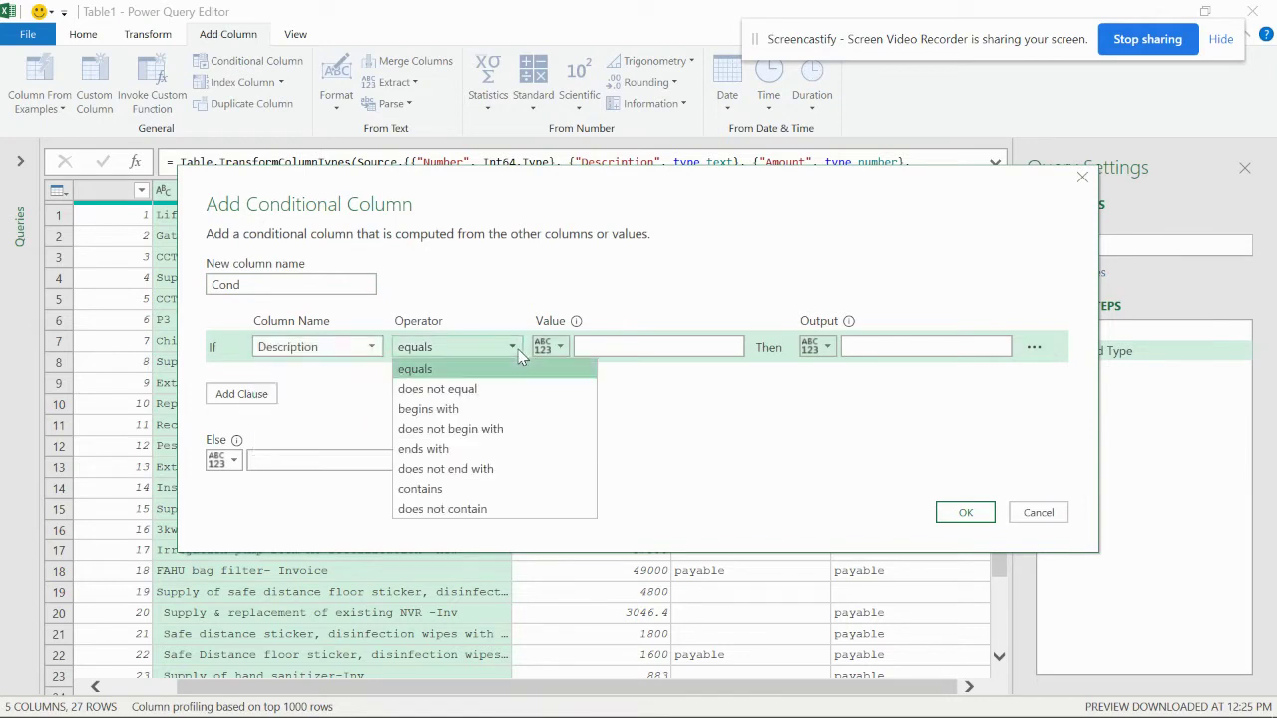
{"action": "left_click", "coordinate": [481, 489]}
{"action": "left_click", "coordinate": [637, 344]}
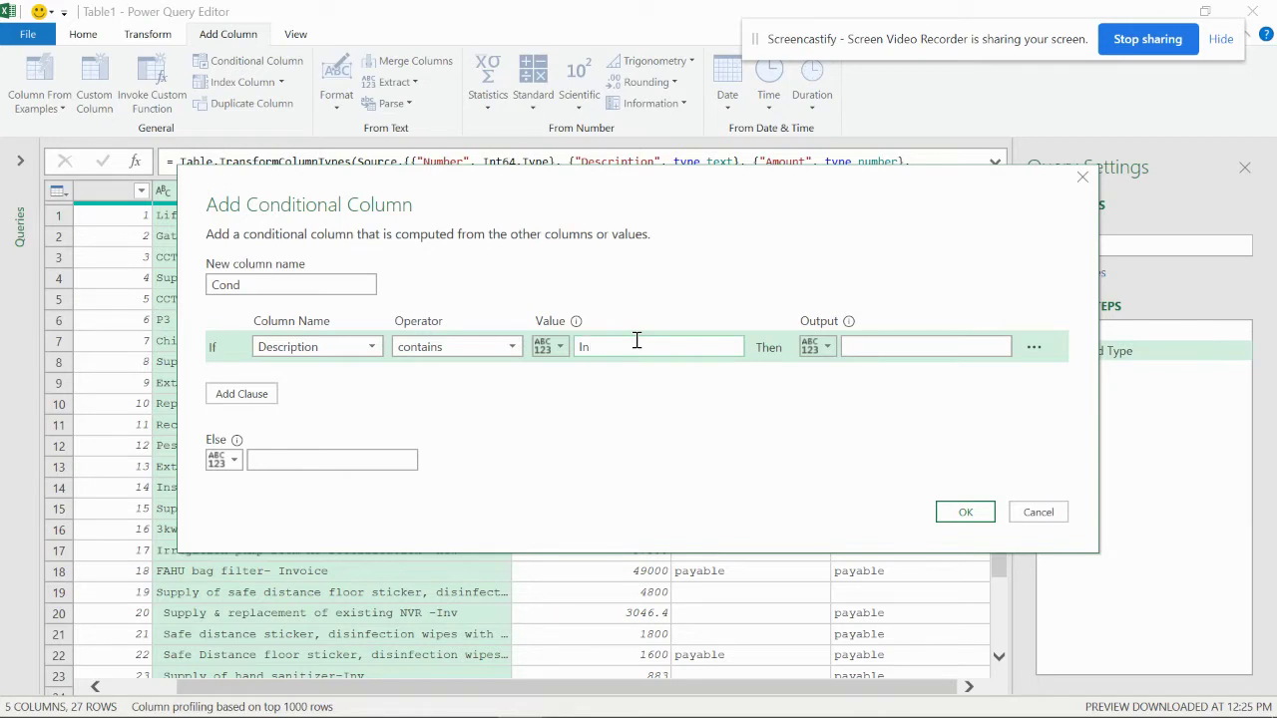
{"action": "left_click", "coordinate": [873, 349]}
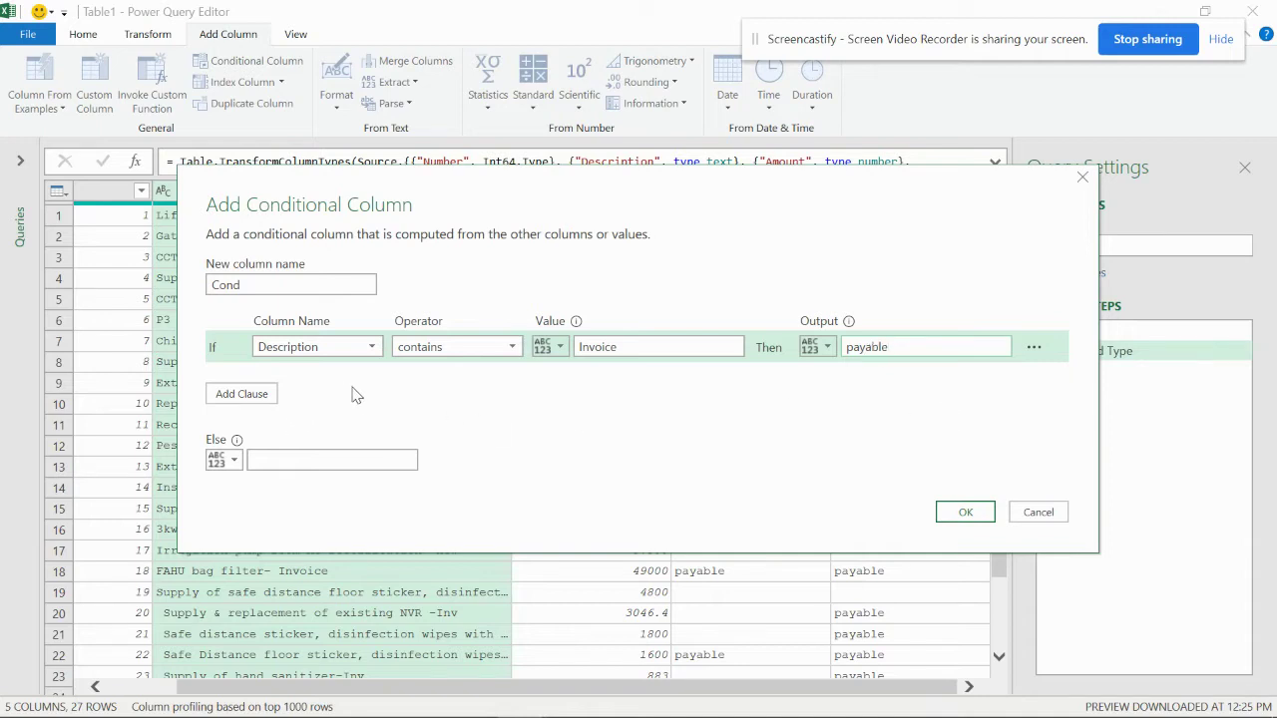
{"action": "left_click", "coordinate": [289, 459]}
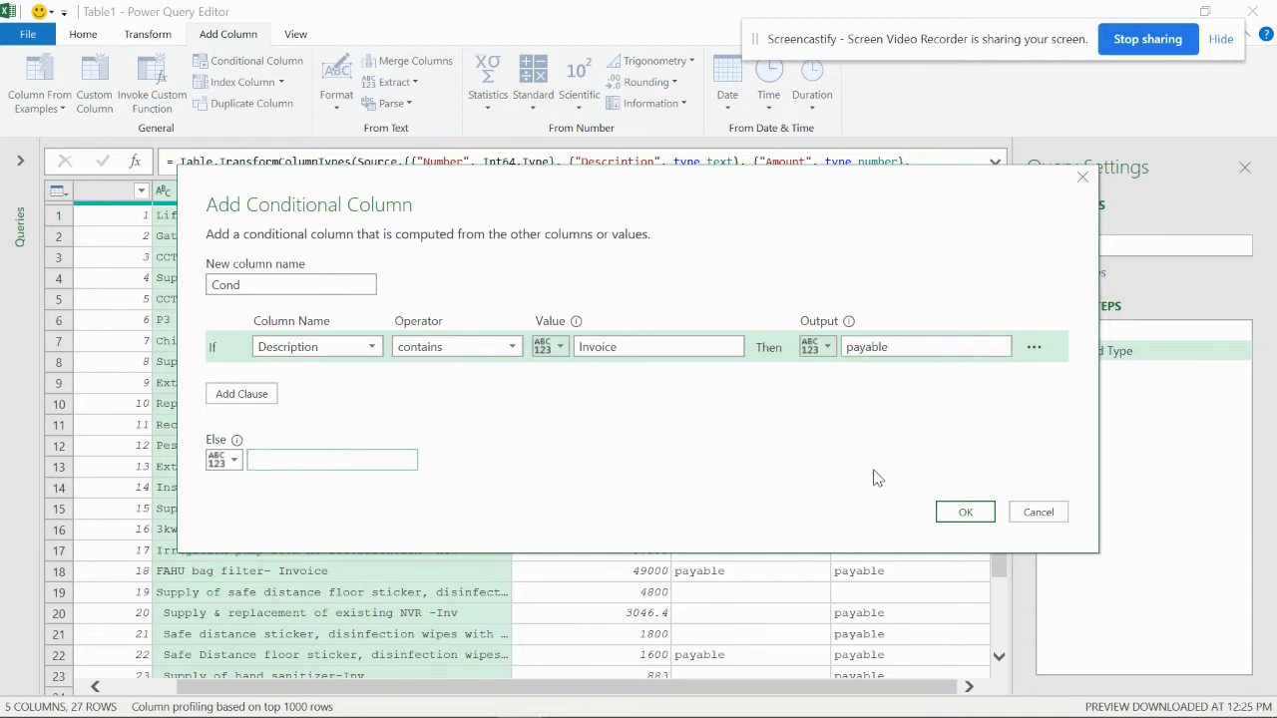
{"action": "left_click", "coordinate": [965, 514]}
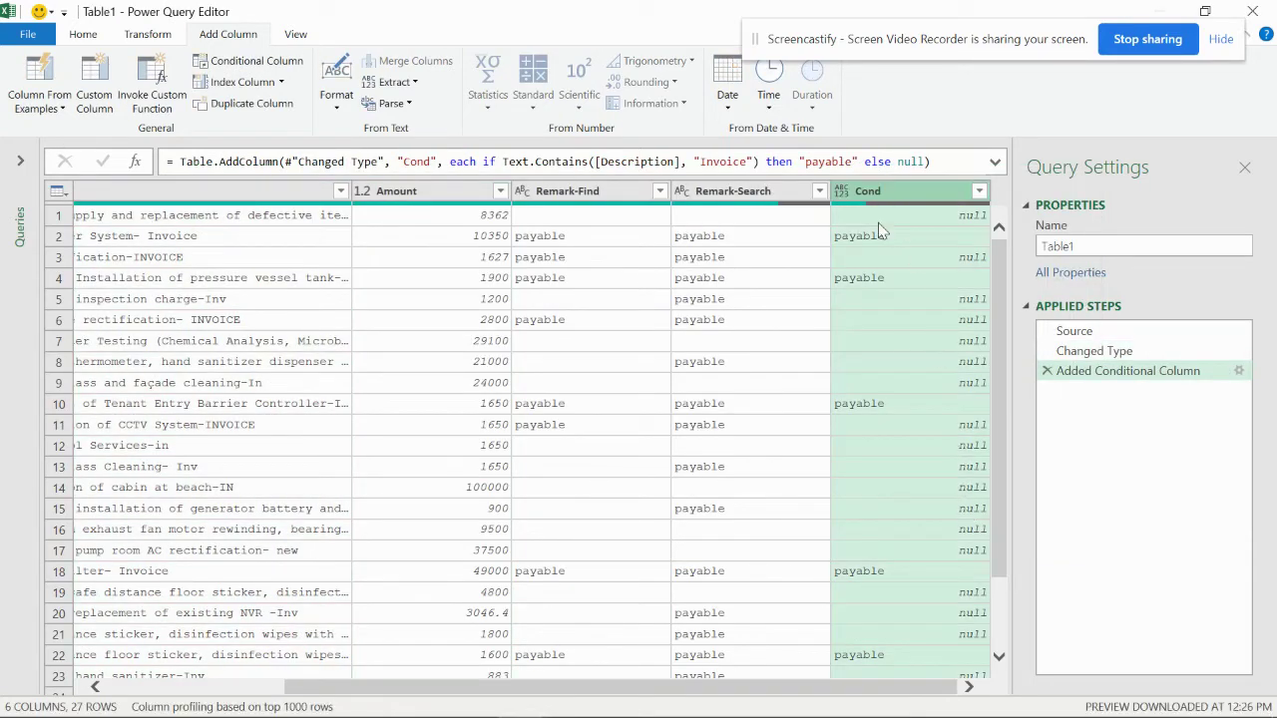
Add an Else If clause to the Cond conditional column that tests whether Description contains INVOICE.
{"action": "left_click", "coordinate": [175, 261]}
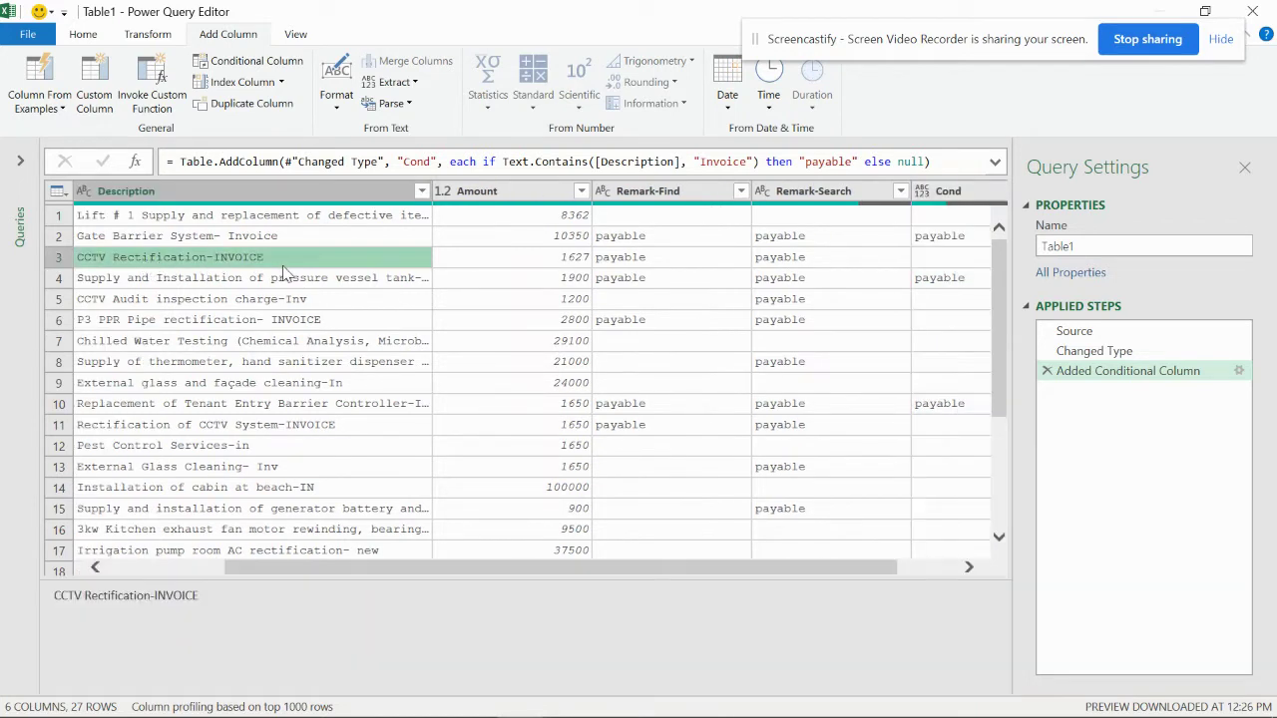
{"action": "left_click", "coordinate": [1241, 376]}
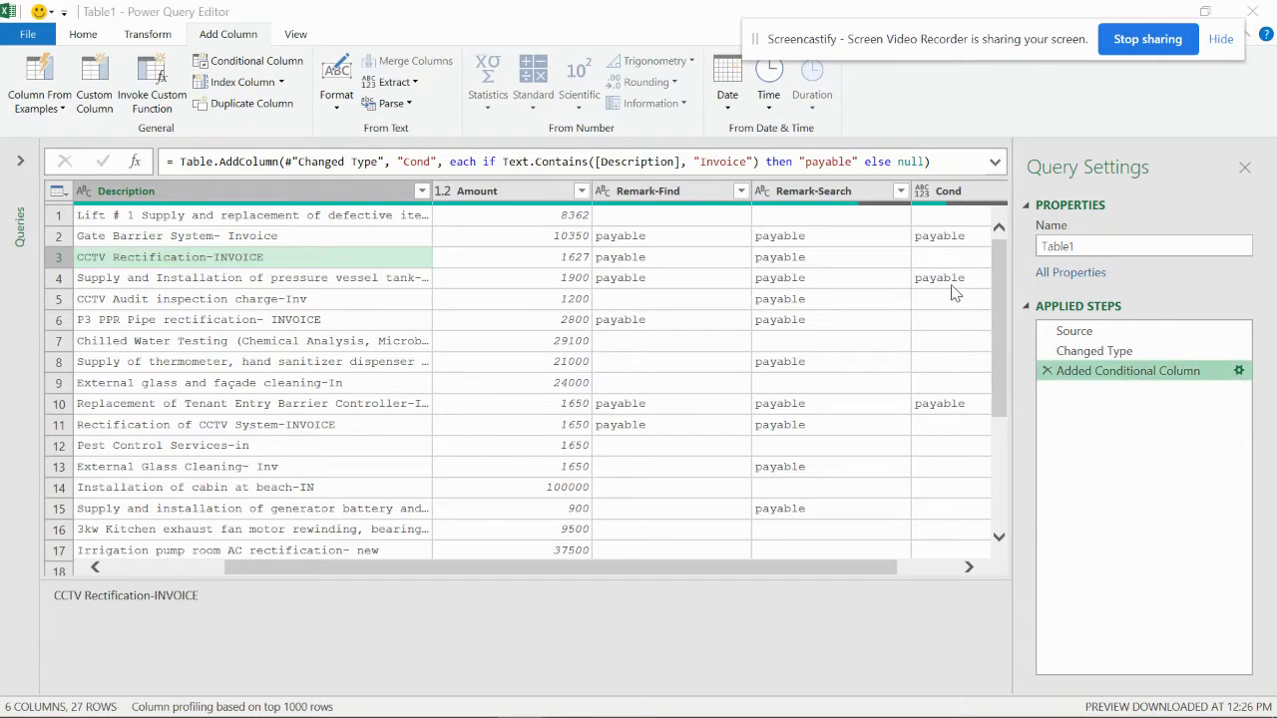
{"action": "left_click", "coordinate": [244, 397]}
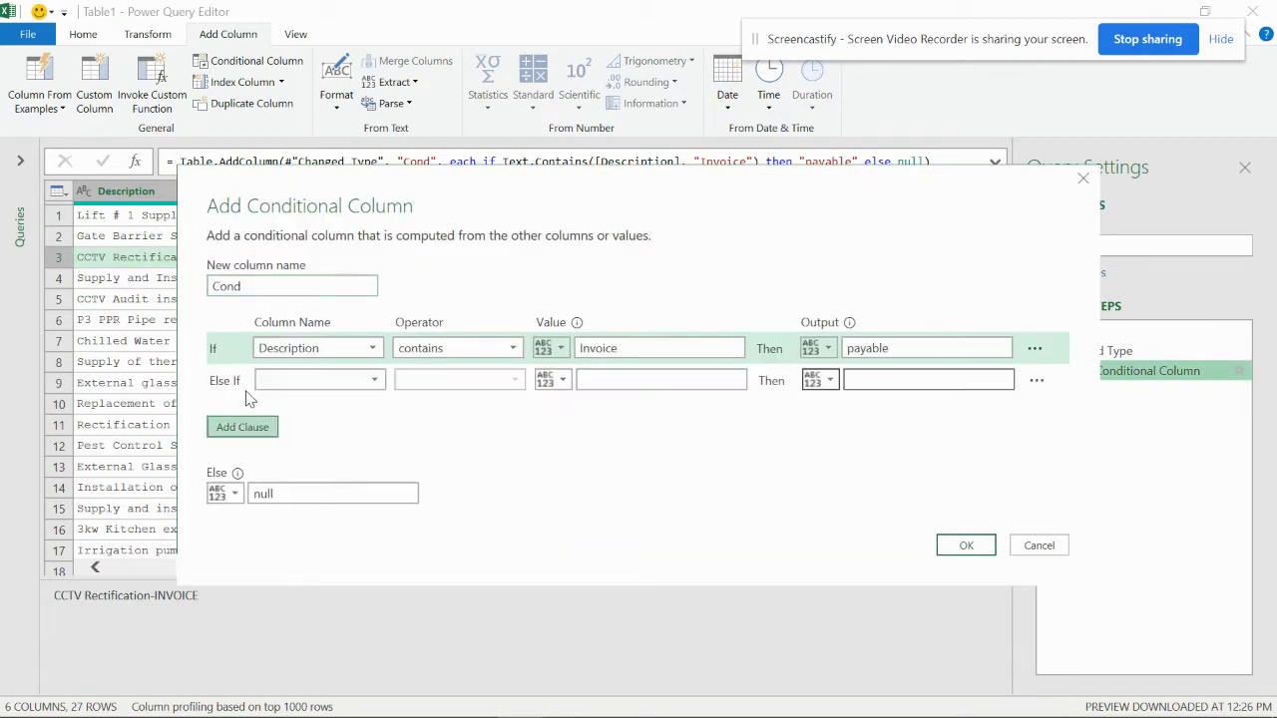
{"action": "left_click", "coordinate": [361, 383]}
{"action": "left_click", "coordinate": [343, 419]}
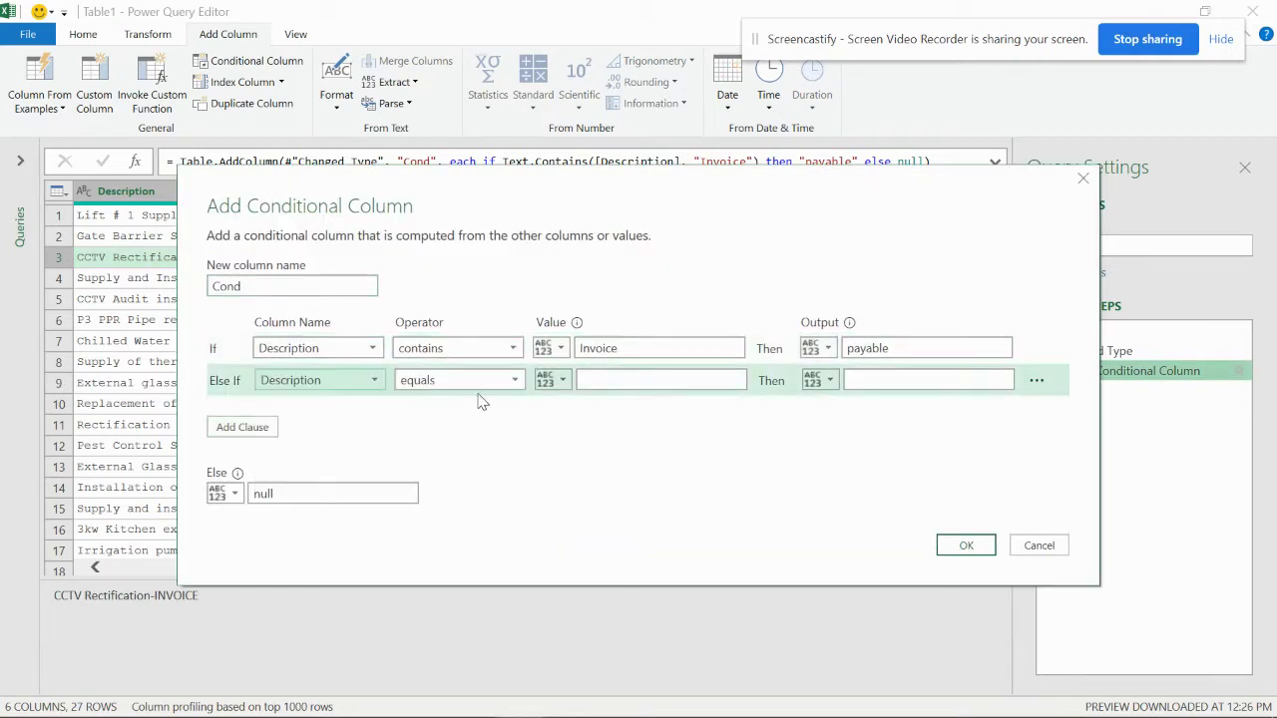
{"action": "left_click", "coordinate": [476, 382]}
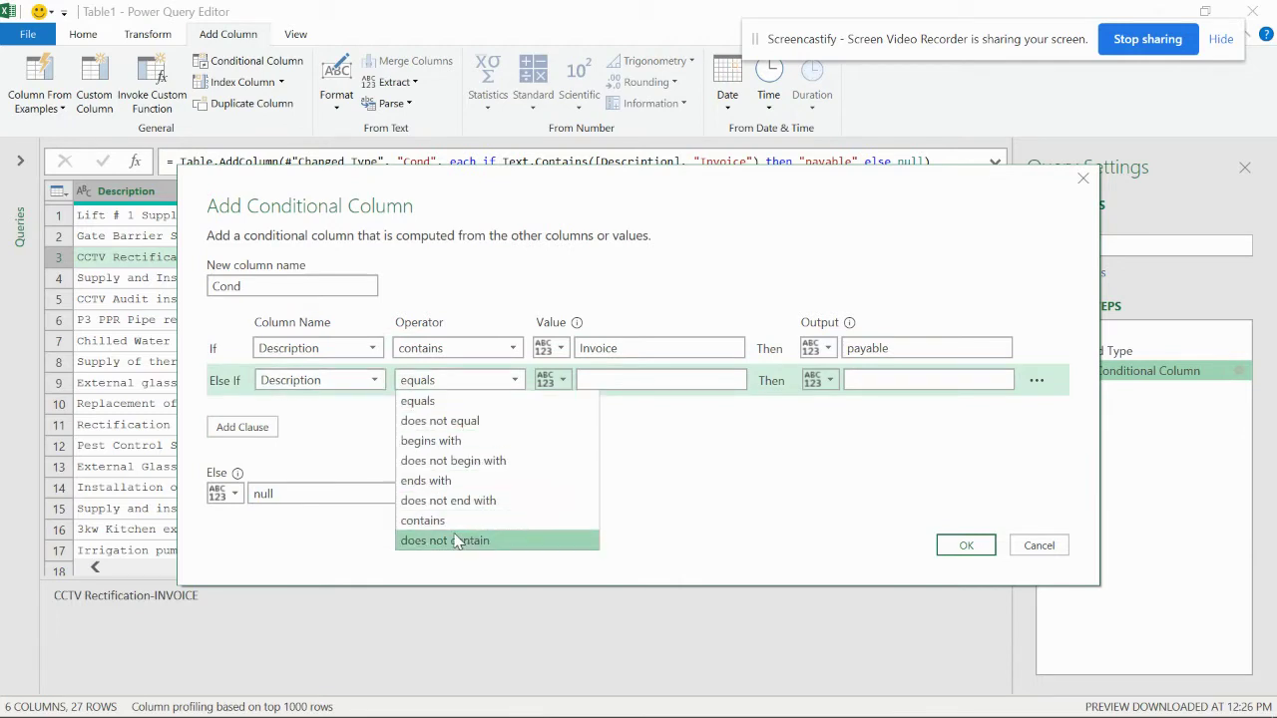
{"action": "left_click", "coordinate": [429, 520]}
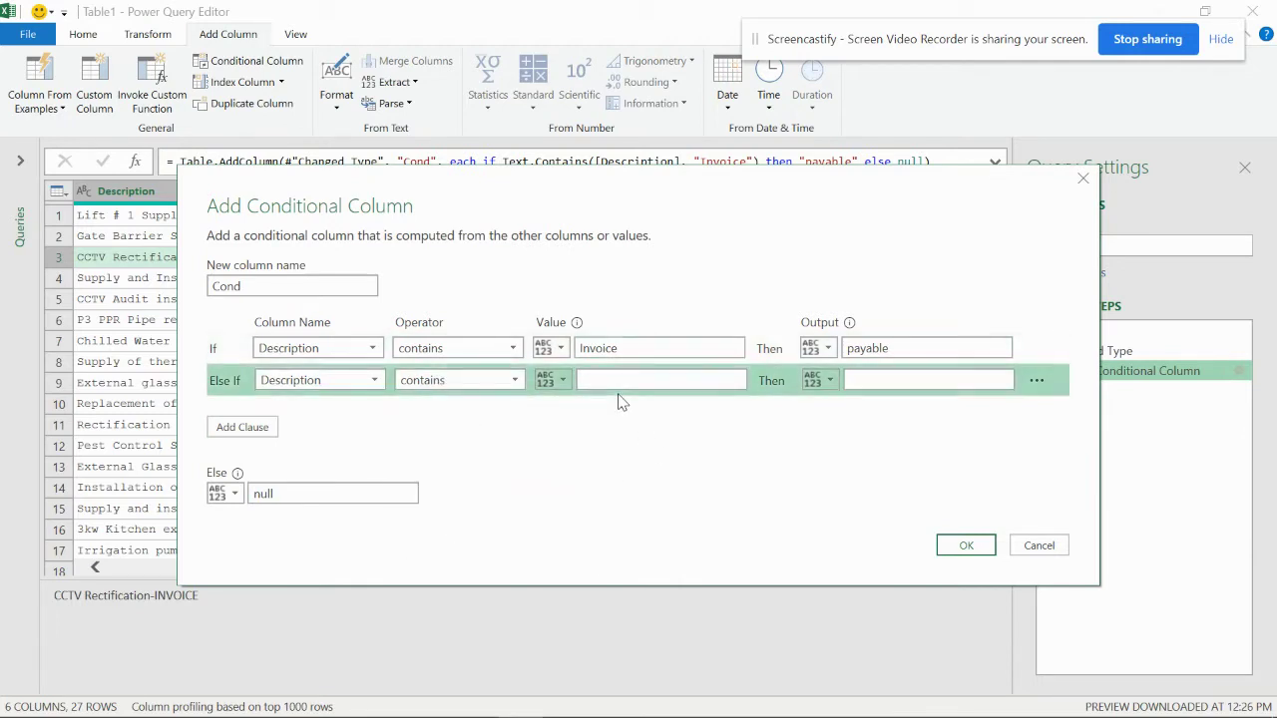
{"action": "left_click", "coordinate": [620, 384]}
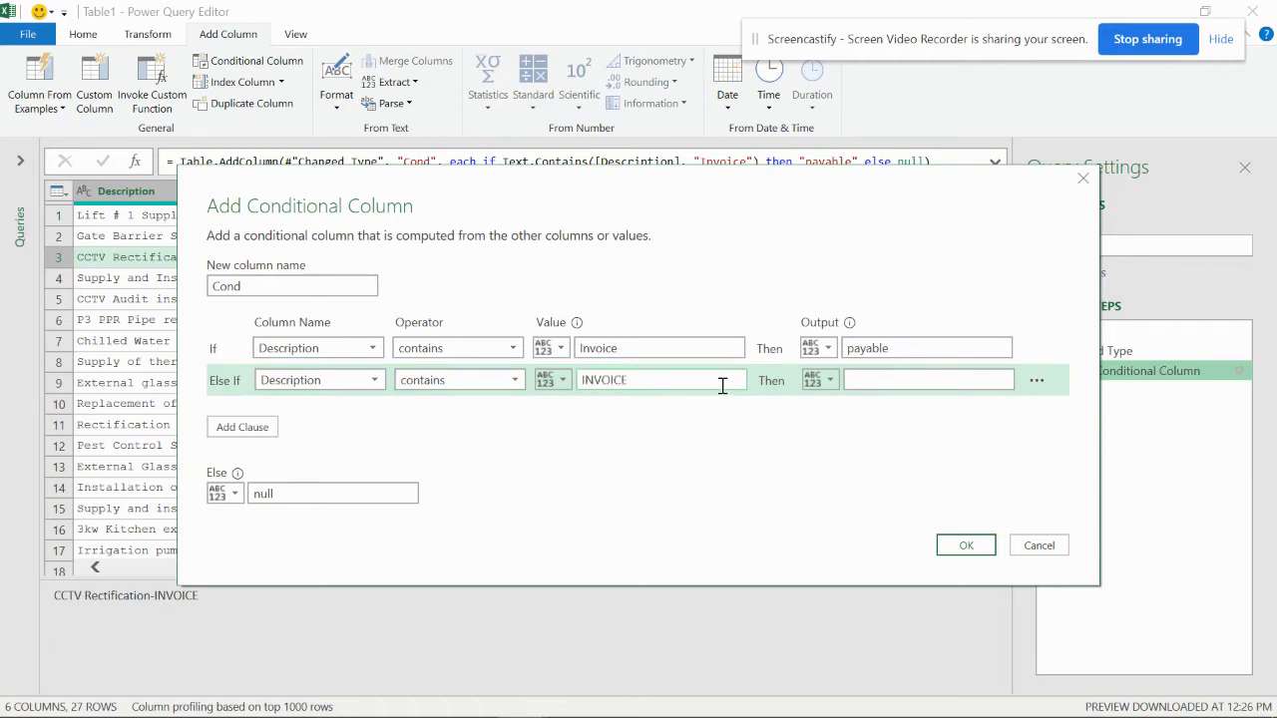
Copy the payable output into the INVOICE clause and apply the edited conditional column.
{"action": "left_click_drag", "start_coordinate": [903, 348], "coordinate": [847, 348]}
{"action": "key", "text": "ctrl+c"}
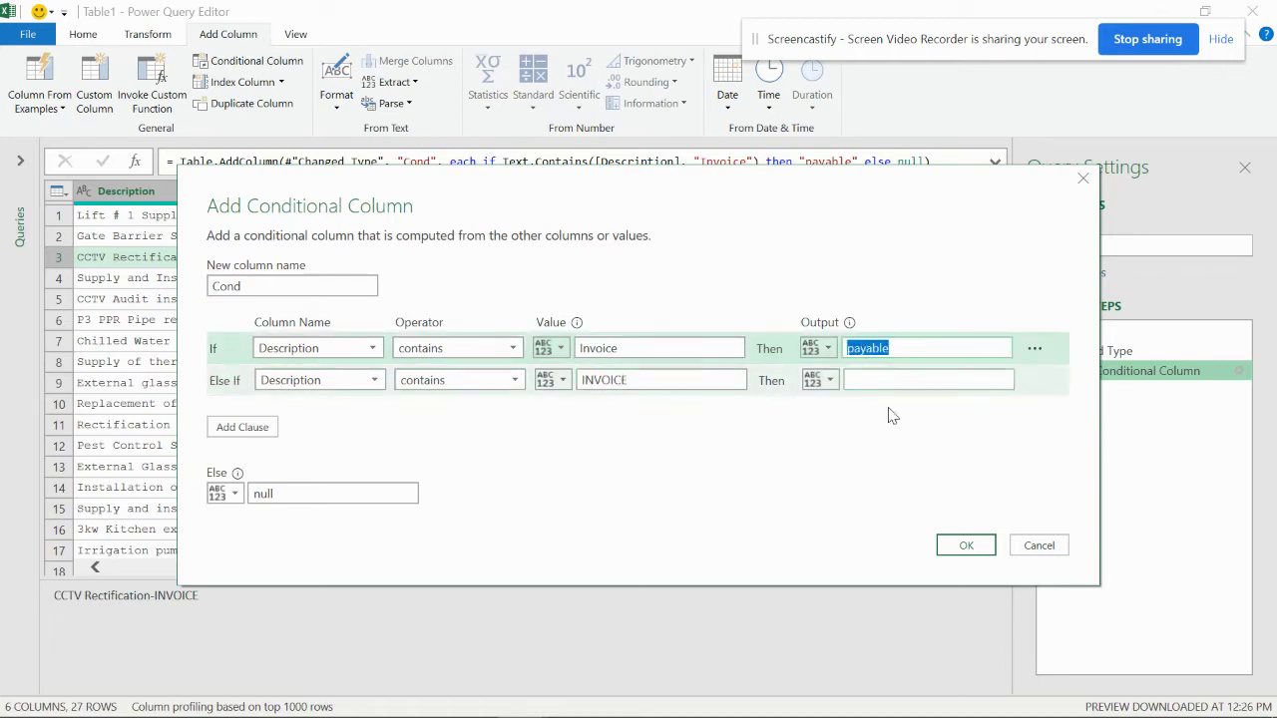
{"action": "left_click", "coordinate": [891, 380]}
{"action": "key", "text": "ctrl+v"}
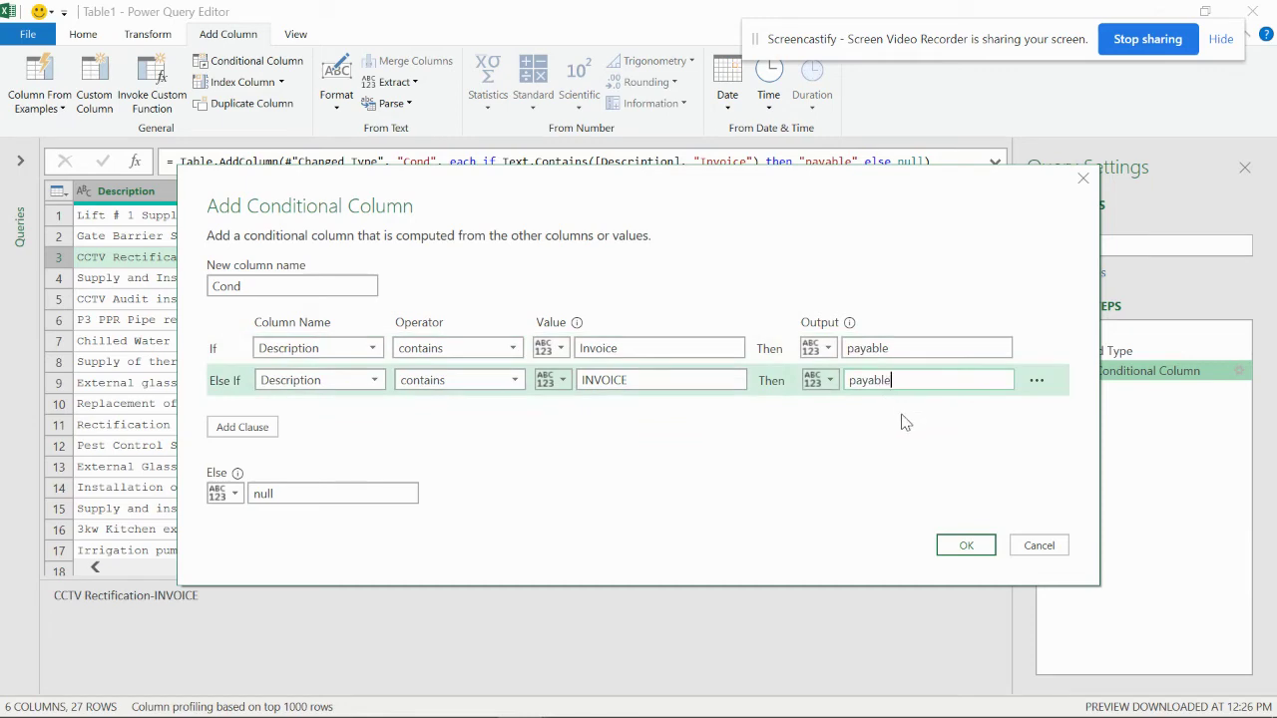
{"action": "left_click", "coordinate": [964, 546]}
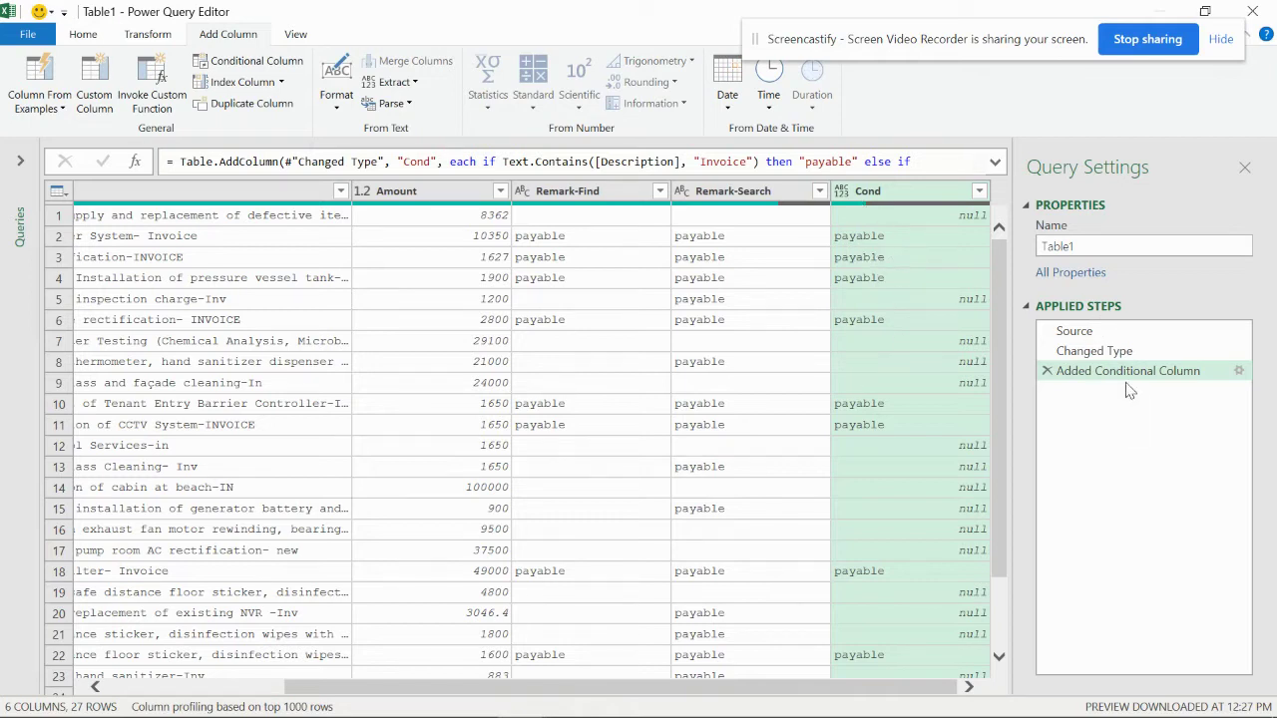
Rename the Cond conditional column as Cond-FIND in its settings.
{"action": "left_click", "coordinate": [1237, 372]}
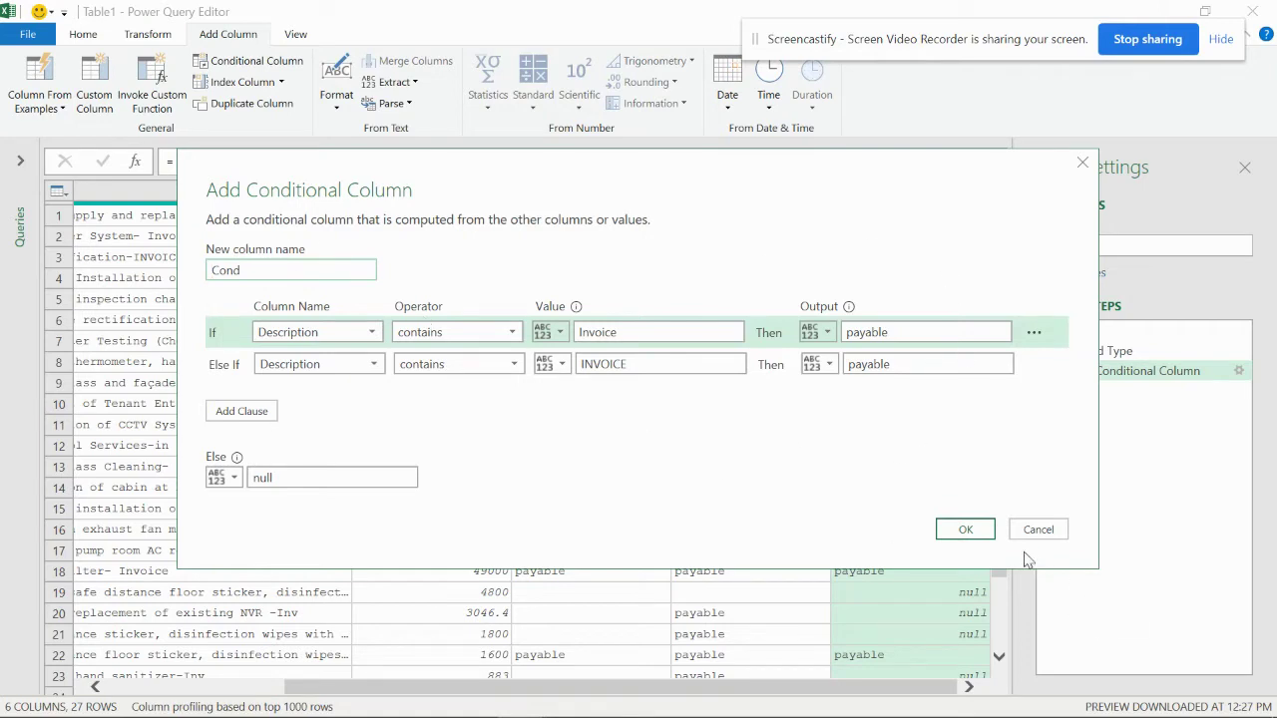
{"action": "left_click", "coordinate": [965, 530]}
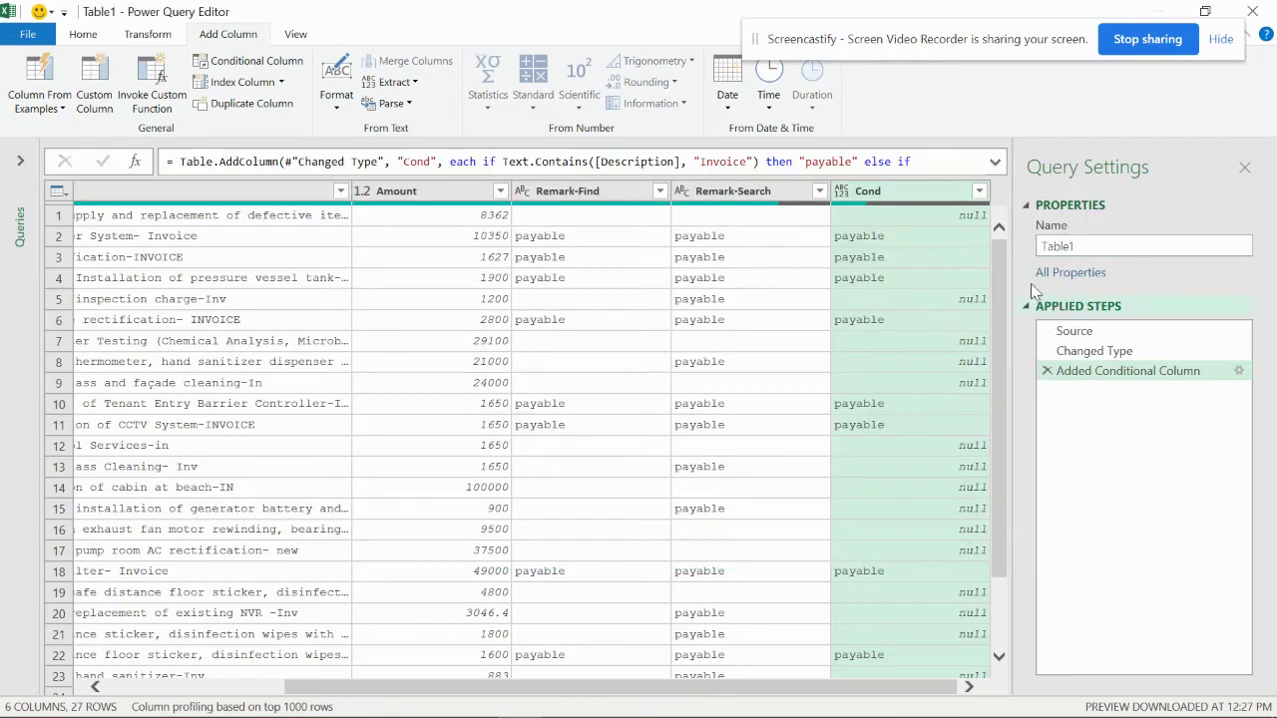
{"action": "double_click", "coordinate": [868, 192]}
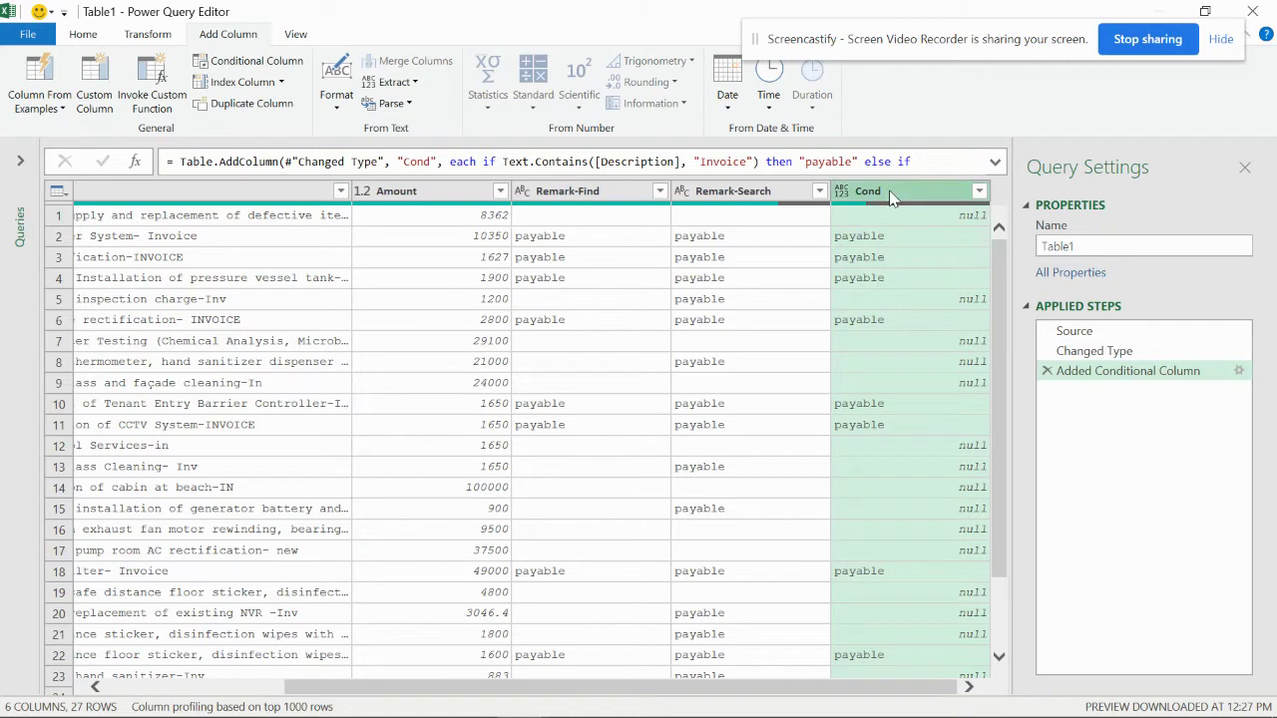
{"action": "left_click", "coordinate": [1247, 375]}
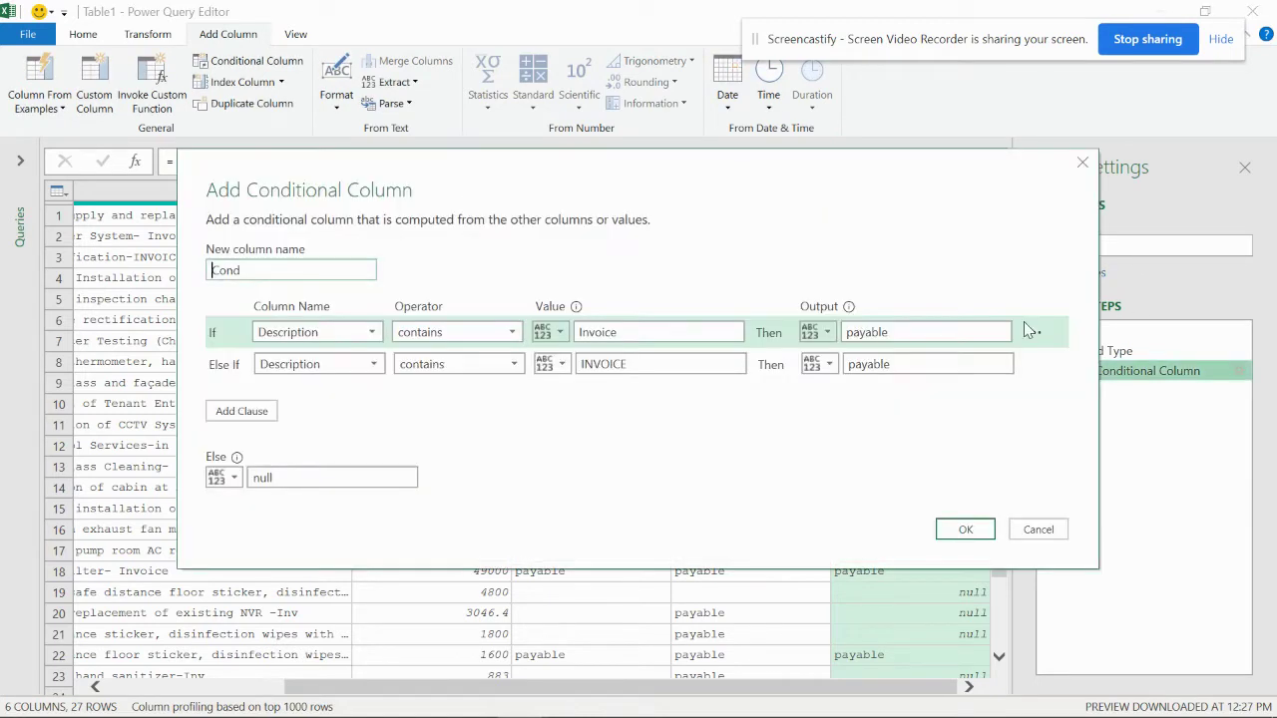
{"action": "left_click", "coordinate": [327, 273]}
{"action": "type", "text": "-FIND"}
{"action": "left_click", "coordinate": [965, 529]}
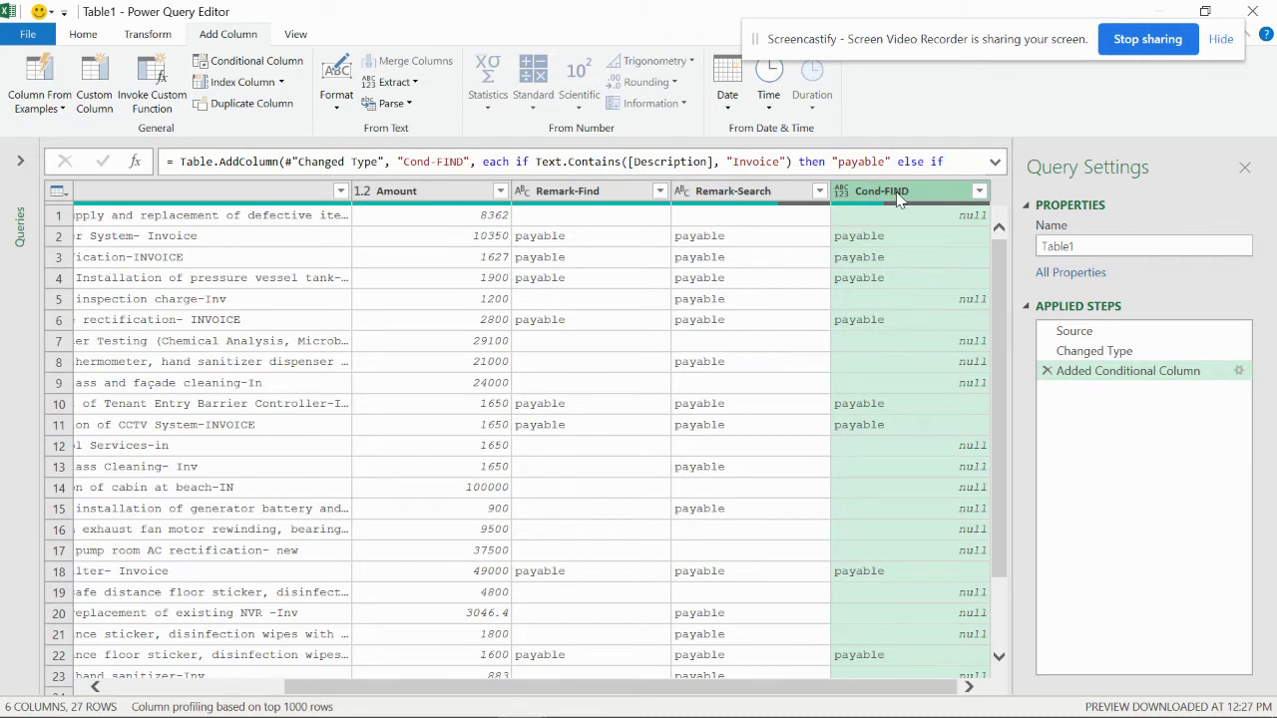
Add an uppercase copy of the Description column and name it Item Des -upr case.
{"action": "left_click", "coordinate": [225, 195]}
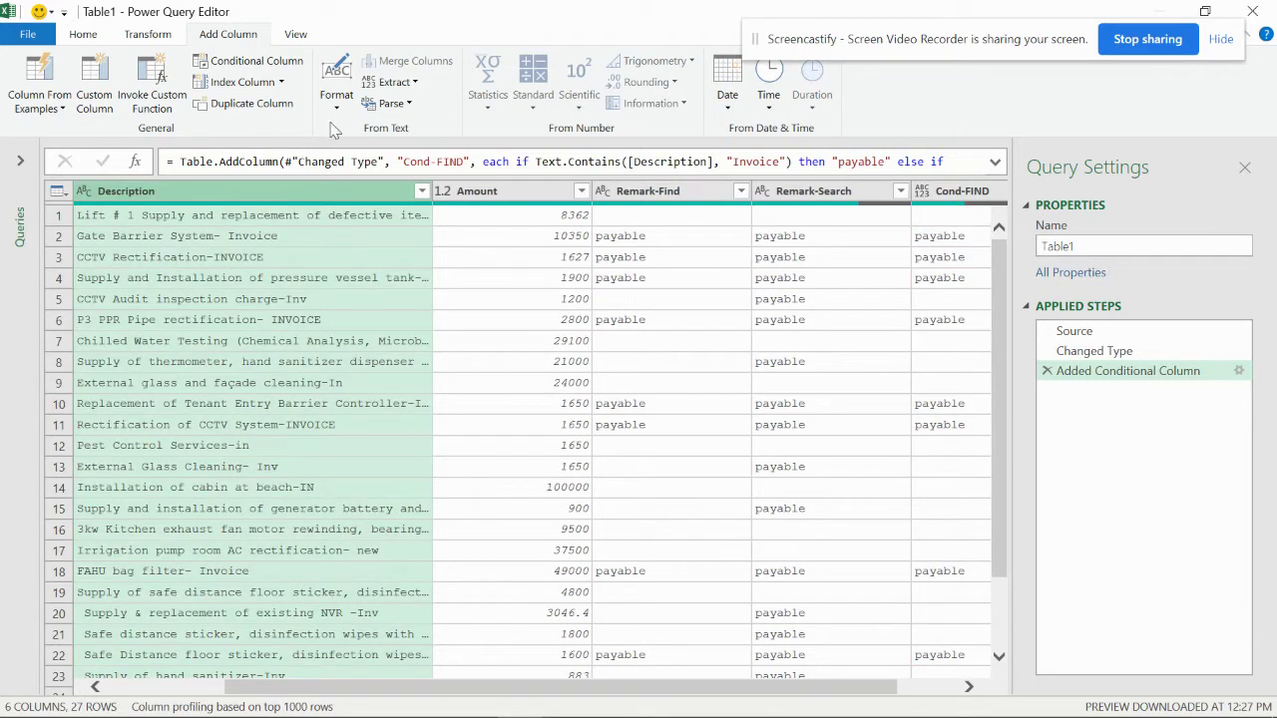
{"action": "left_click", "coordinate": [336, 90]}
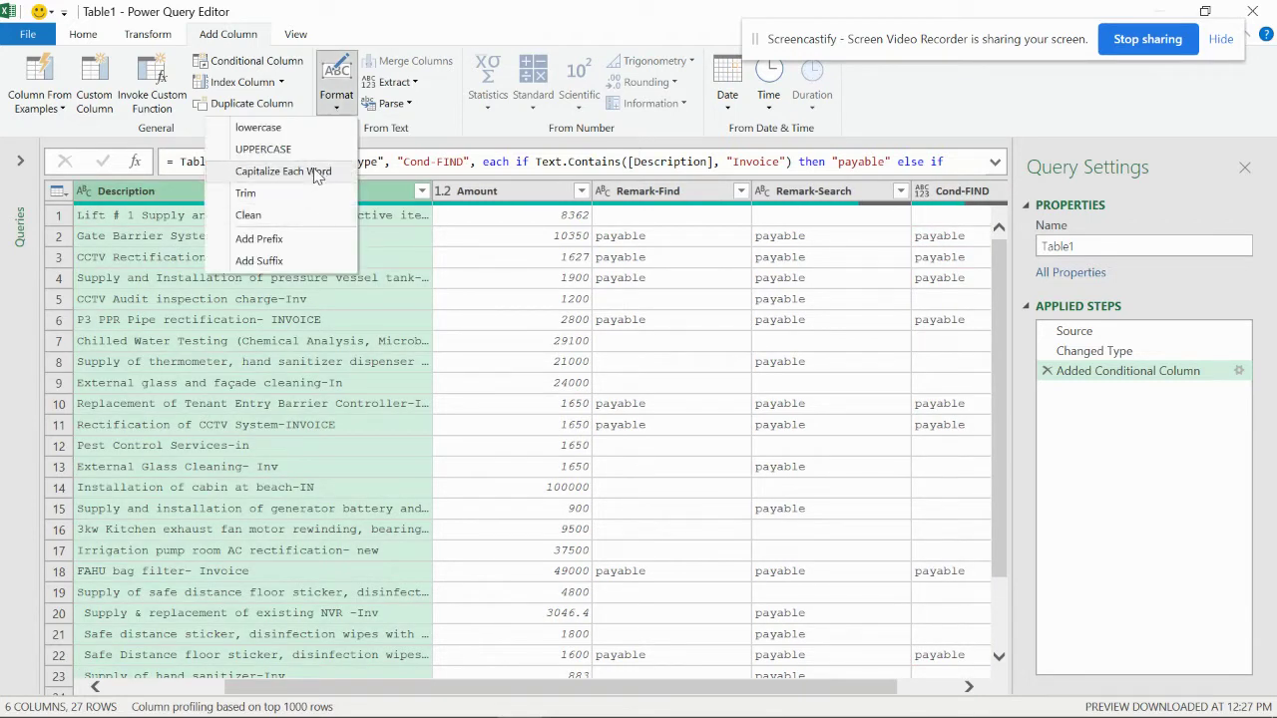
{"action": "left_click", "coordinate": [295, 149]}
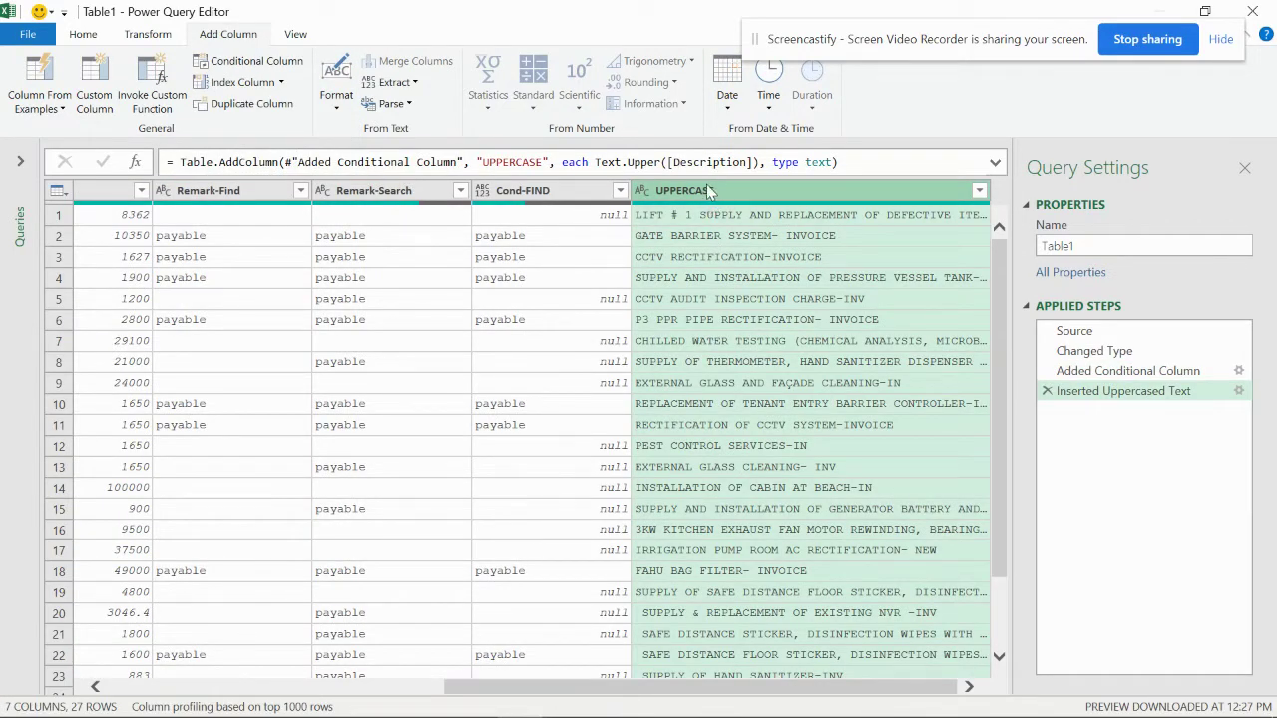
{"action": "double_click", "coordinate": [717, 189]}
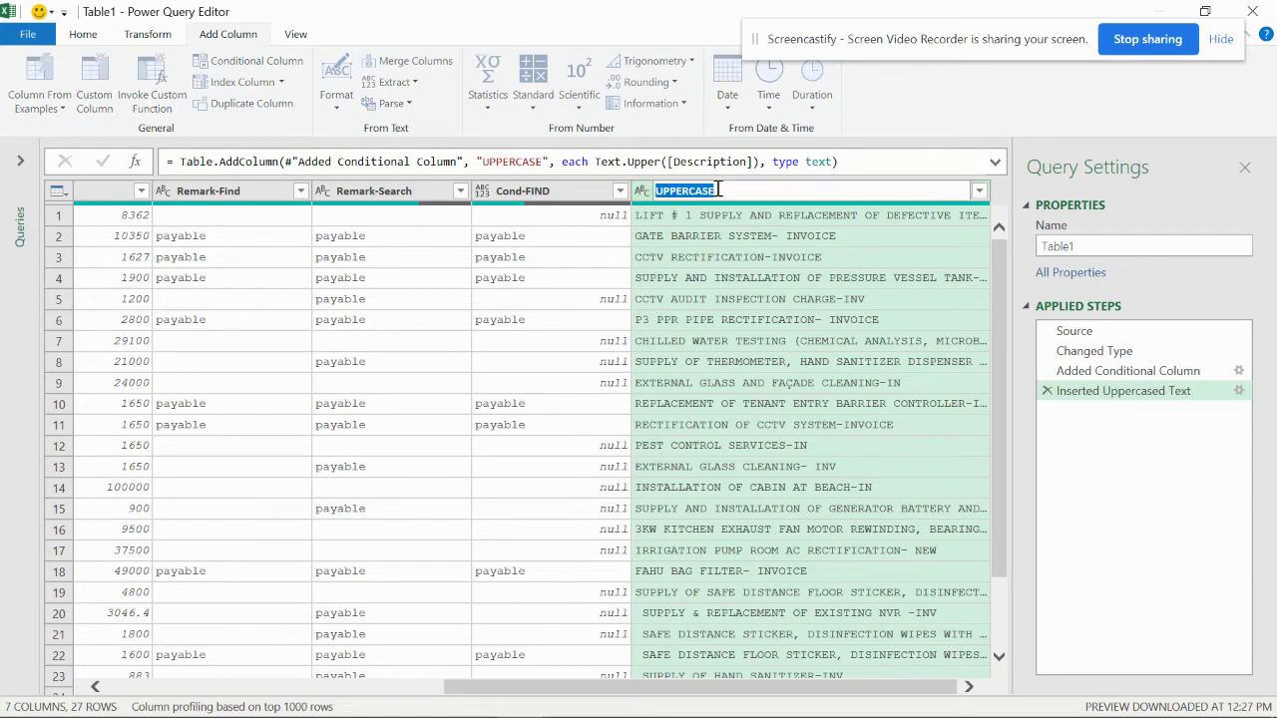
{"action": "key", "text": "BackSpace"}
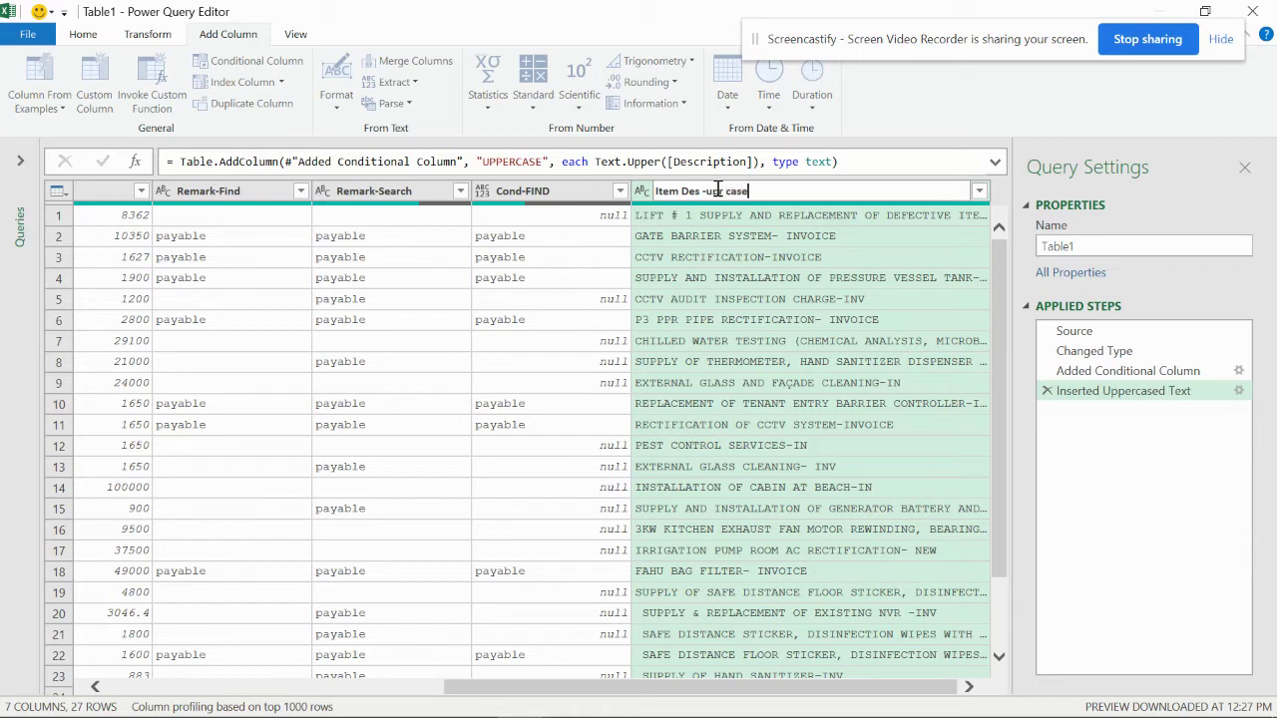
{"action": "left_click", "coordinate": [1147, 435]}
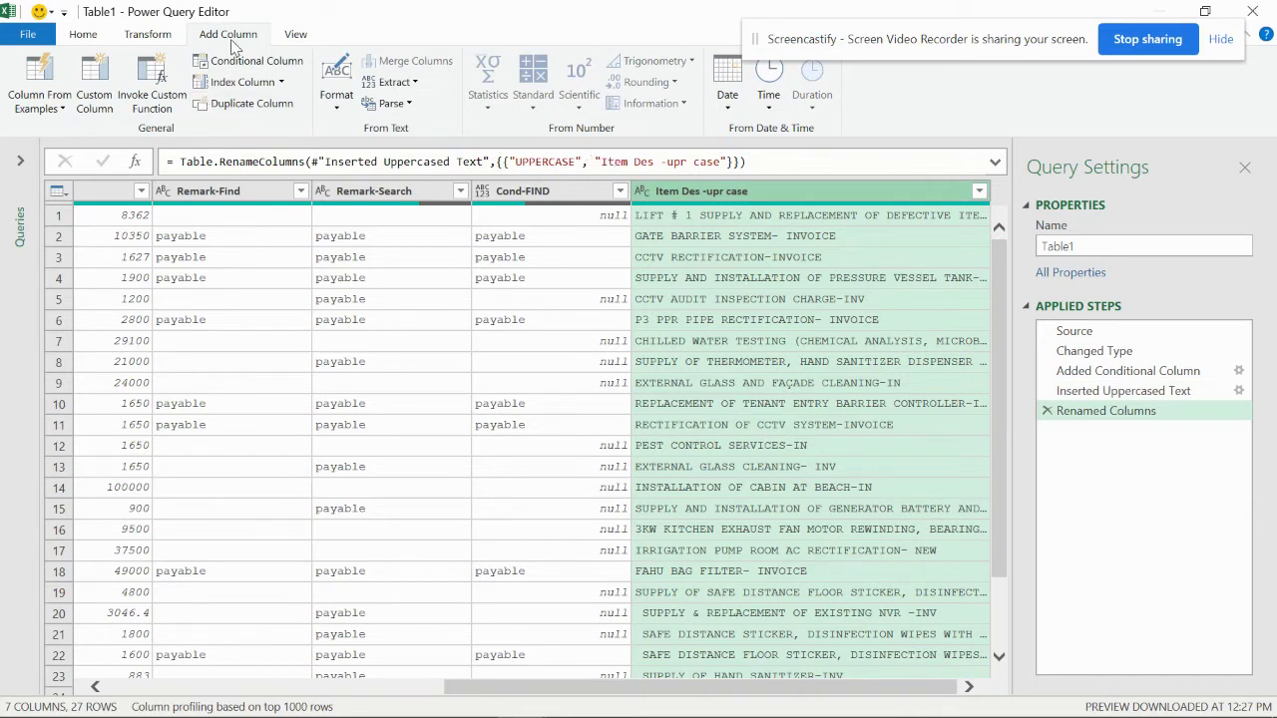
Start a conditional column named Cond2 that tests whether Item Des -upr case contains INVOICE.
{"action": "left_click", "coordinate": [256, 62]}
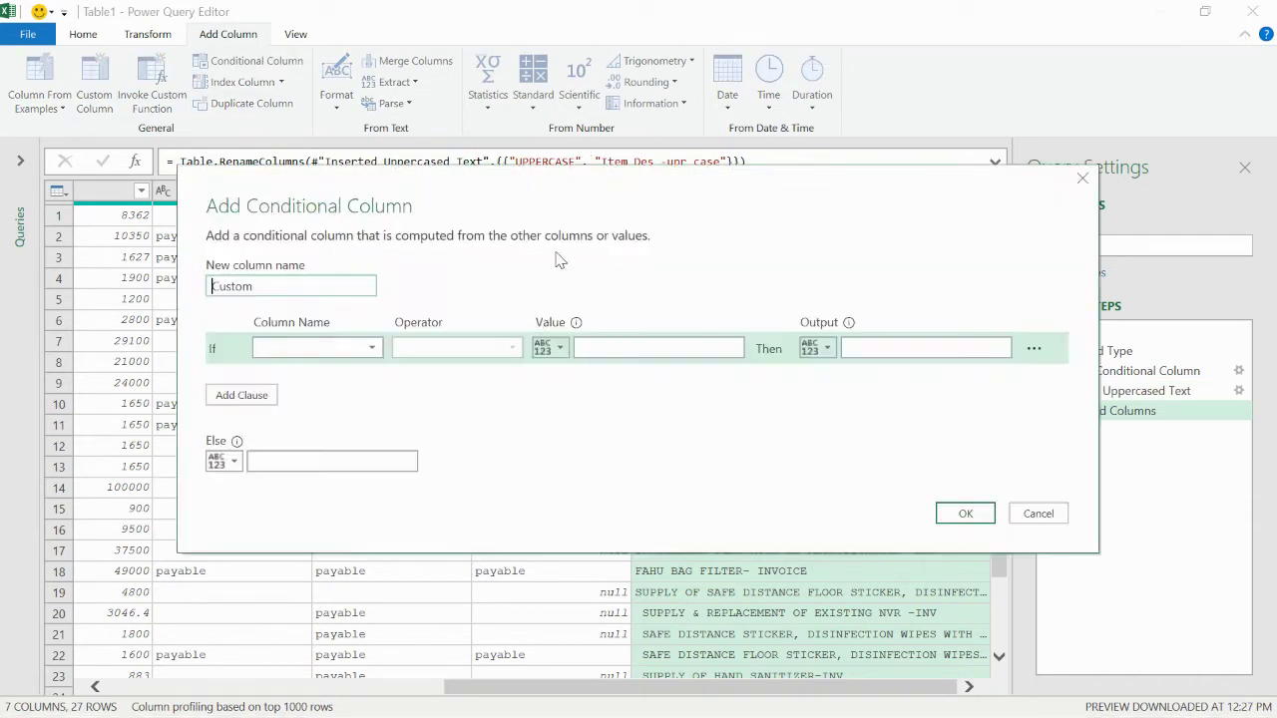
{"action": "left_click_drag", "start_coordinate": [301, 287], "coordinate": [227, 287]}
{"action": "key", "text": "BackSpace"}
{"action": "left_click", "coordinate": [370, 349]}
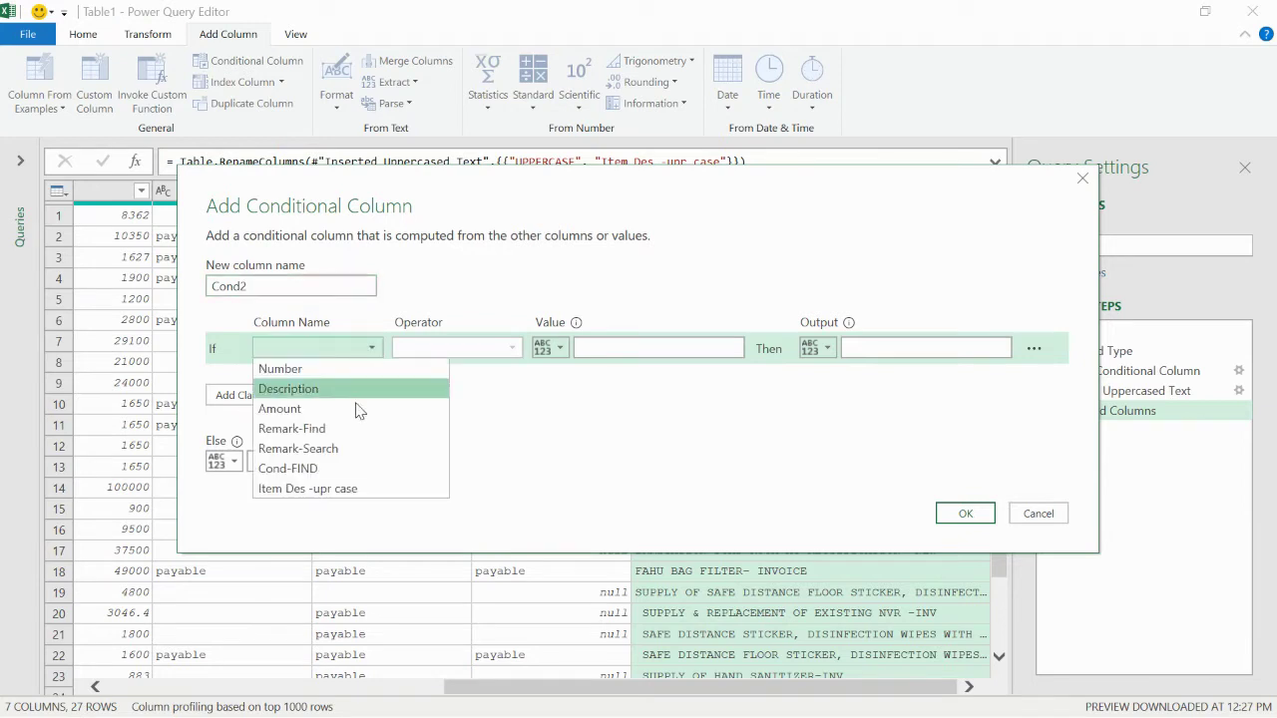
{"action": "left_click", "coordinate": [336, 491]}
{"action": "left_click", "coordinate": [479, 349]}
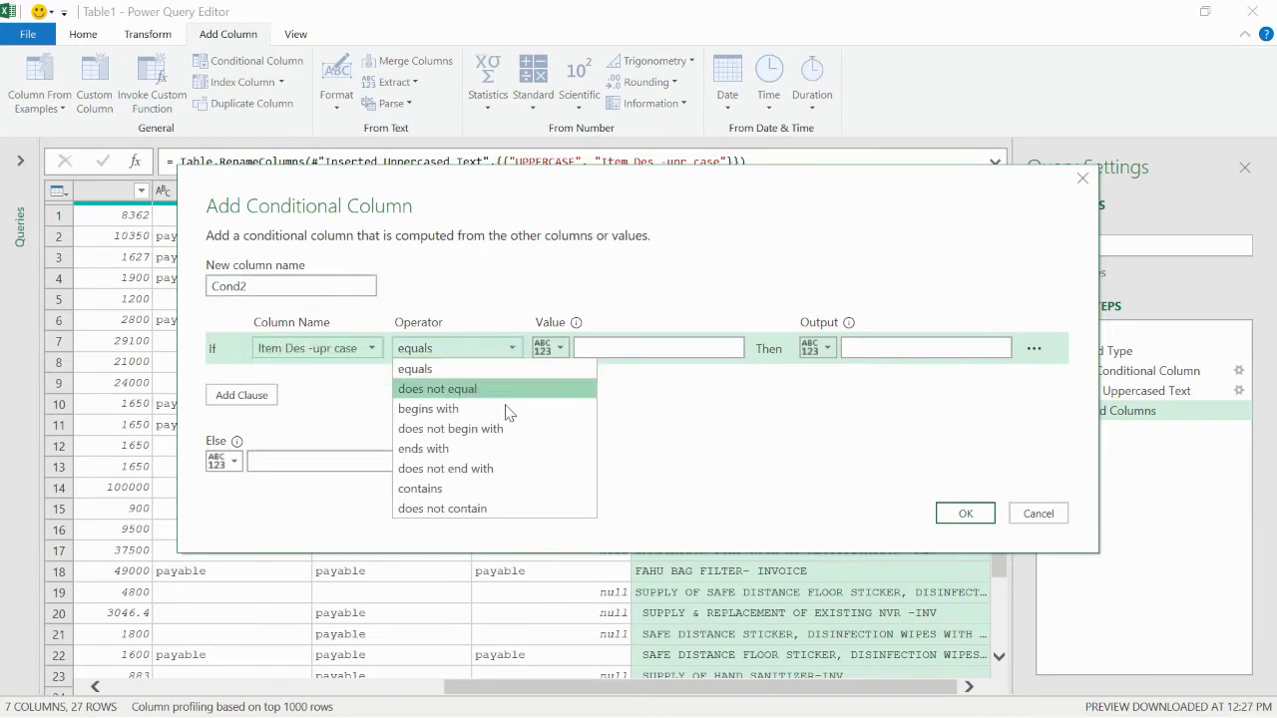
{"action": "left_click", "coordinate": [449, 487]}
{"action": "left_click", "coordinate": [652, 351]}
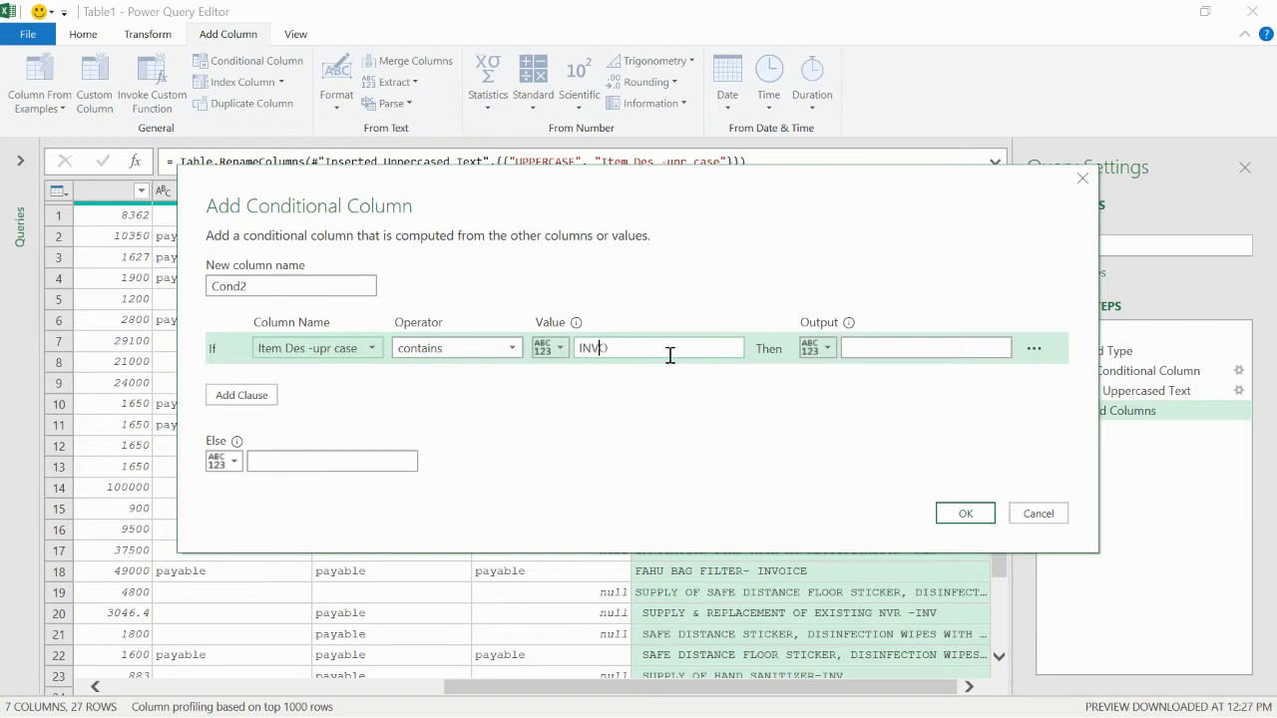
Set the condition's output to payable, leave the Else value empty, and create the Cond2 column.
{"action": "left_click", "coordinate": [901, 346]}
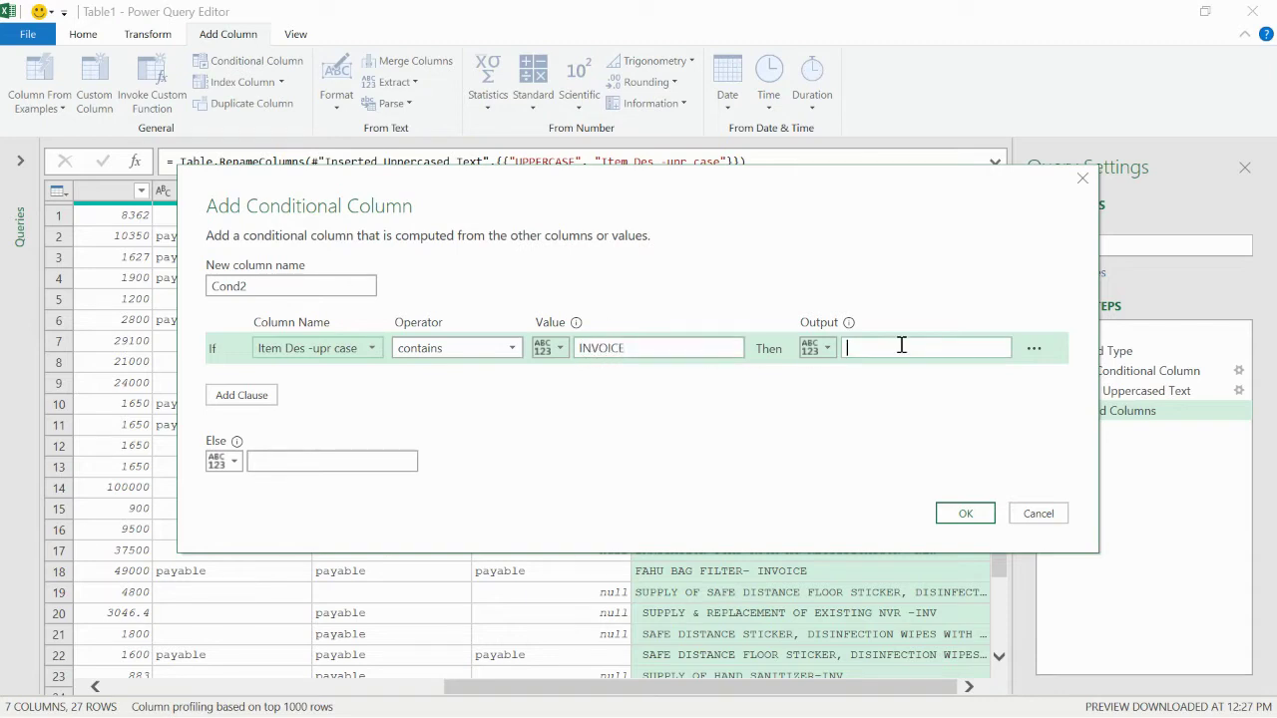
{"action": "type", "text": "payable"}
{"action": "left_click", "coordinate": [965, 514]}
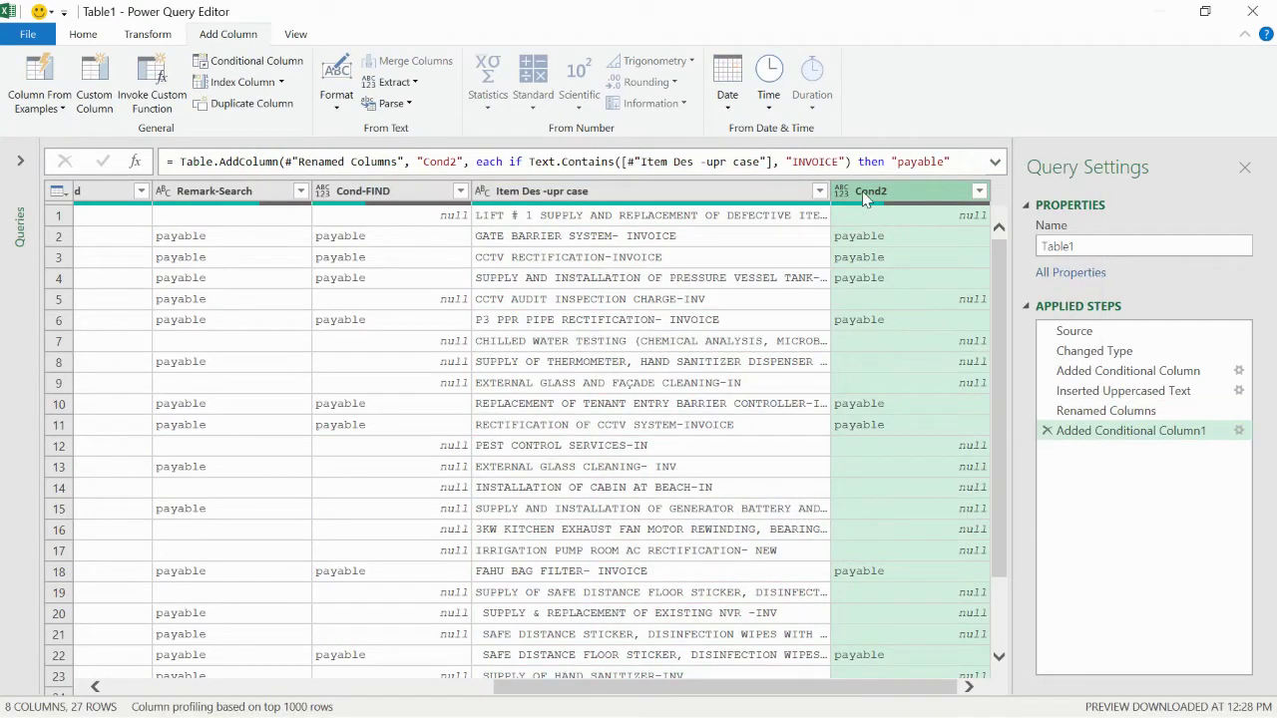
Rename the Cond2 column as Cond-SEARCG.
{"action": "left_click", "coordinate": [399, 192]}
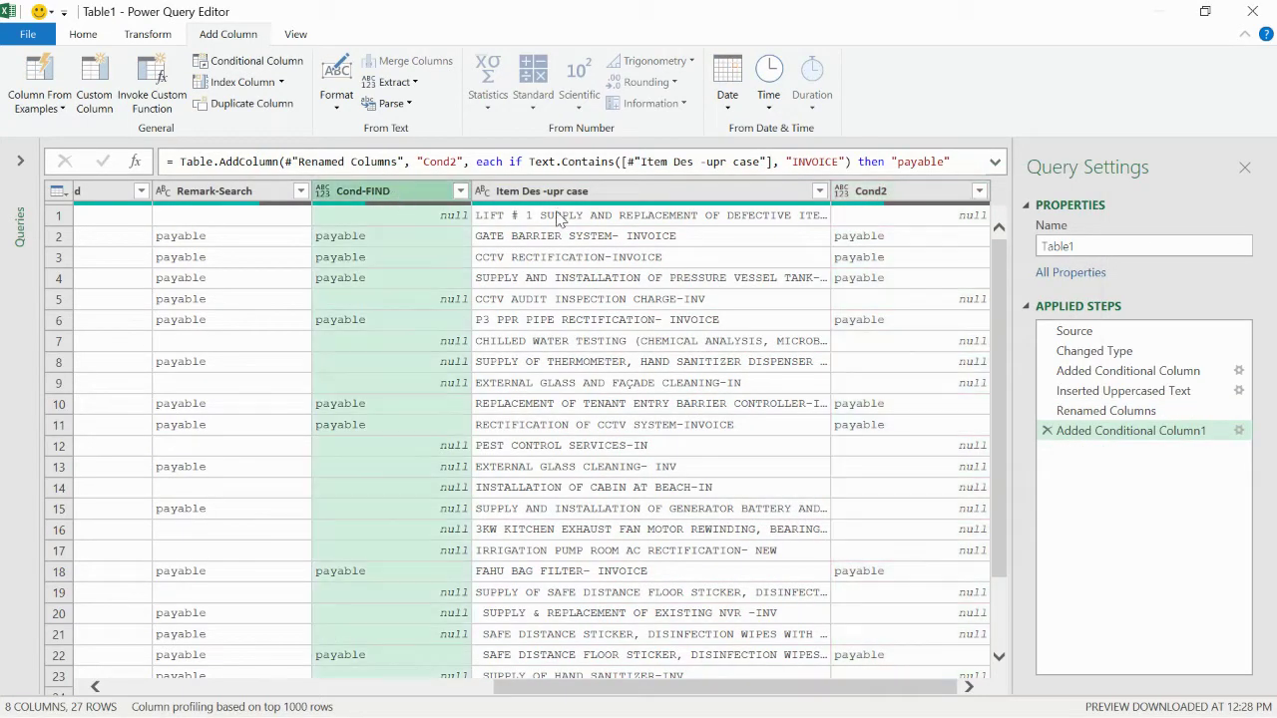
{"action": "left_click", "coordinate": [892, 197]}
{"action": "double_click", "coordinate": [907, 192]}
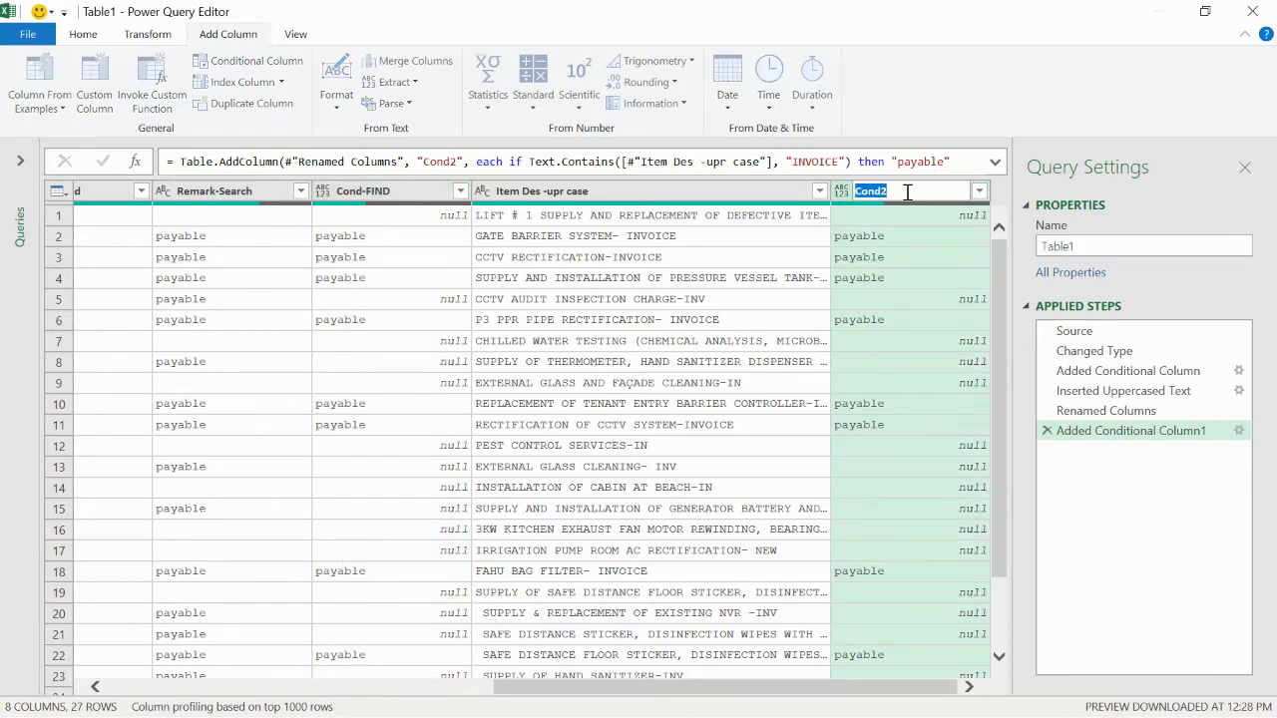
{"action": "key", "text": "BackSpace"}
{"action": "left_click", "coordinate": [924, 329]}
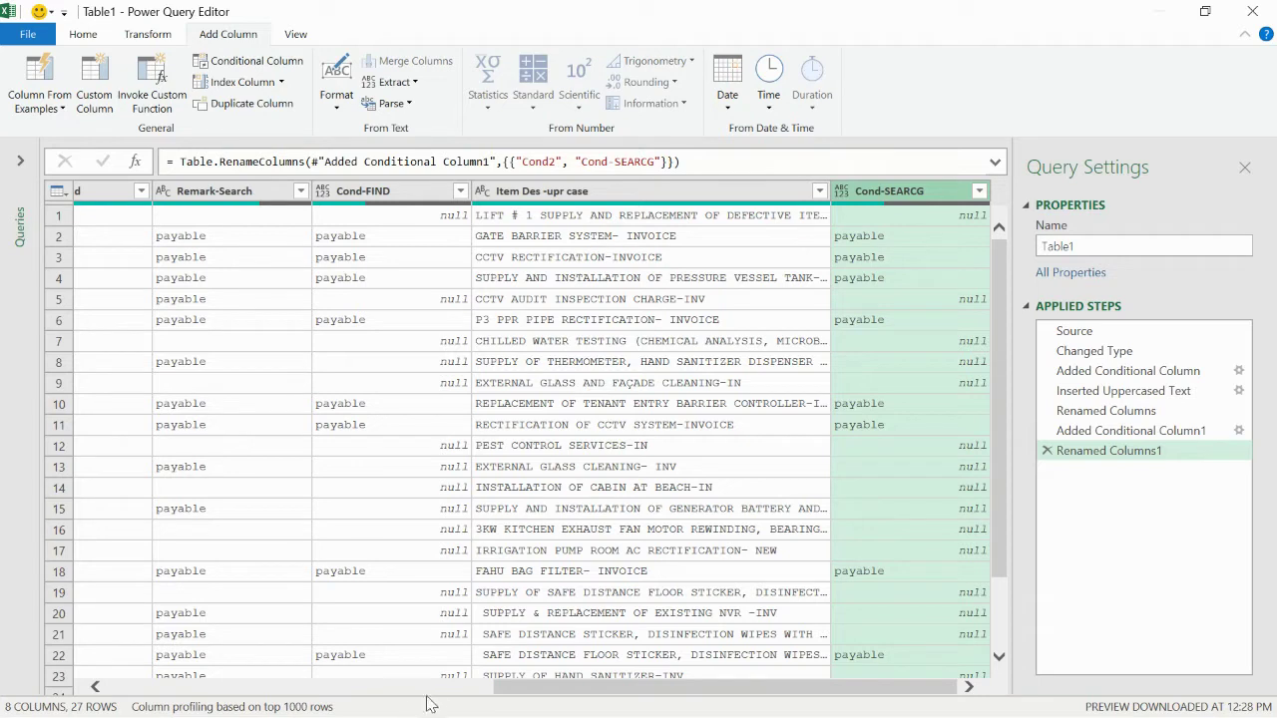
Close the Power Query Editor and load the Table1 query back to the Excel workbook.
{"action": "left_click", "coordinate": [476, 550]}
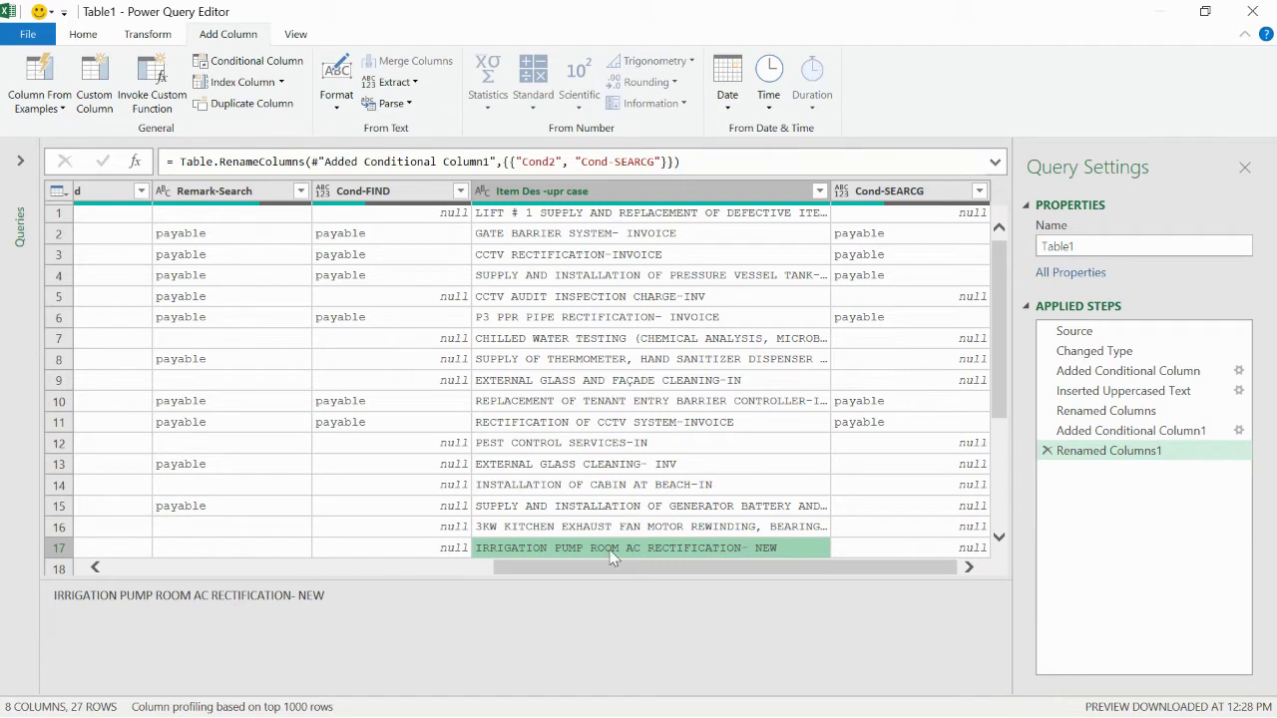
{"action": "mouse_move", "coordinate": [565, 567]}
{"action": "left_mouse_down"}
{"action": "mouse_move", "coordinate": [530, 567]}
{"action": "mouse_move", "coordinate": [565, 566]}
{"action": "left_mouse_up"}
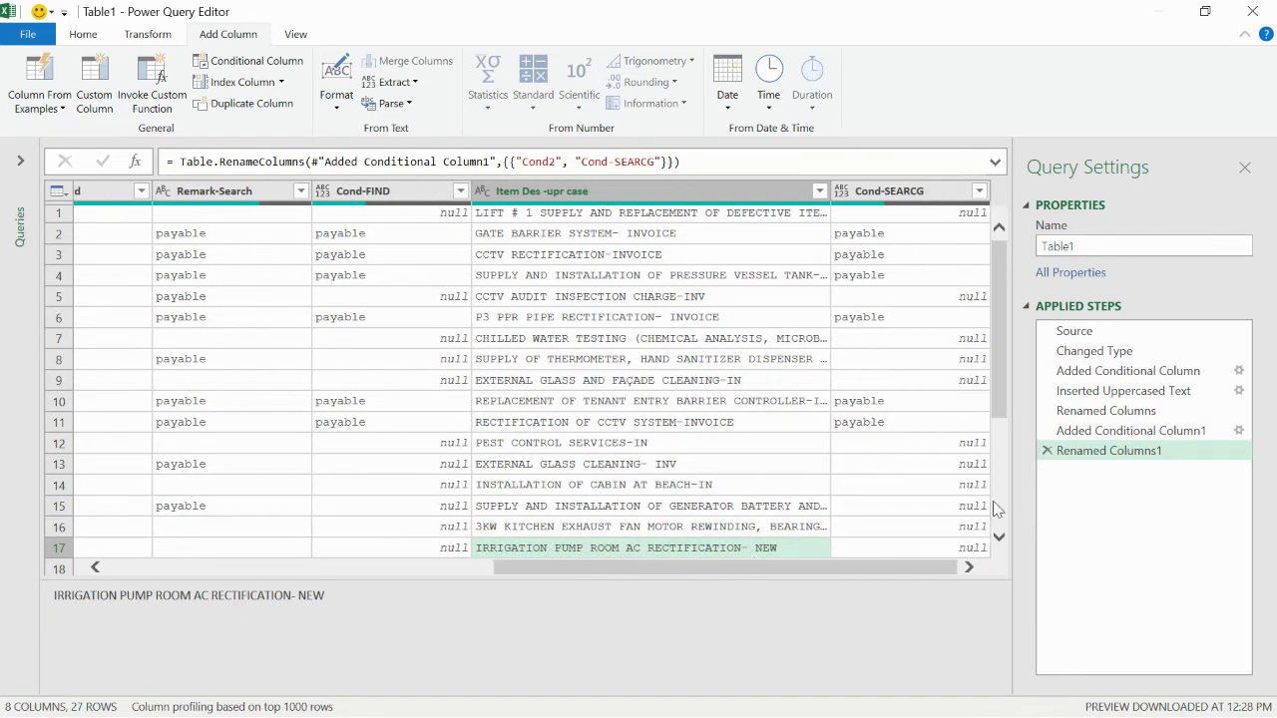
{"action": "left_click", "coordinate": [29, 36]}
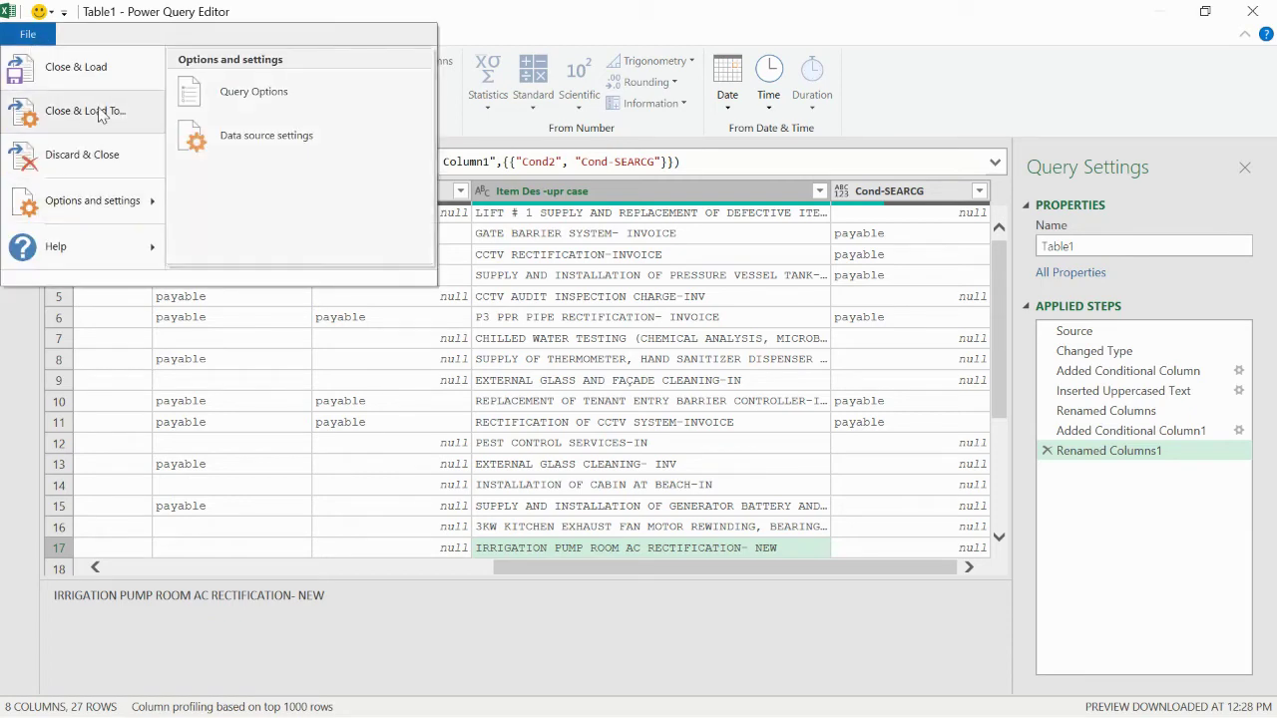
{"action": "left_click", "coordinate": [72, 66]}
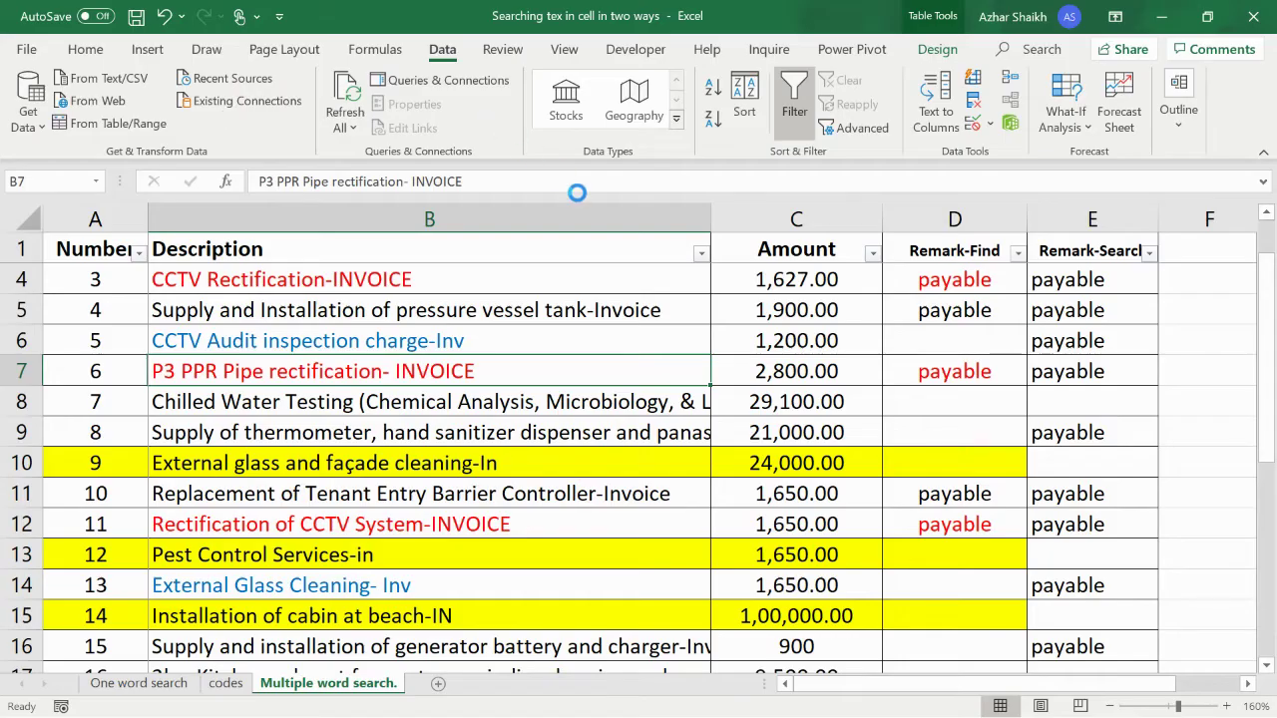
{"action": "left_click", "coordinate": [653, 356]}
{"action": "left_click", "coordinate": [699, 493]}
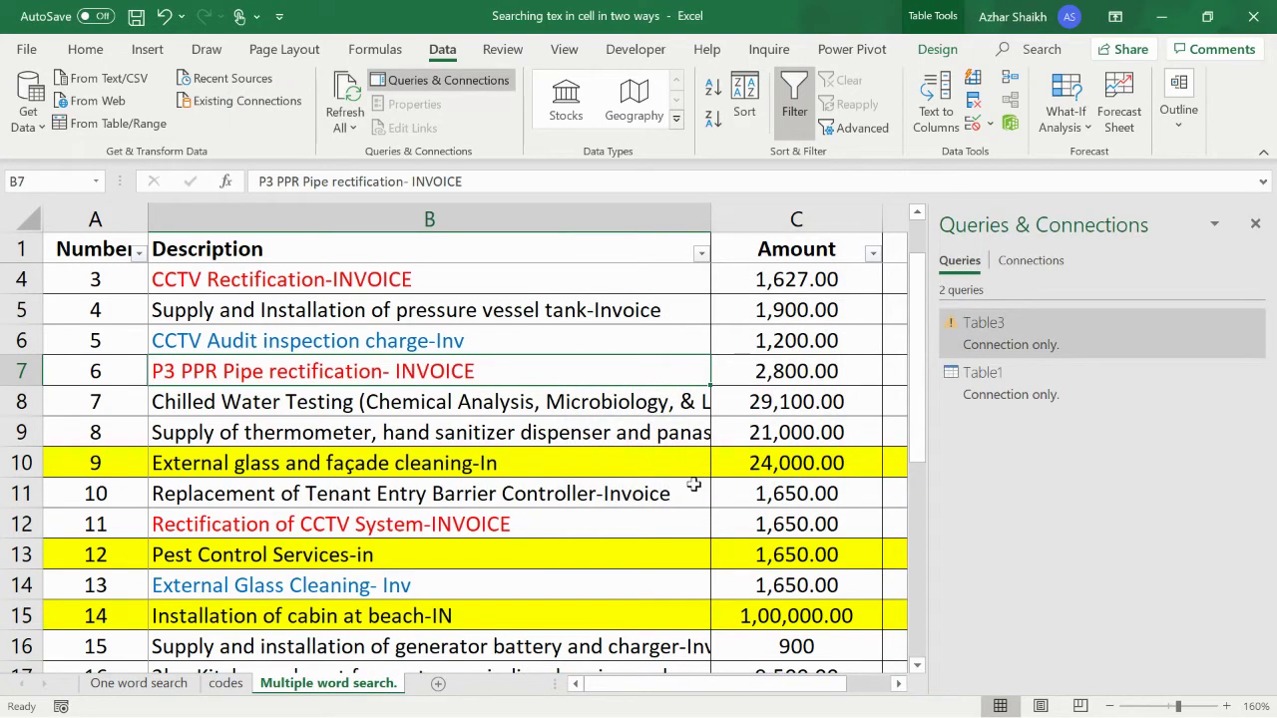
Delete the Table3 query from the workbook's queries.
{"action": "right_click", "coordinate": [1006, 340]}
{"action": "key", "text": "Escape"}
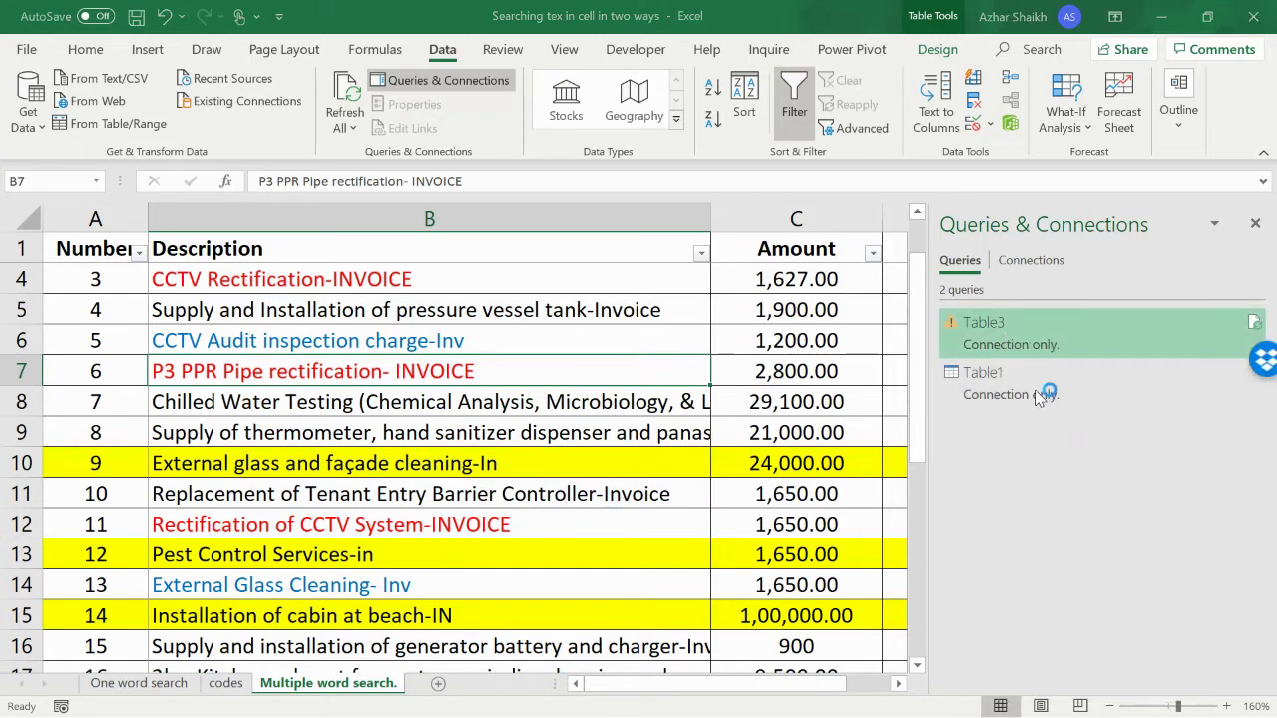
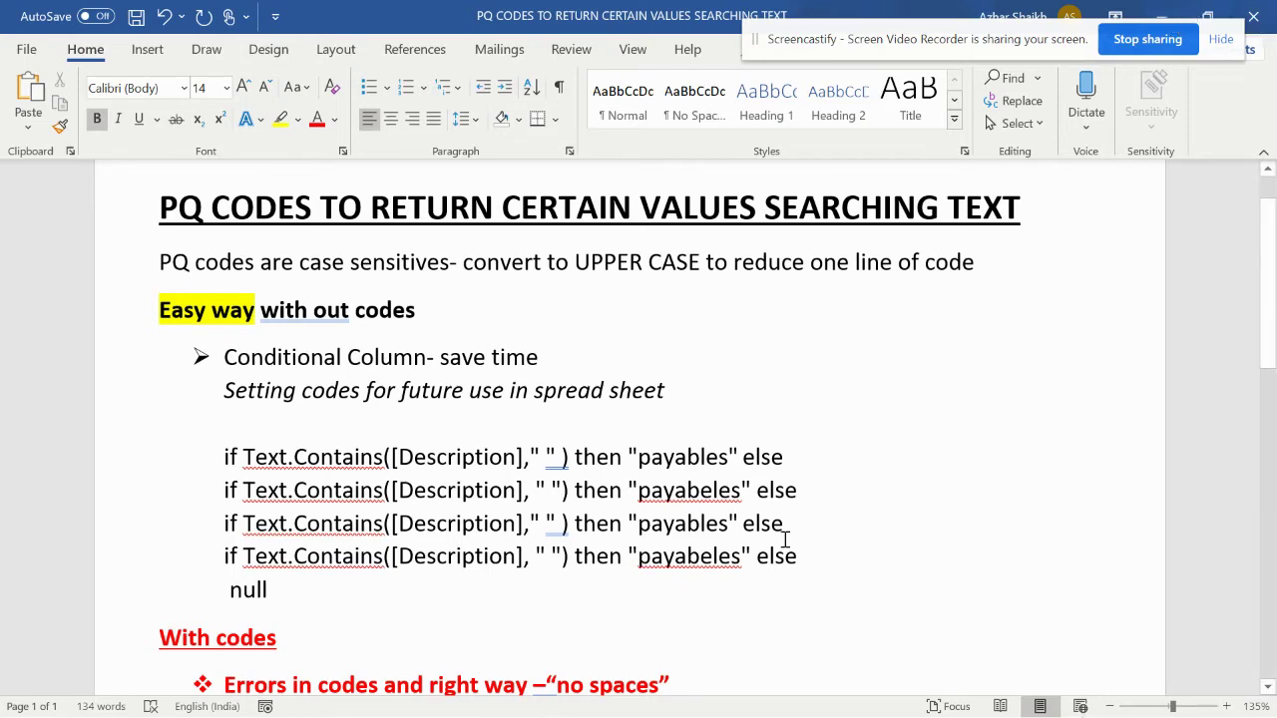
Switch back to the Excel workbook and reopen the Table1 query in the Power Query Editor.
{"action": "key", "text": "alt+Tab"}
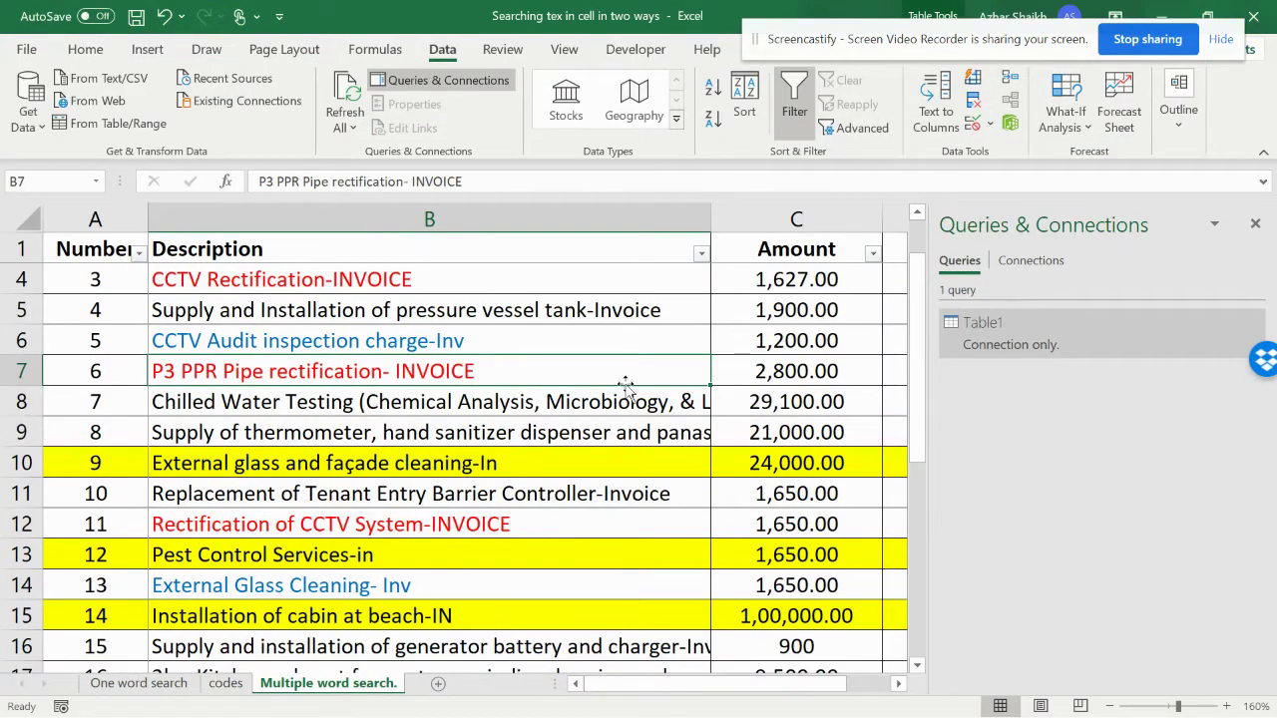
{"action": "left_click", "coordinate": [1255, 223]}
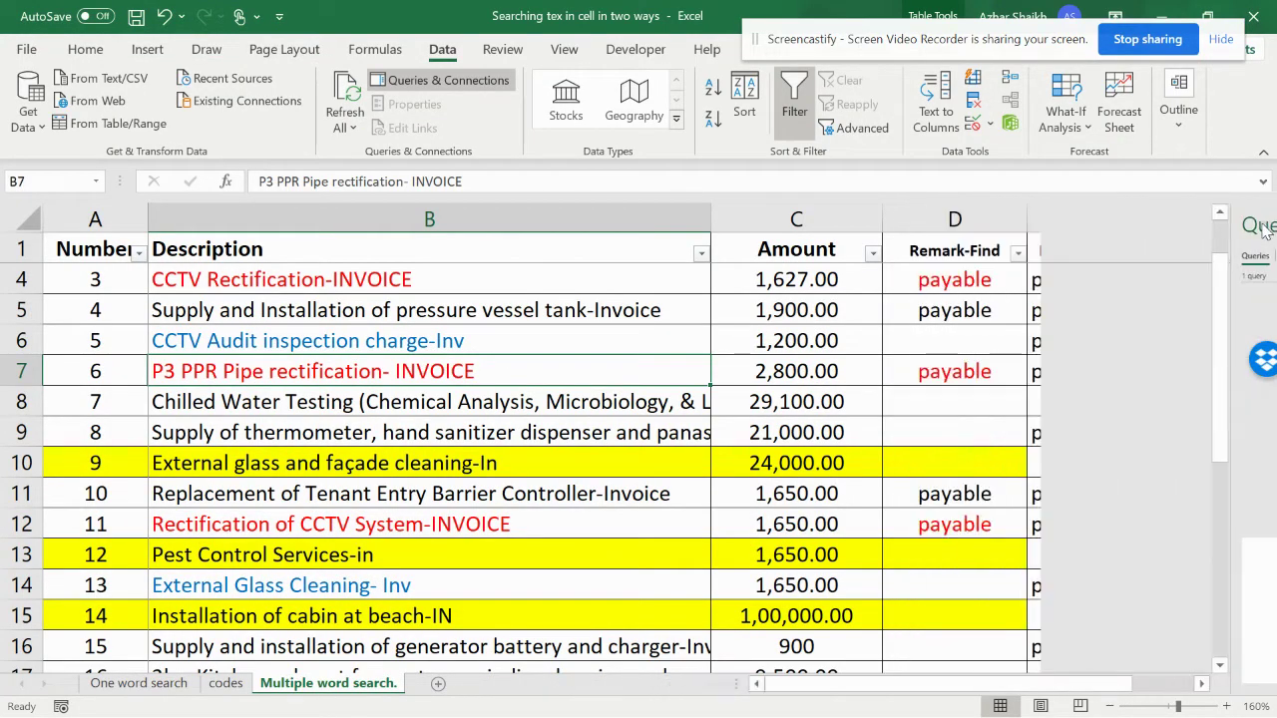
{"action": "left_click", "coordinate": [644, 329]}
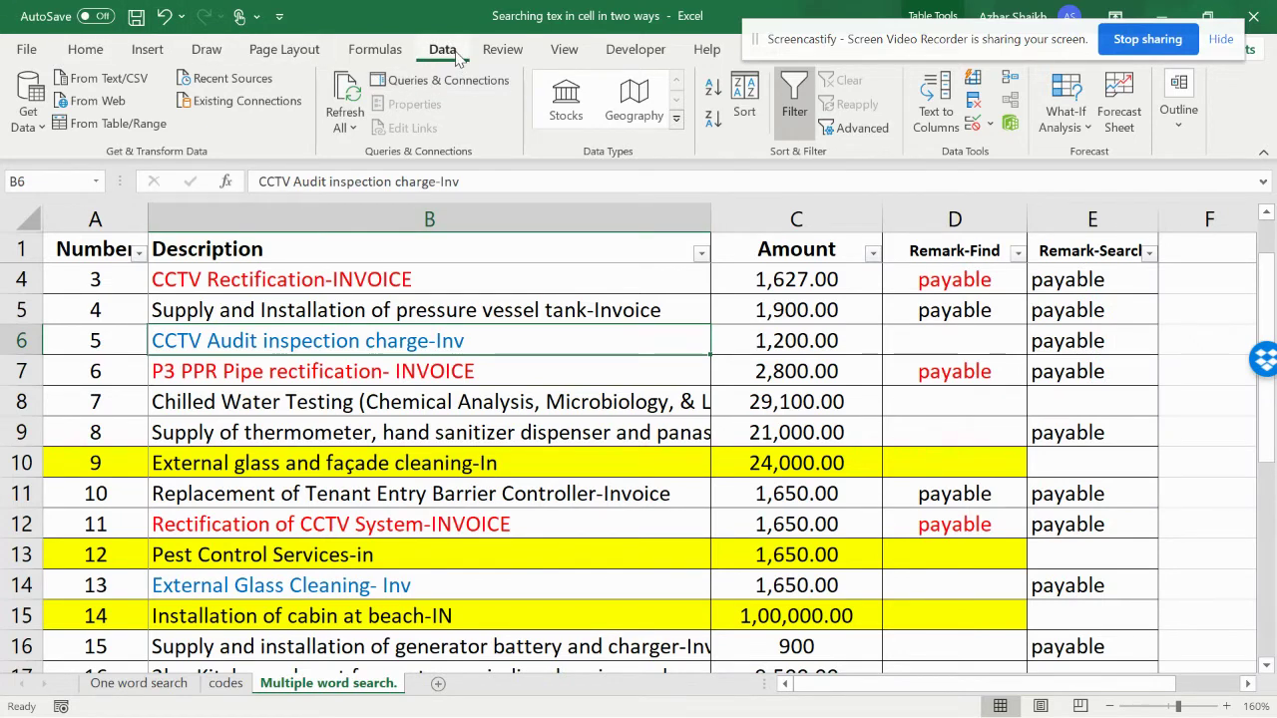
{"action": "left_click", "coordinate": [431, 85]}
{"action": "left_click", "coordinate": [977, 339]}
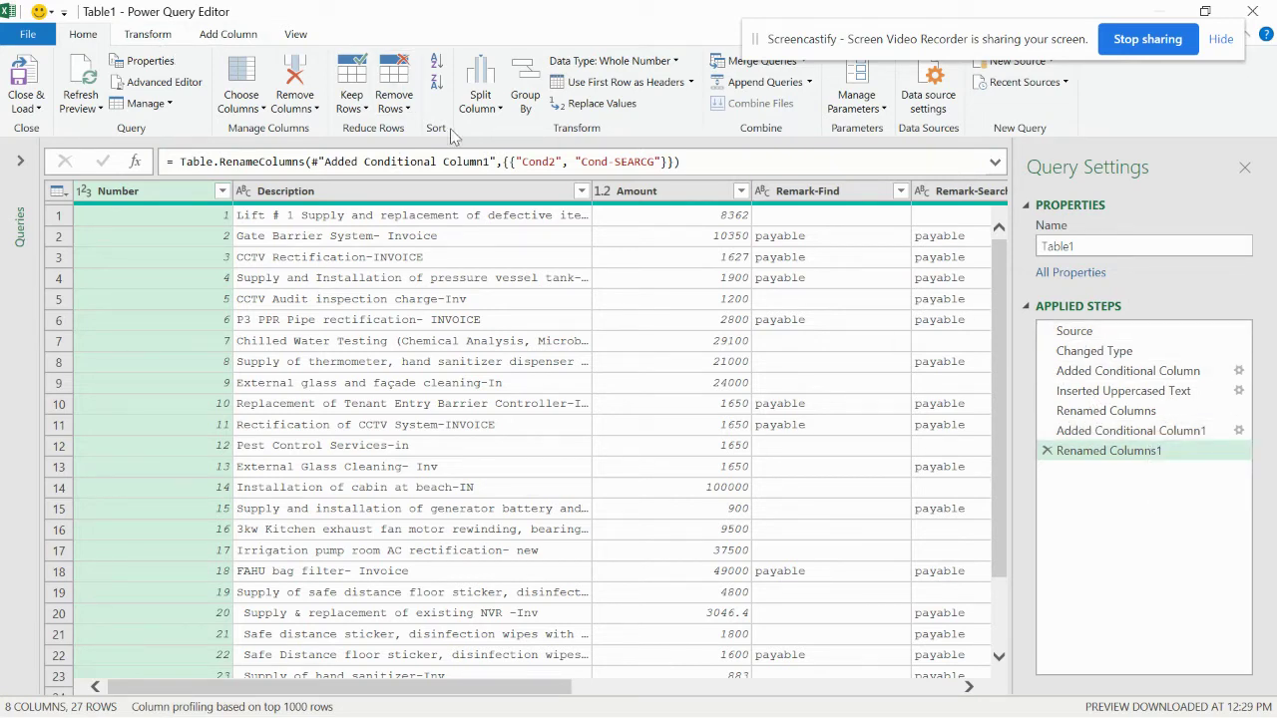
Examine the Table1 query code in the Advanced Editor, especially the Text.Contains condition behind the Cond2 column.
{"action": "left_click", "coordinate": [245, 37]}
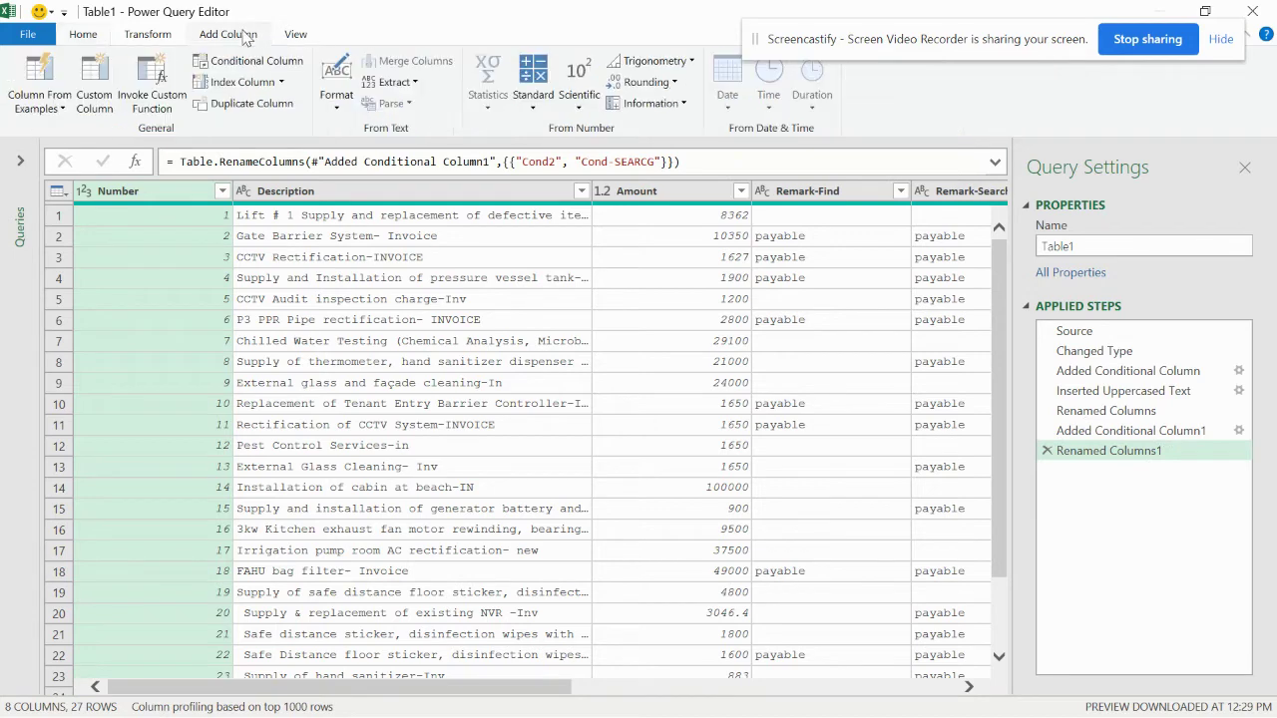
{"action": "left_click", "coordinate": [295, 36]}
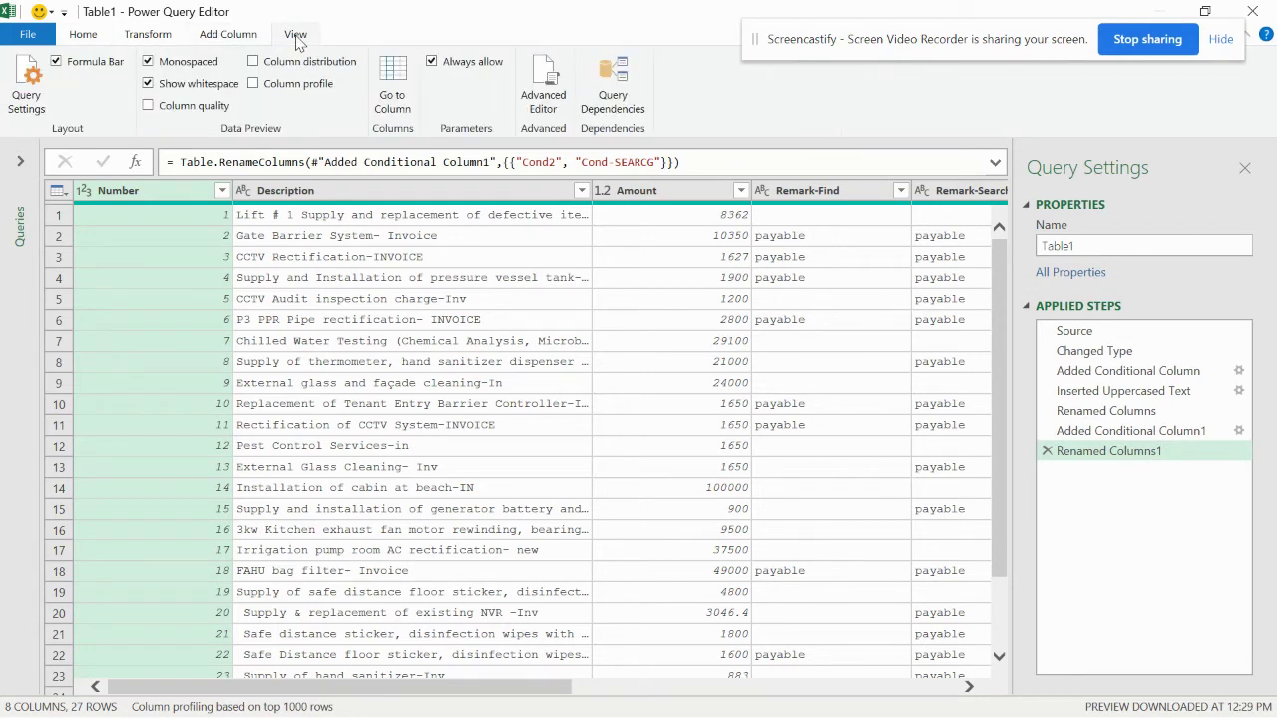
{"action": "left_click", "coordinate": [544, 88]}
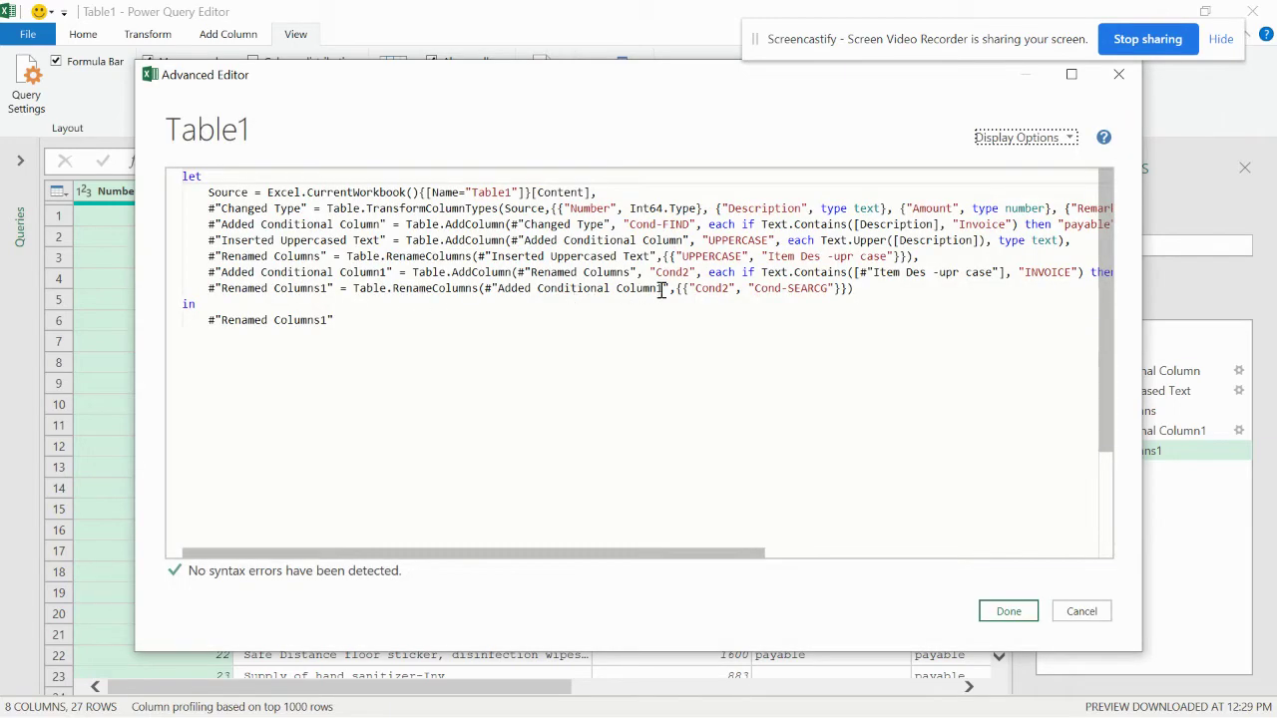
{"action": "left_click_drag", "start_coordinate": [742, 272], "coordinate": [953, 272]}
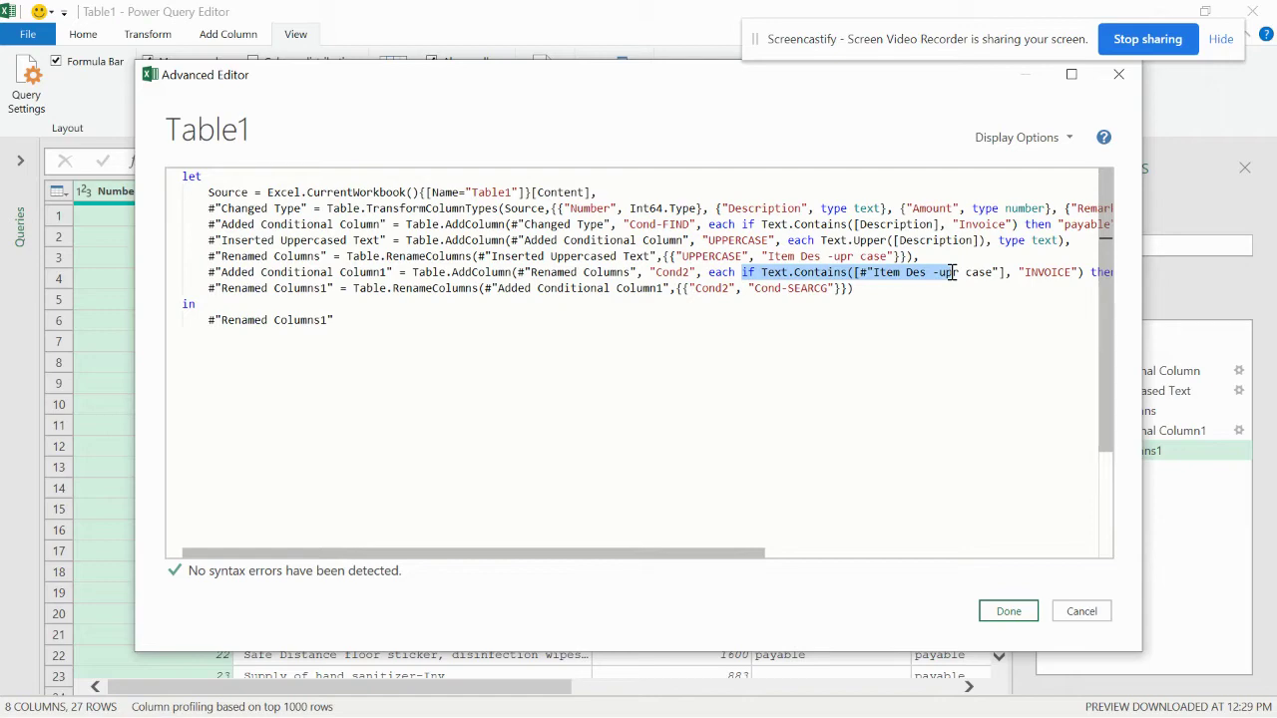
{"action": "left_click", "coordinate": [1008, 611]}
Delete the applied steps Renamed Columns1, Added Conditional Column1, Renamed Columns and Inserted Uppercased Text from the Table1 query.
{"action": "left_click", "coordinate": [1046, 451]}
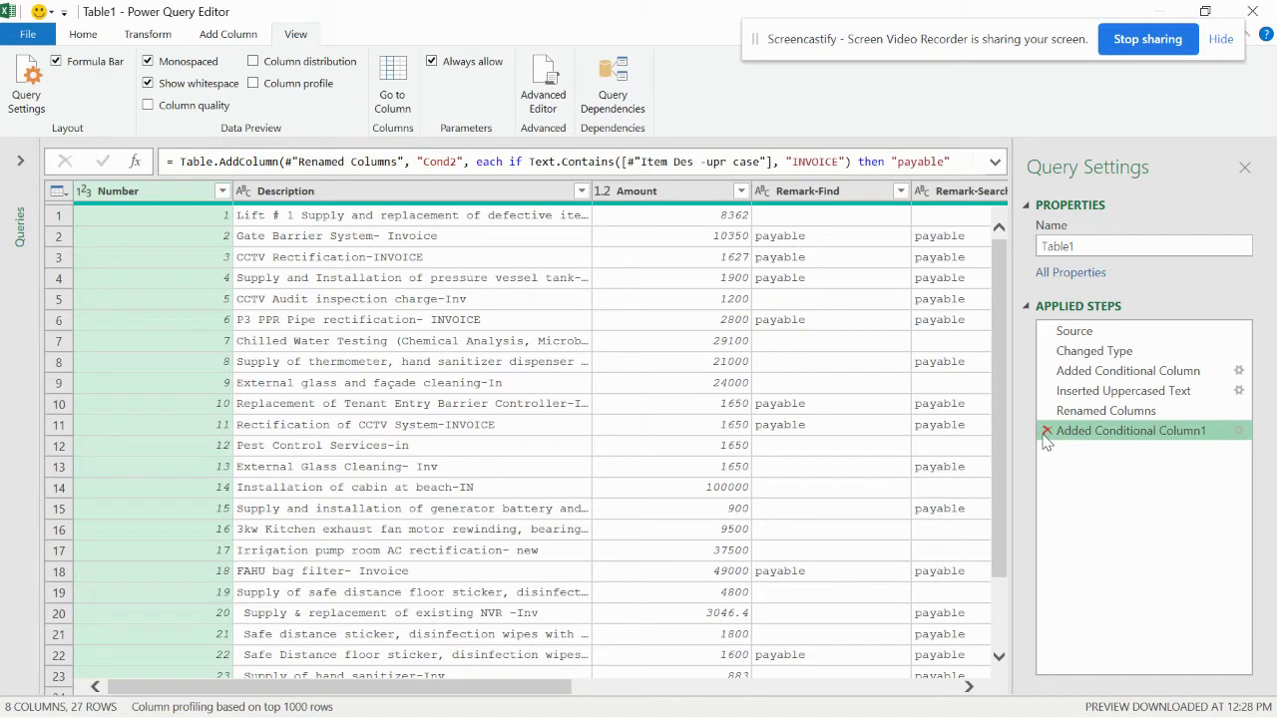
{"action": "left_click", "coordinate": [1047, 432]}
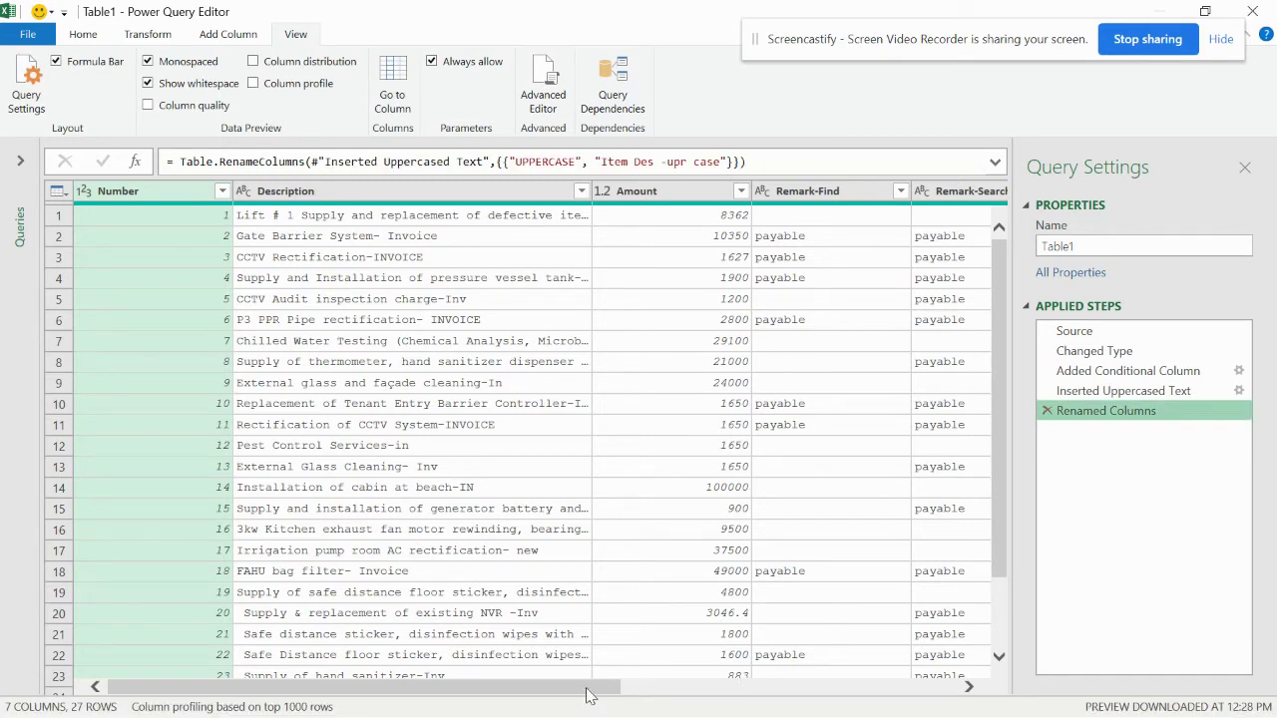
{"action": "left_click_drag", "start_coordinate": [588, 689], "coordinate": [1023, 690]}
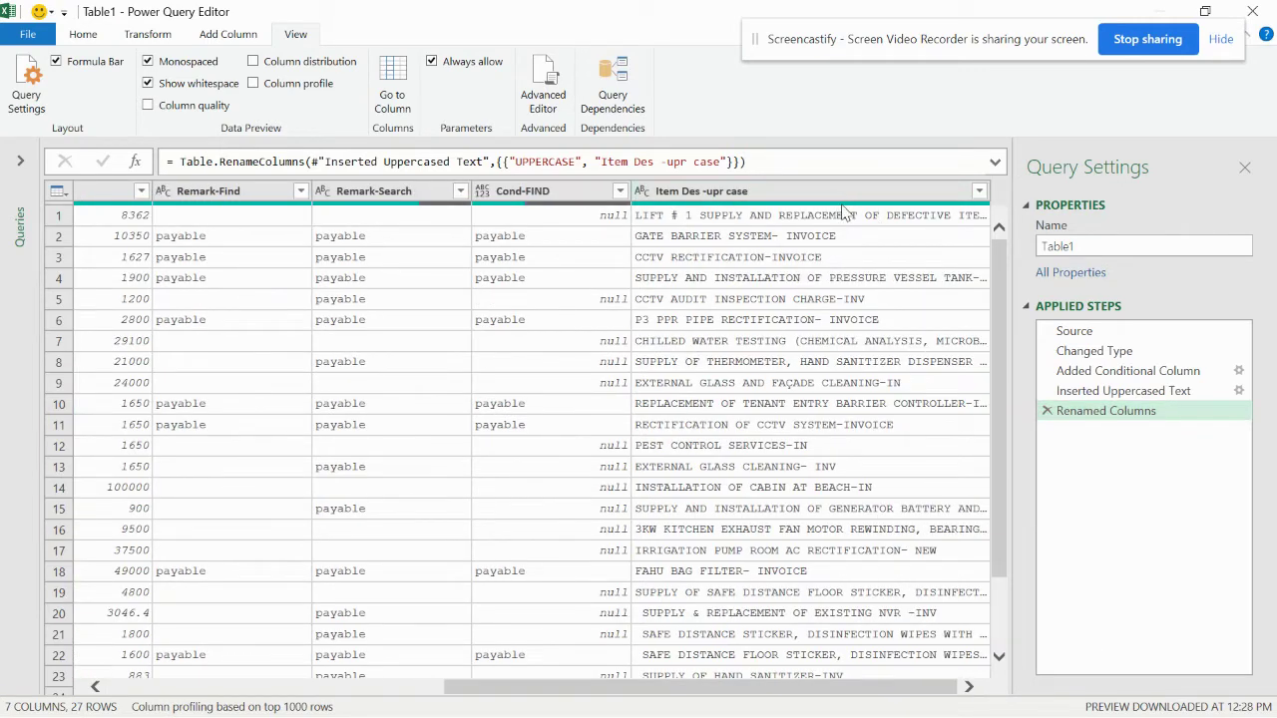
{"action": "left_click", "coordinate": [1047, 411]}
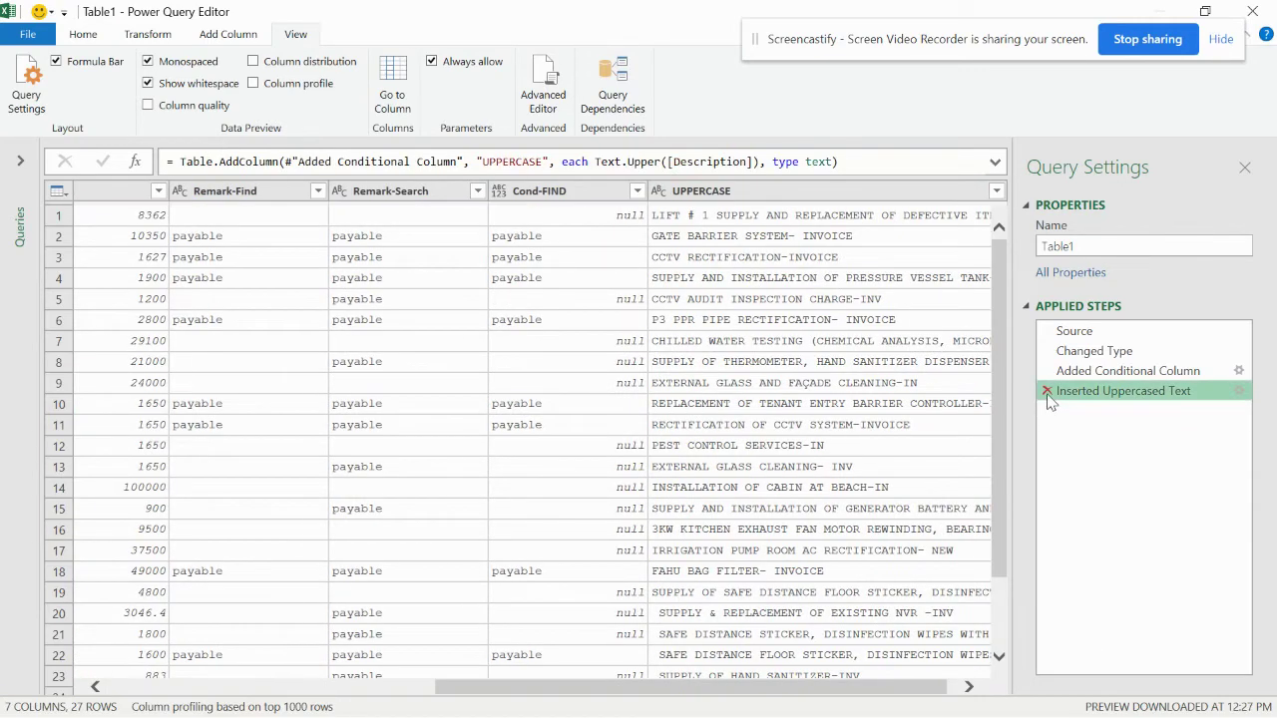
{"action": "left_click", "coordinate": [1047, 391]}
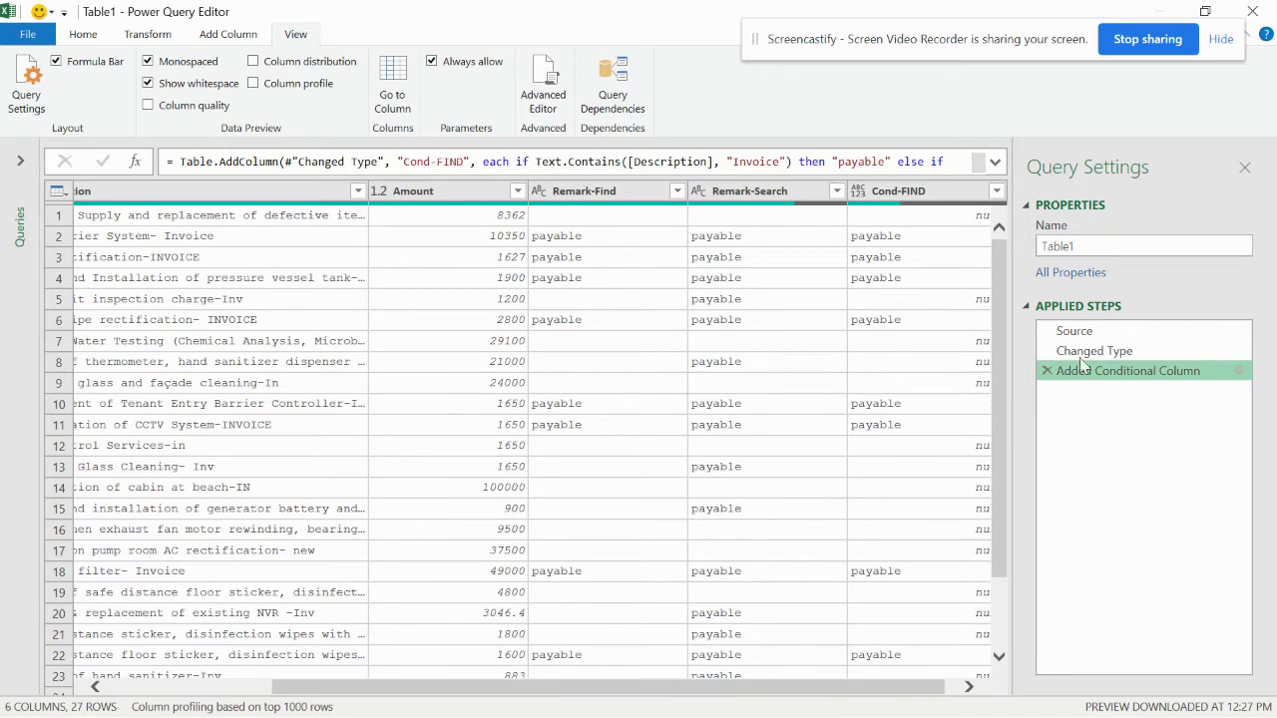
Copy the Cond-FIND column's full condition from the Advanced Editor, from the first if through else null.
{"action": "left_click", "coordinate": [543, 88]}
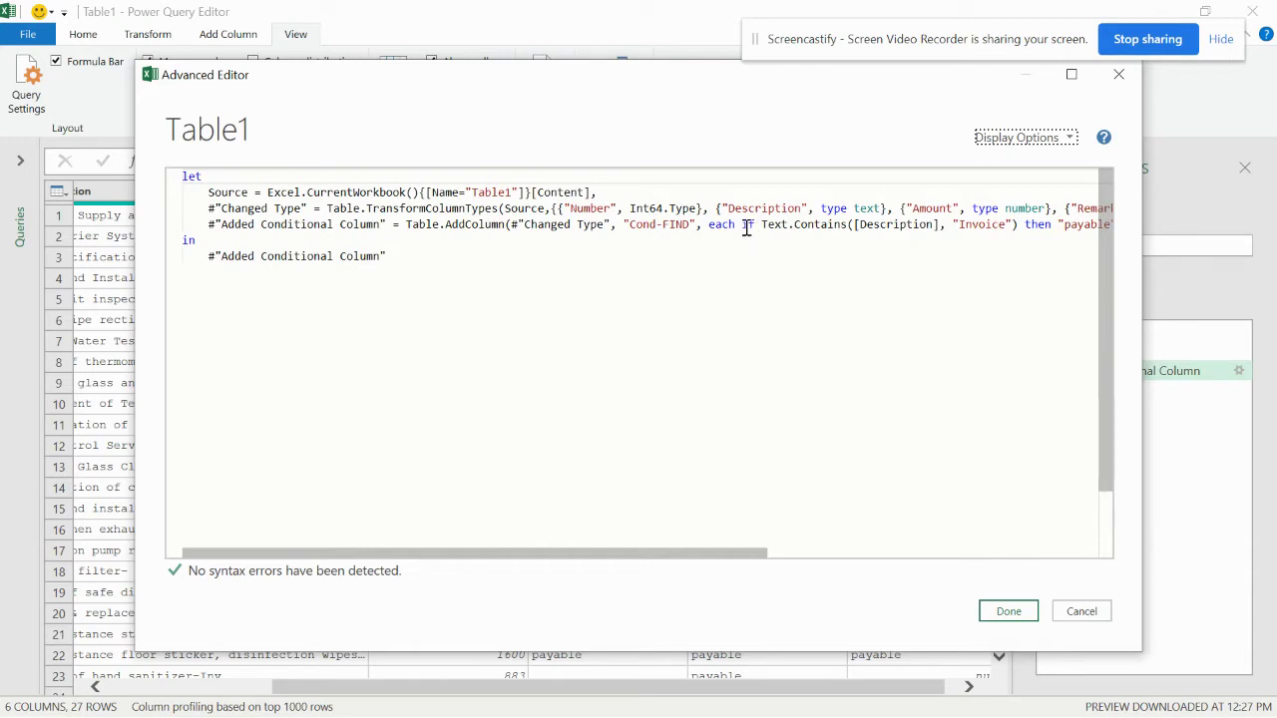
{"action": "left_click_drag", "start_coordinate": [747, 224], "coordinate": [1074, 239]}
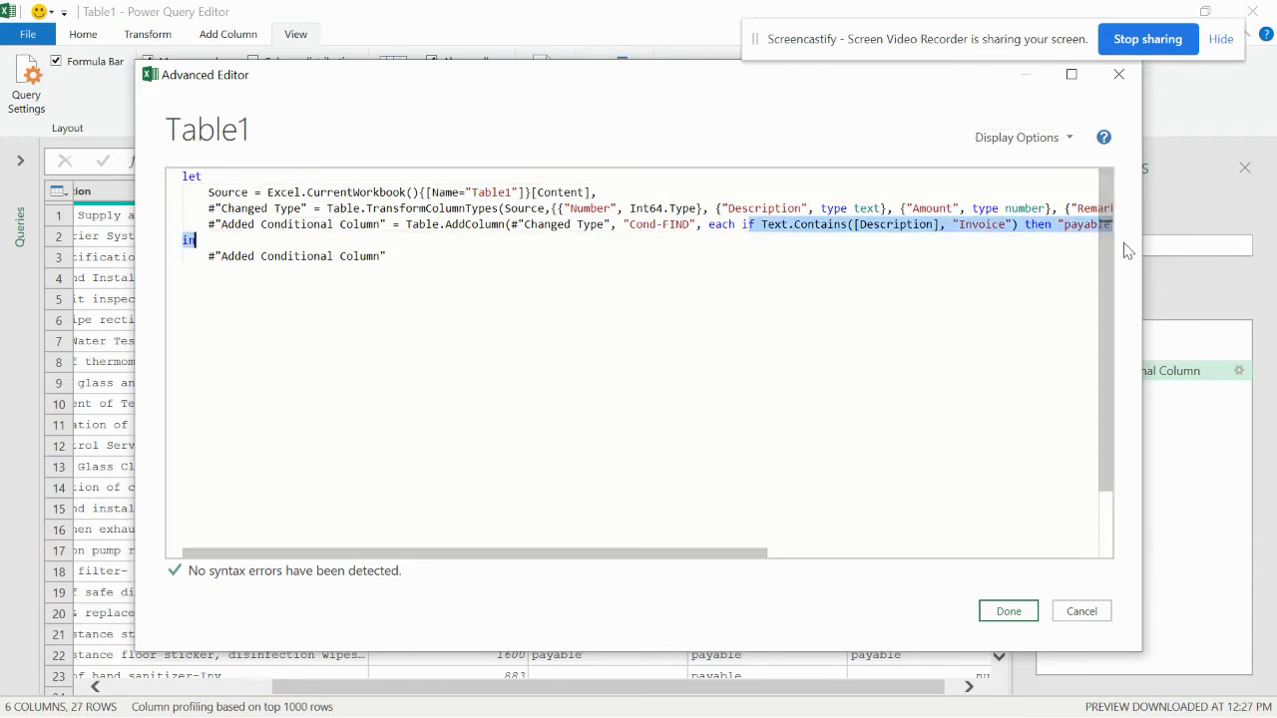
{"action": "left_click_drag", "start_coordinate": [665, 558], "coordinate": [1047, 559]}
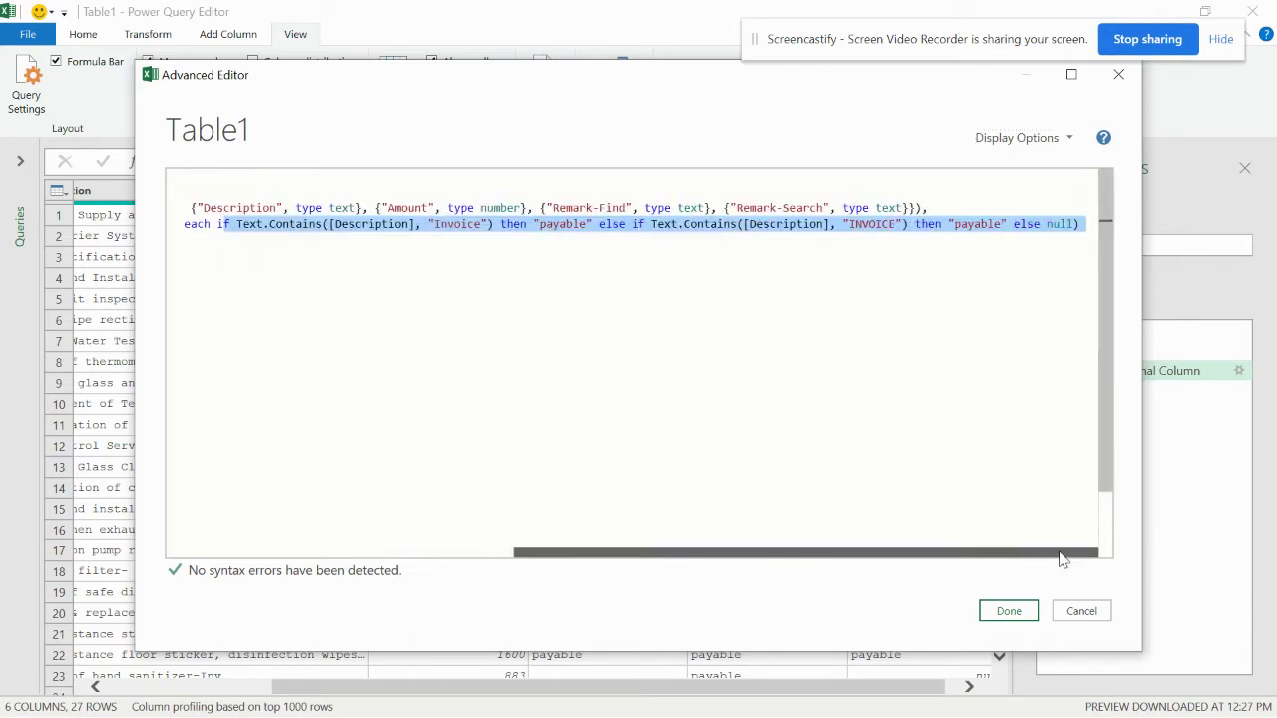
{"action": "left_click_drag", "start_coordinate": [215, 228], "coordinate": [442, 243]}
{"action": "left_click_drag", "start_coordinate": [747, 225], "coordinate": [1075, 222]}
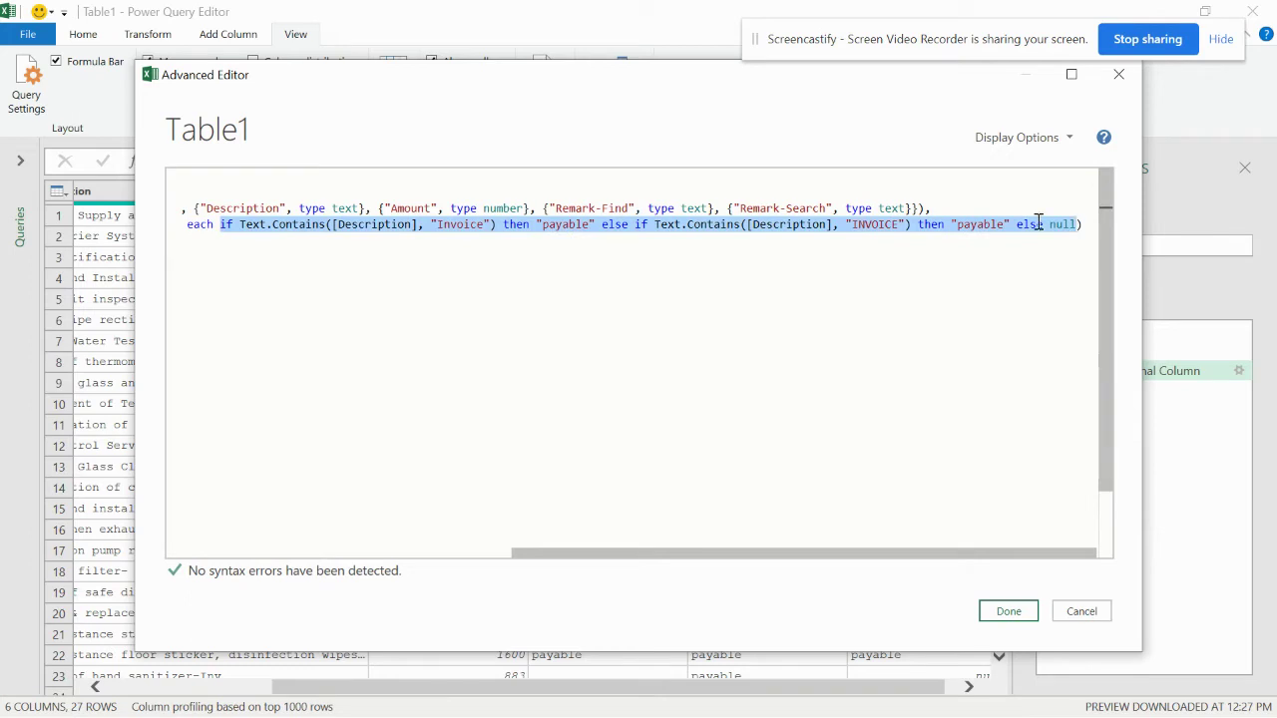
{"action": "right_click", "coordinate": [1056, 231]}
{"action": "left_click", "coordinate": [968, 265]}
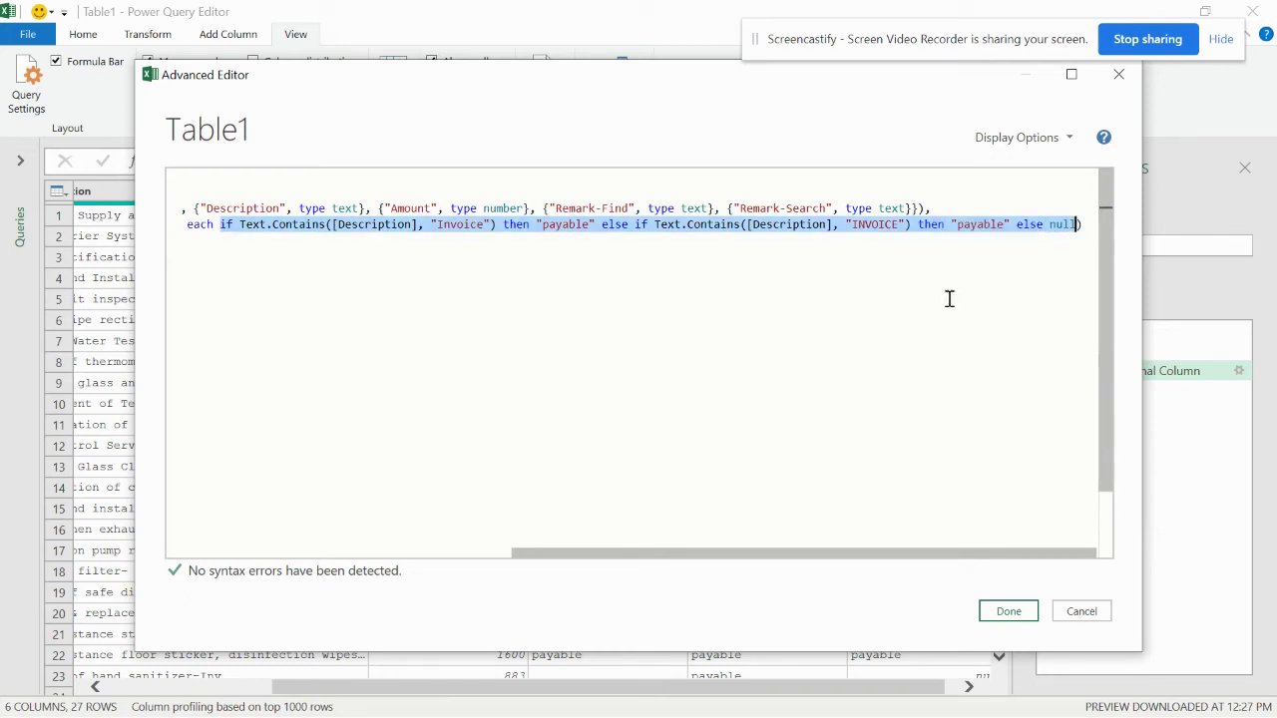
{"action": "left_click", "coordinate": [1033, 621]}
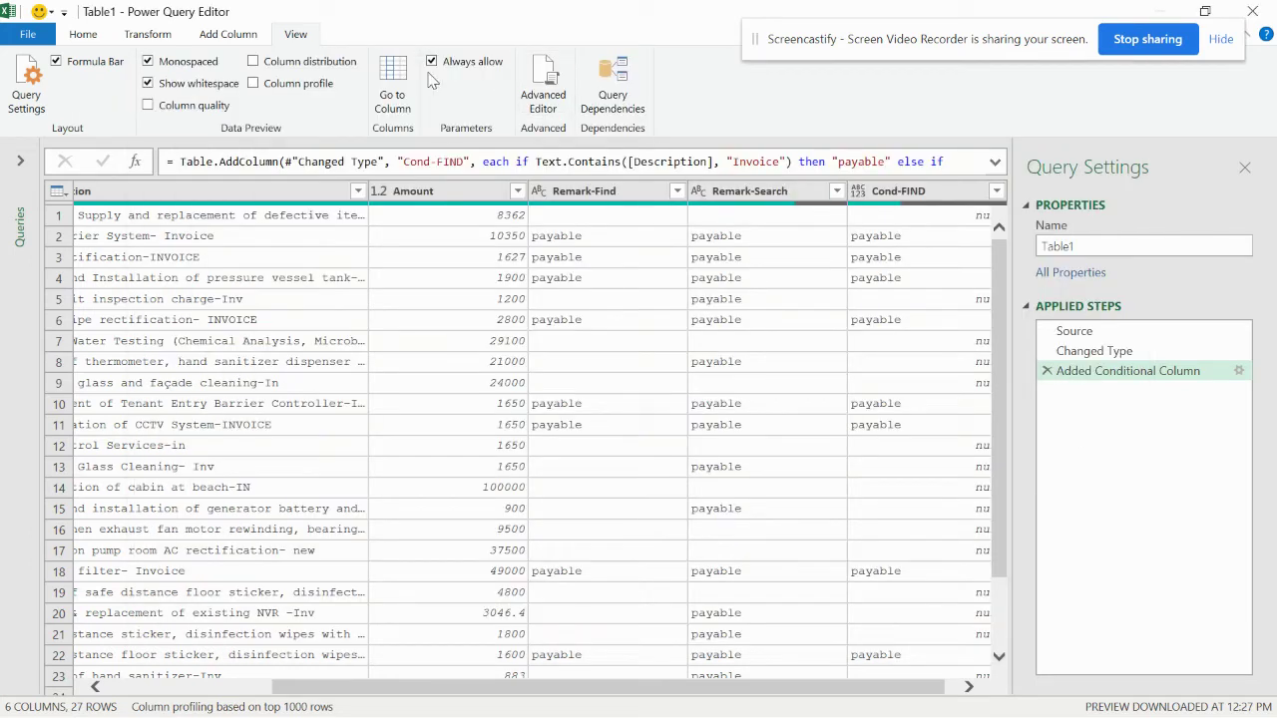
Start a custom column and paste the copied if Text.Contains condition as its formula.
{"action": "left_click", "coordinate": [228, 36]}
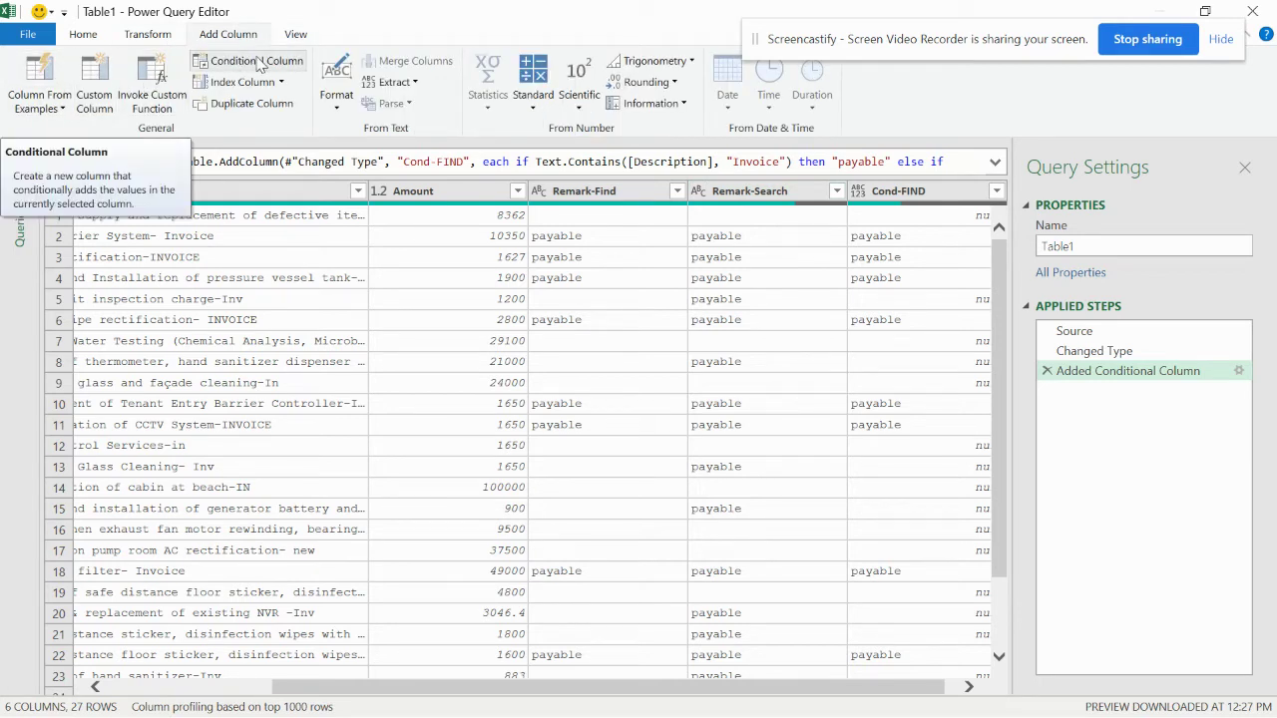
{"action": "left_click", "coordinate": [95, 87]}
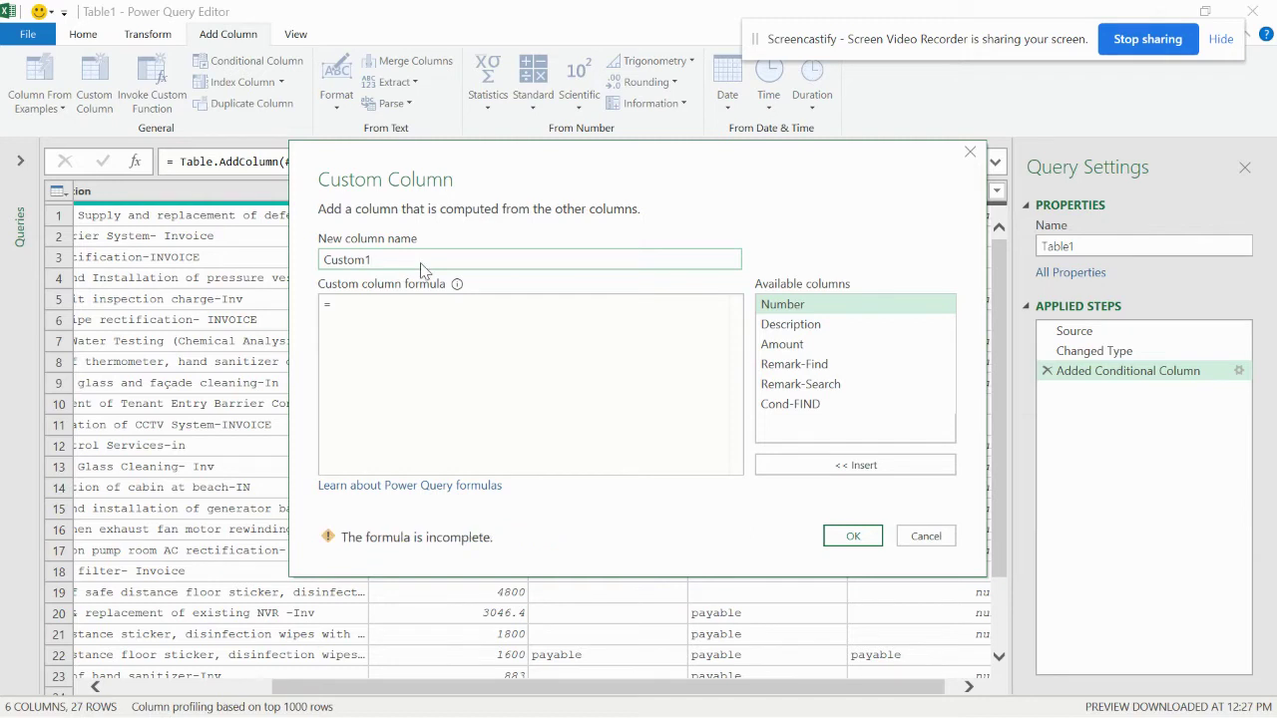
{"action": "left_click", "coordinate": [408, 309]}
{"action": "right_click", "coordinate": [408, 311]}
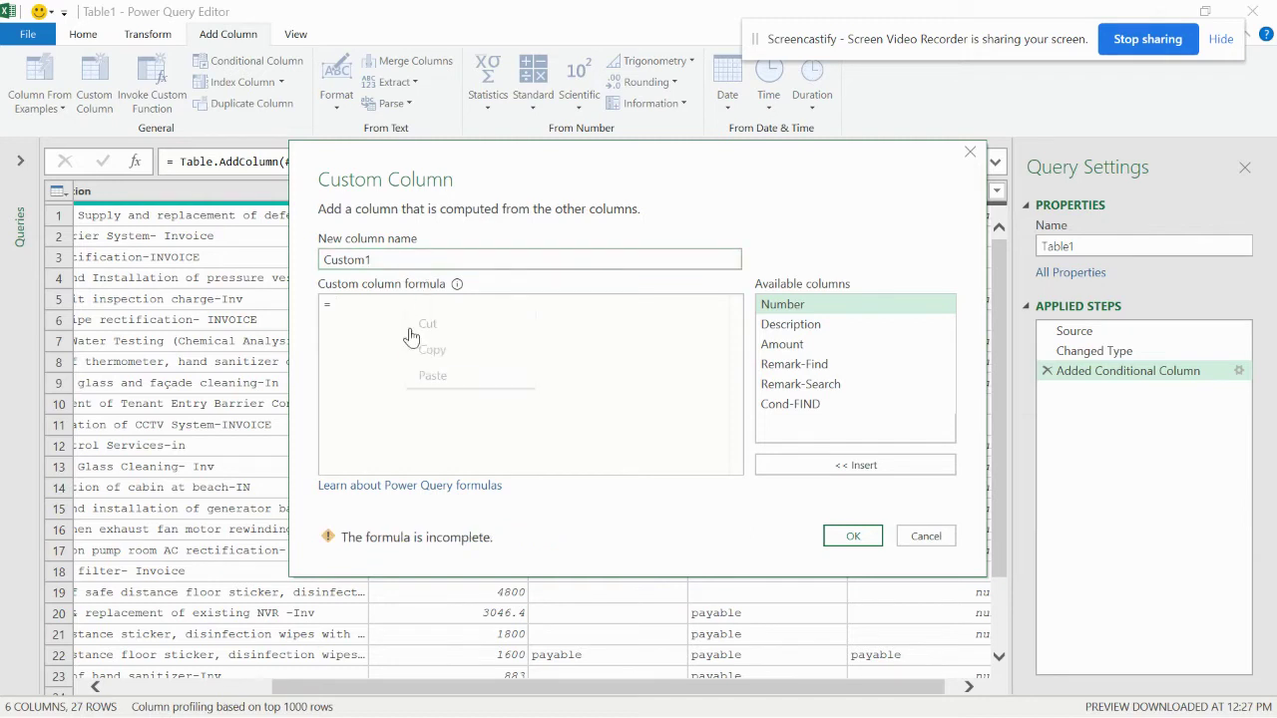
{"action": "left_click", "coordinate": [446, 375]}
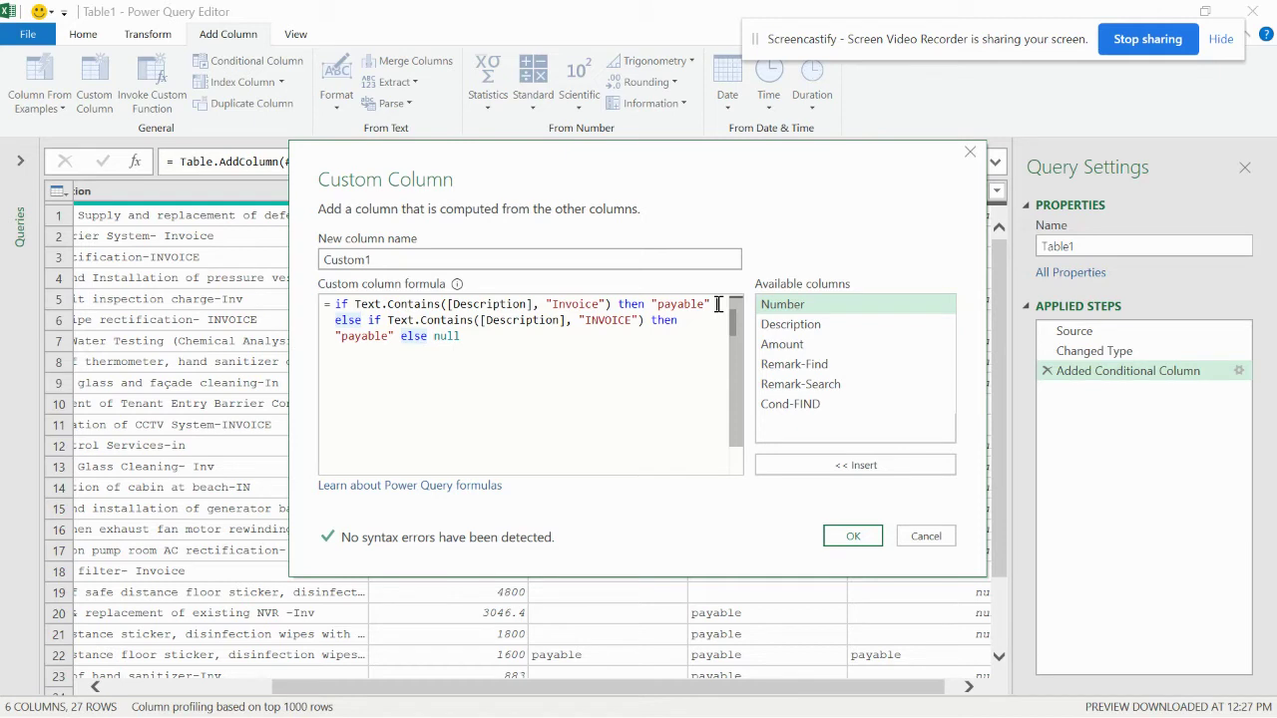
Put the formula's second if clause on a new line and copy the whole formula.
{"action": "key", "text": "Left"}
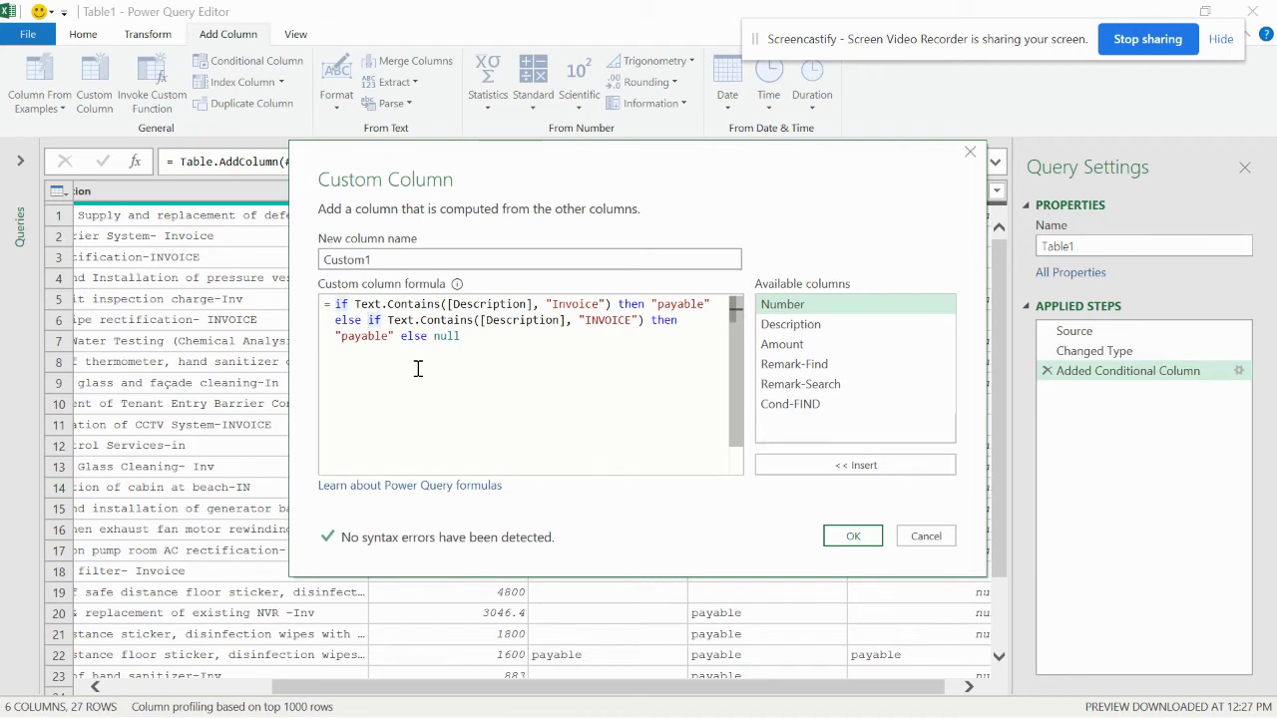
{"action": "key", "text": "Return"}
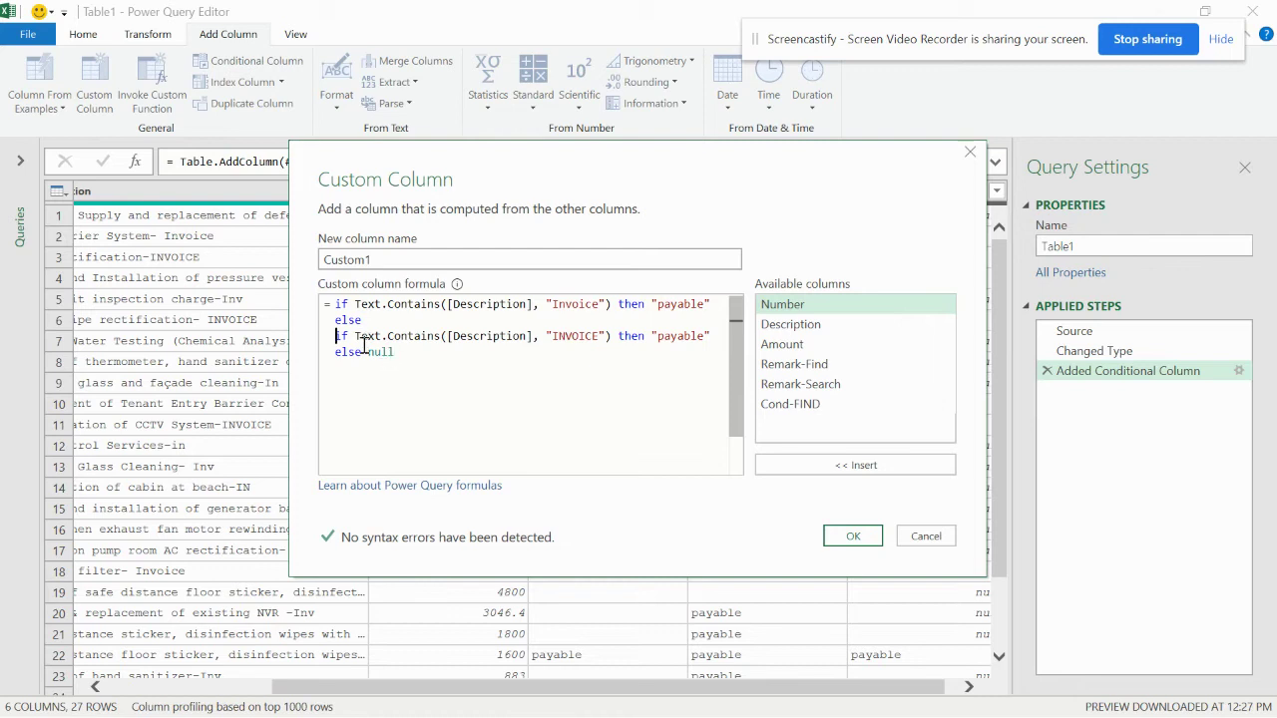
{"action": "key", "text": "ctrl+a"}
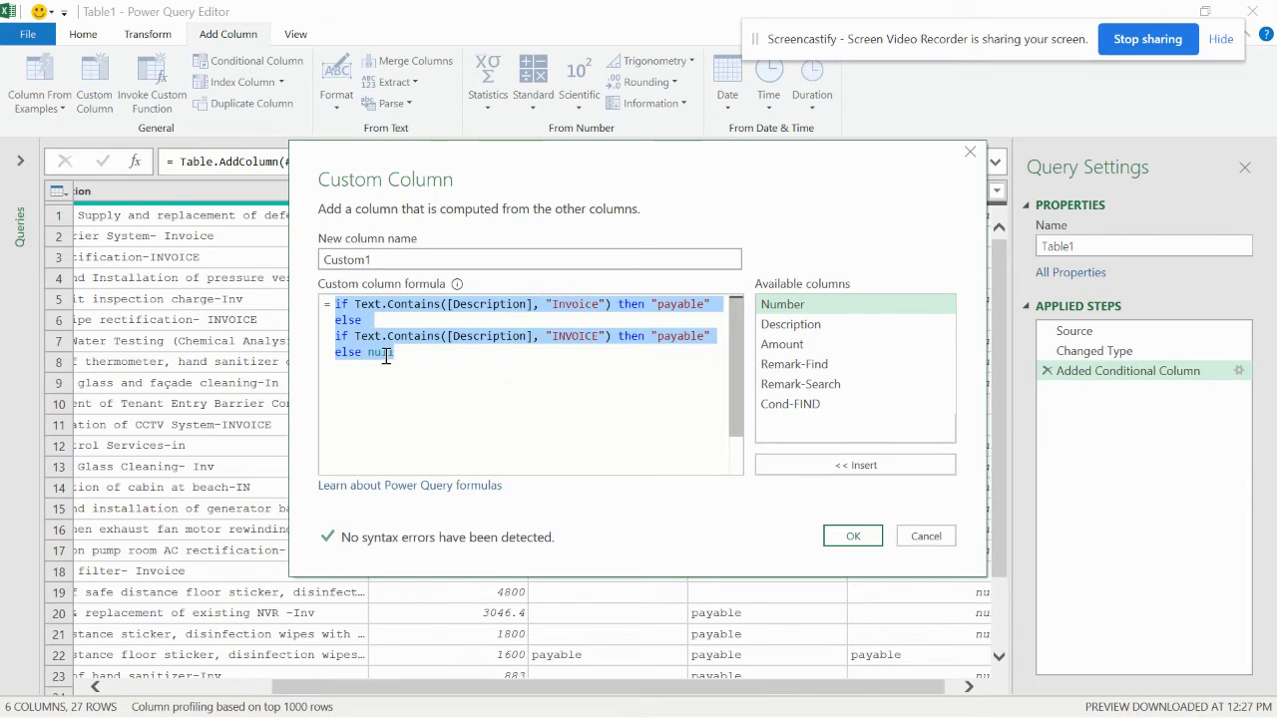
Create the Custom1 column and review its Invoice and INVOICE clauses in the Added Custom step's settings.
{"action": "left_click", "coordinate": [851, 538]}
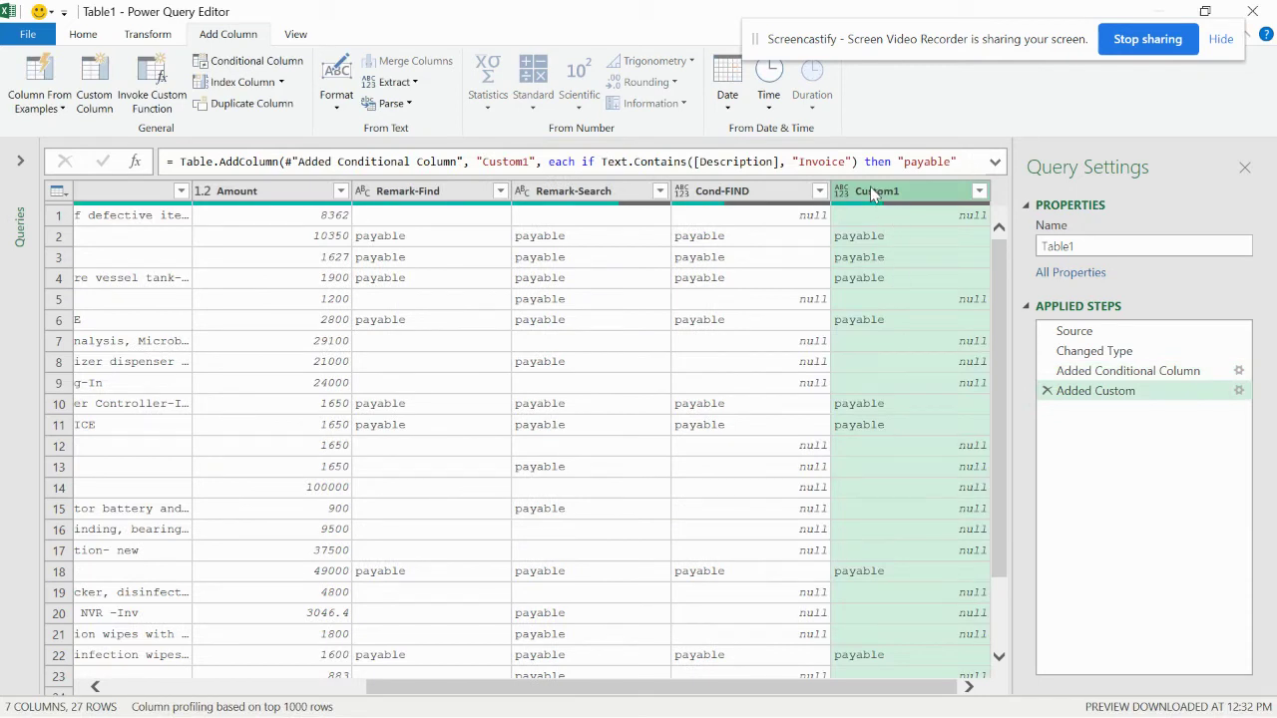
{"action": "left_click", "coordinate": [1239, 391]}
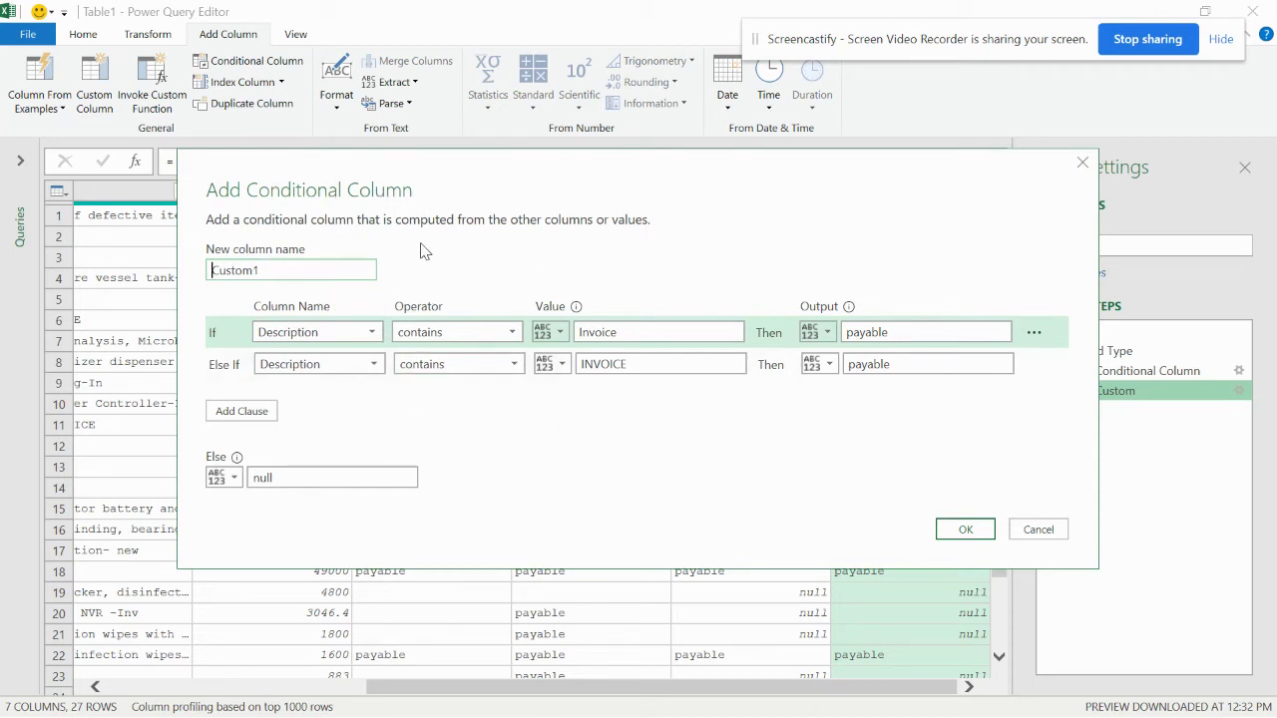
{"action": "left_click", "coordinate": [959, 530]}
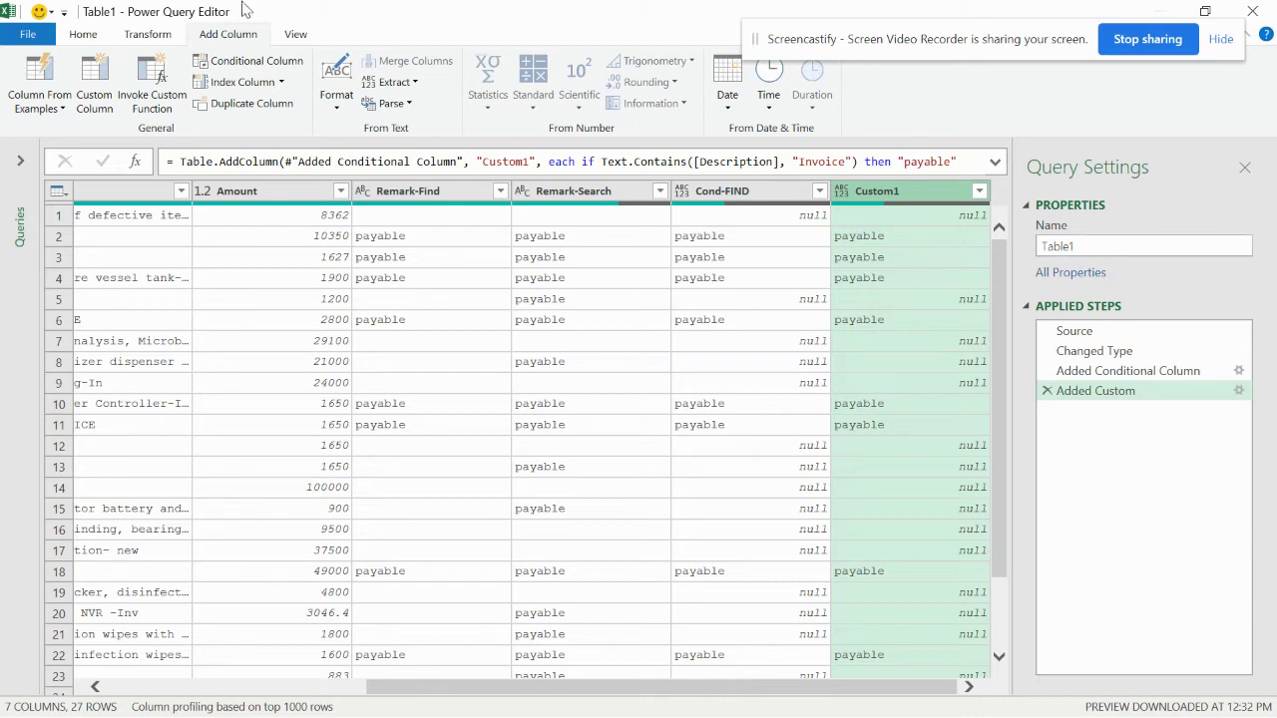
Close the Power Query Editor and load the query with the Custom1 column back to the workbook.
{"action": "left_click", "coordinate": [28, 38]}
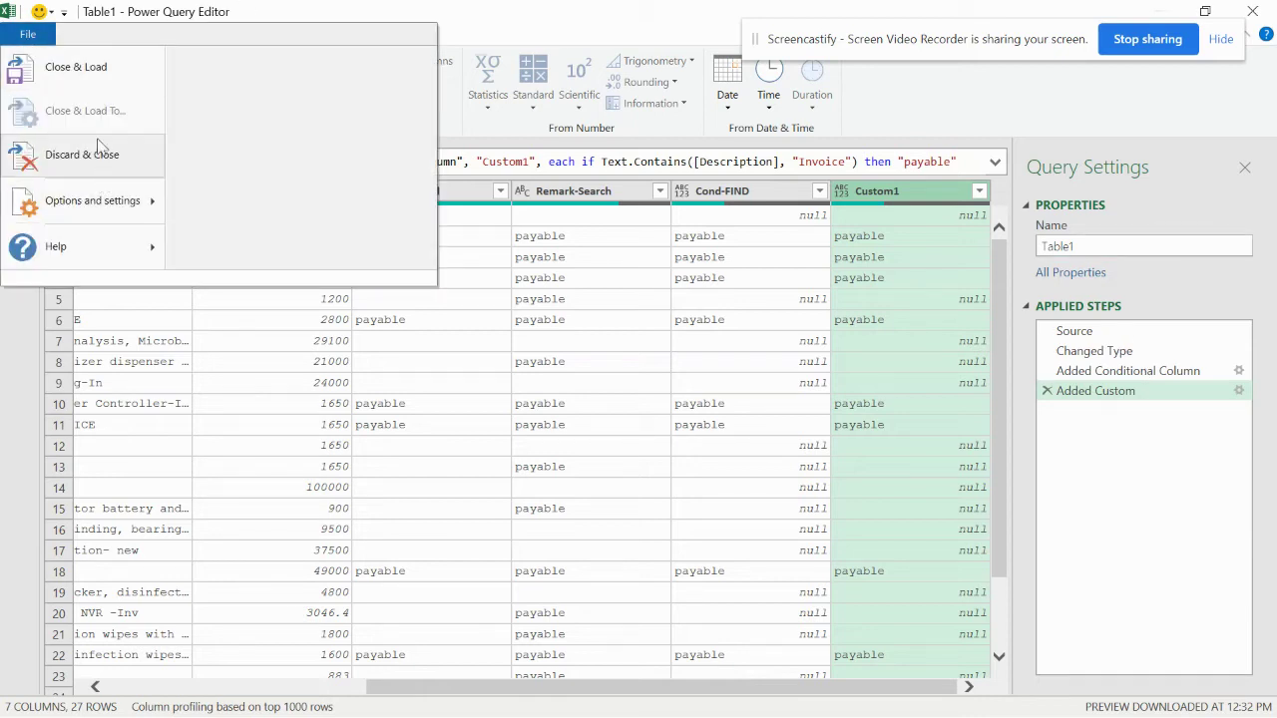
{"action": "left_click", "coordinate": [79, 70]}
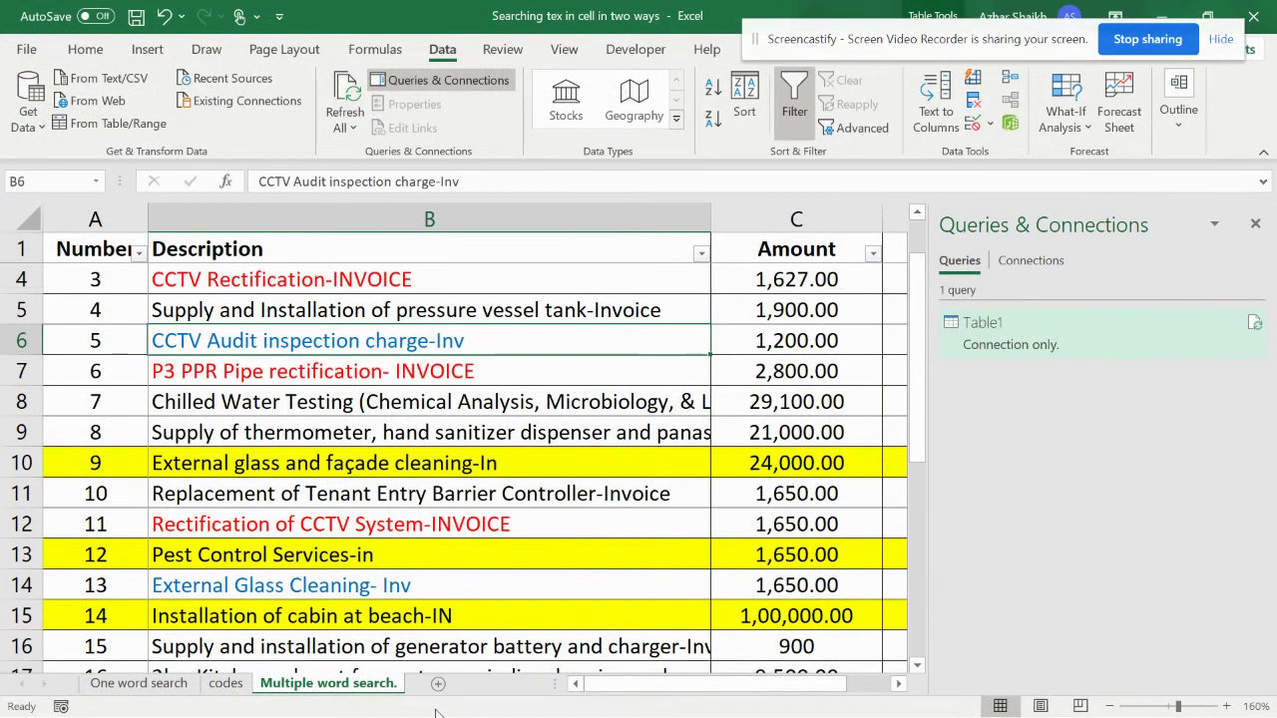
Paste the copied Invoice and INVOICE condition formula into the codes sheet starting at A7.
{"action": "left_click", "coordinate": [237, 686]}
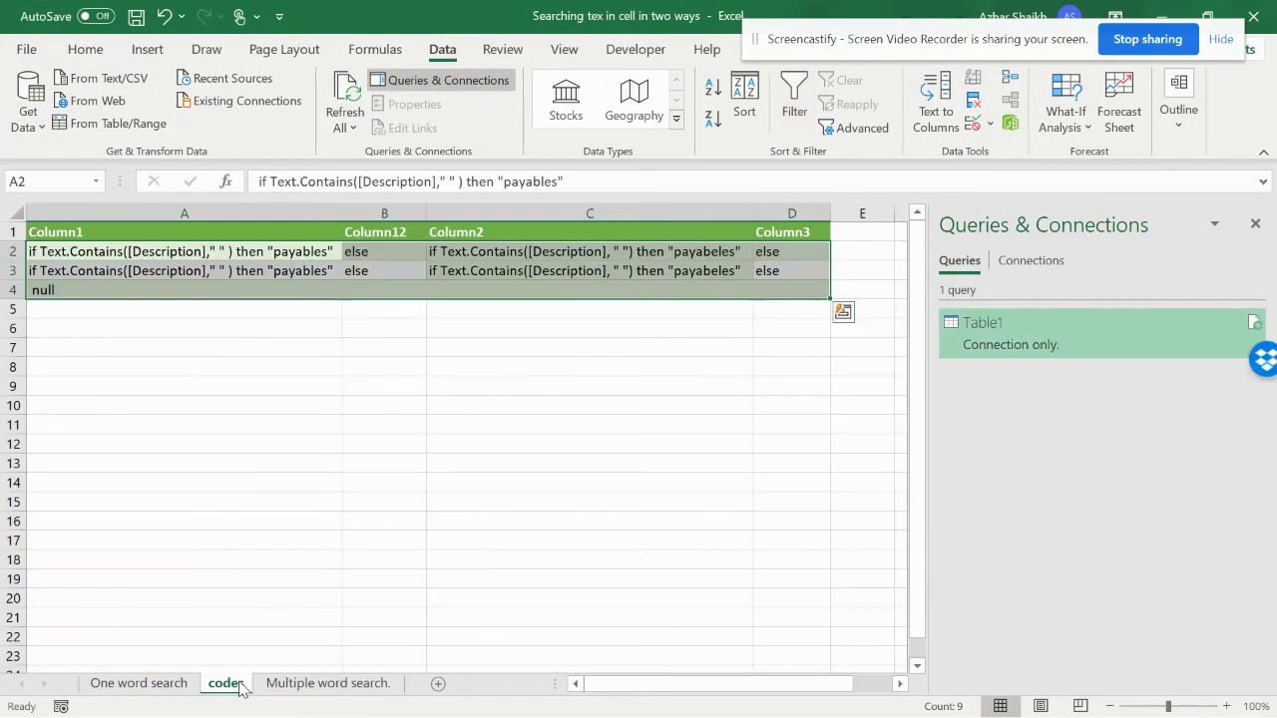
{"action": "left_click", "coordinate": [154, 350]}
{"action": "right_click", "coordinate": [154, 349]}
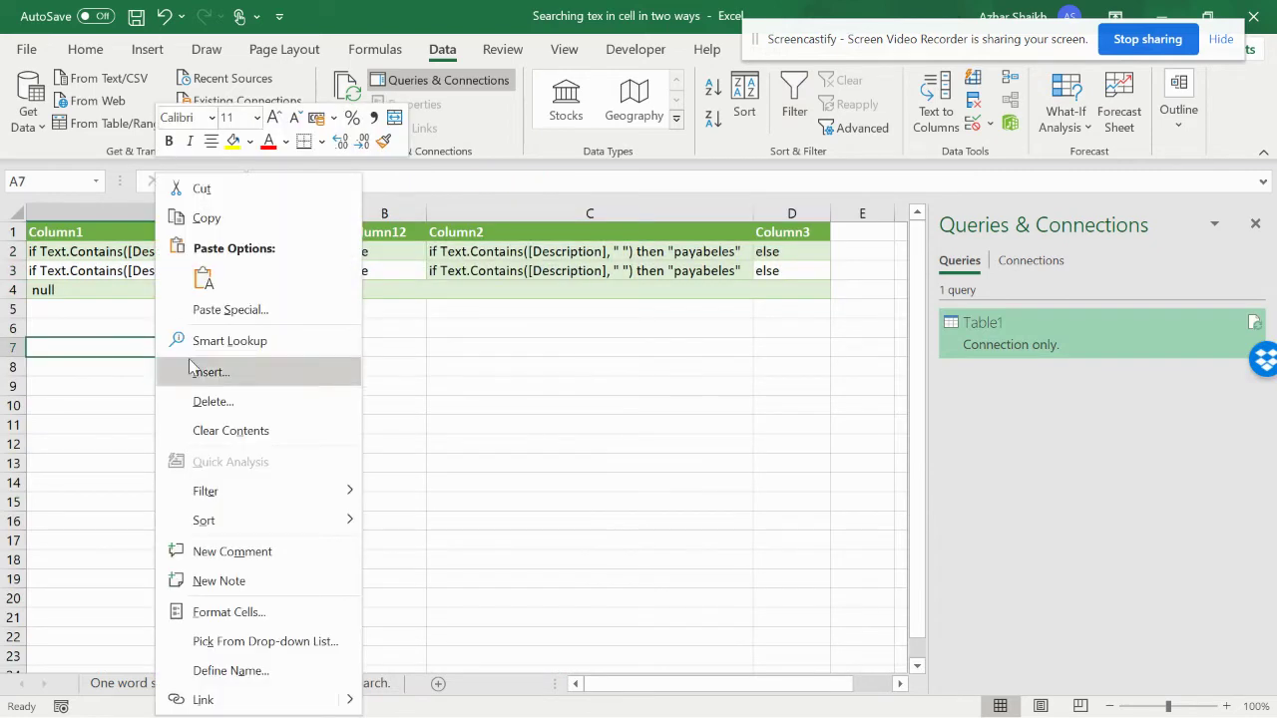
{"action": "left_click", "coordinate": [198, 281]}
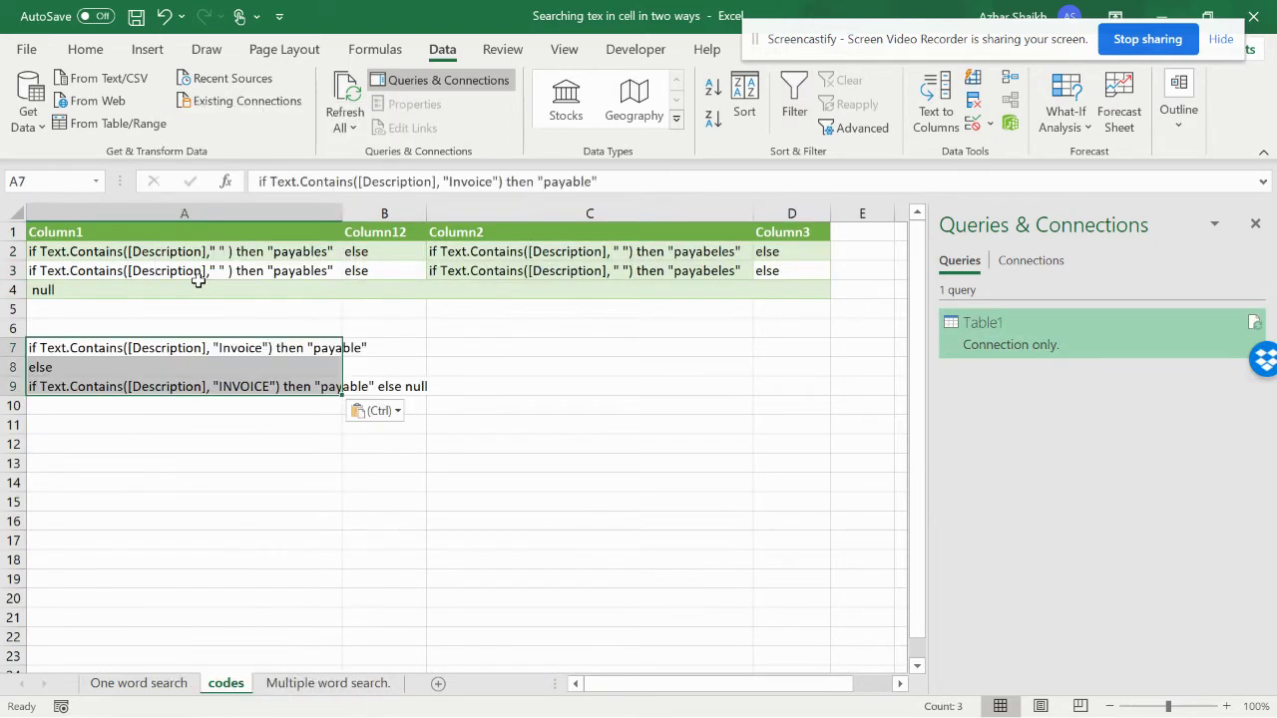
Move the pasted else from A8 to B7 and the INVOICE clause from A9 to C7.
{"action": "left_click", "coordinate": [243, 344]}
{"action": "left_click", "coordinate": [61, 367]}
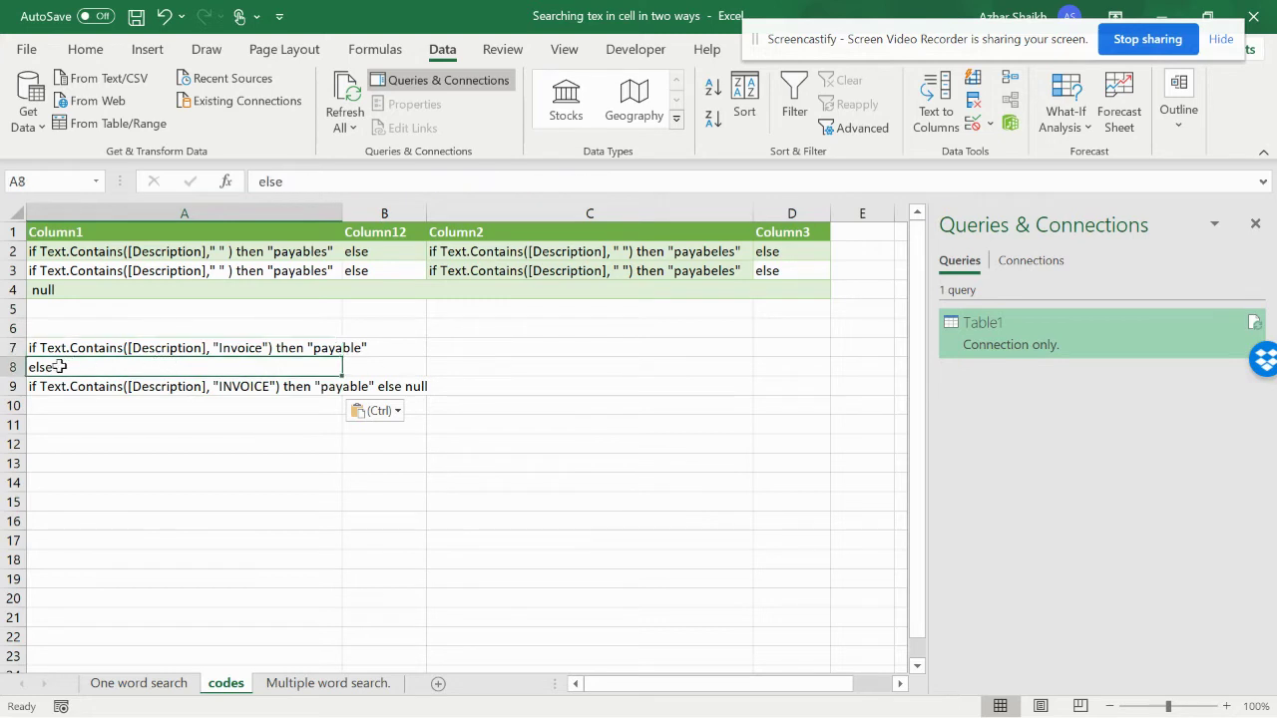
{"action": "mouse_move", "coordinate": [350, 367]}
{"action": "left_mouse_down"}
{"action": "mouse_move", "coordinate": [339, 365]}
{"action": "mouse_move", "coordinate": [351, 349]}
{"action": "left_mouse_up"}
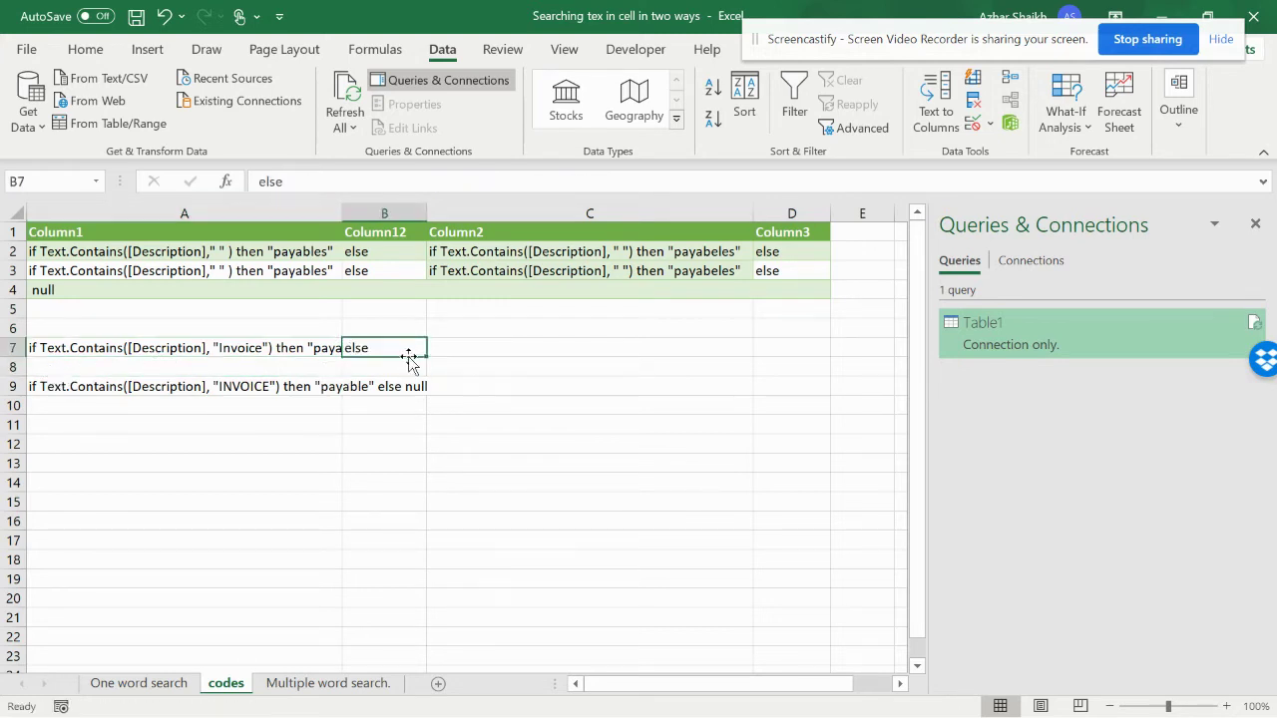
{"action": "left_click", "coordinate": [122, 392]}
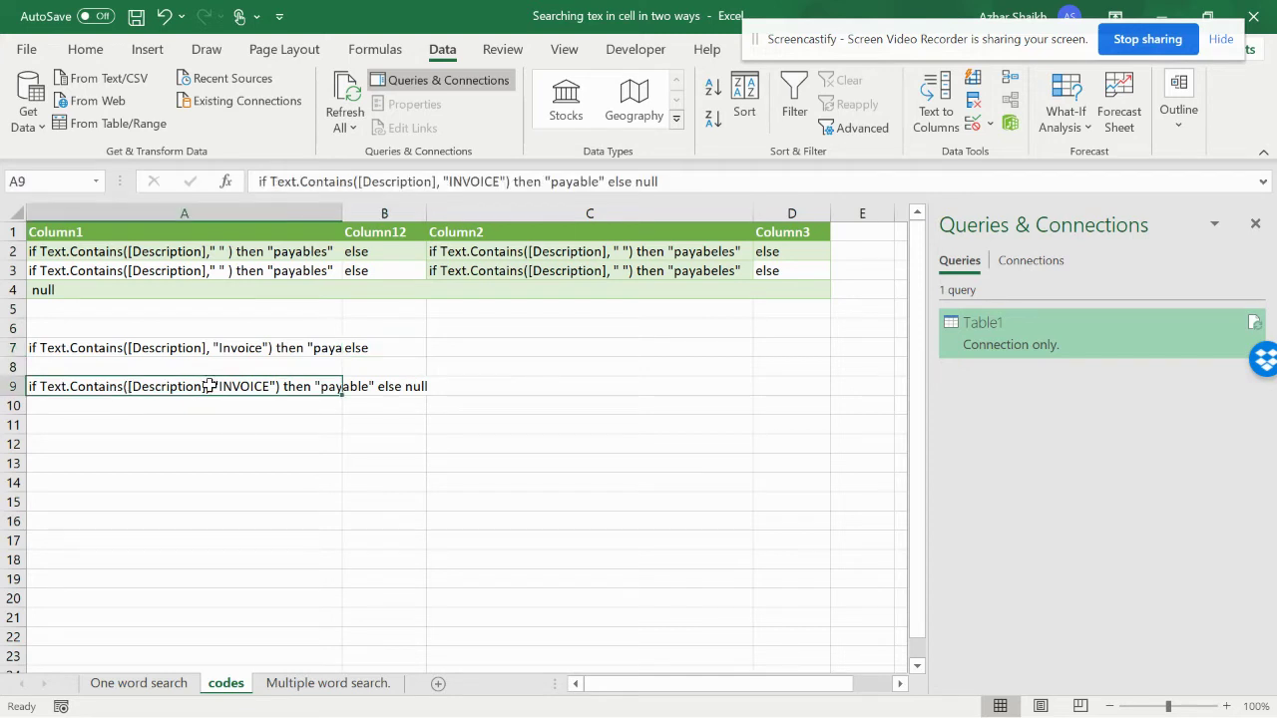
{"action": "left_click_drag", "start_coordinate": [210, 384], "coordinate": [509, 353]}
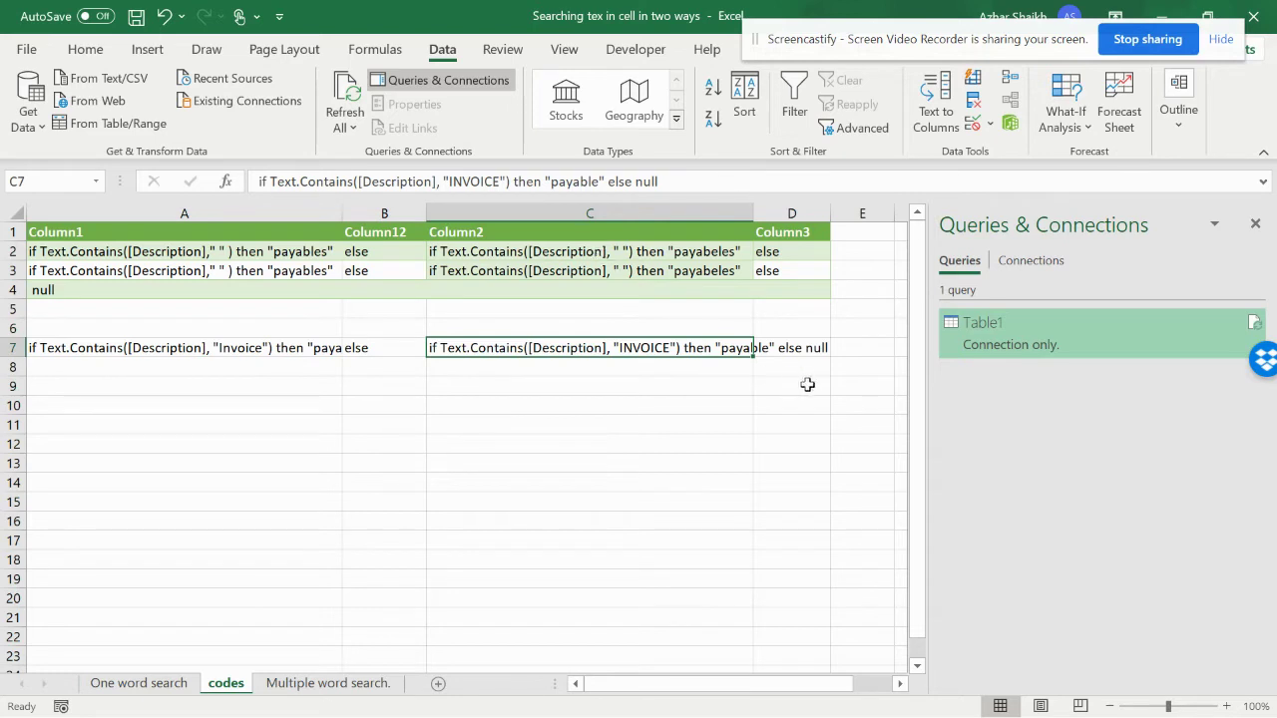
Cut the trailing else null off the INVOICE clause in C7 and place it in D7.
{"action": "left_click", "coordinate": [806, 353]}
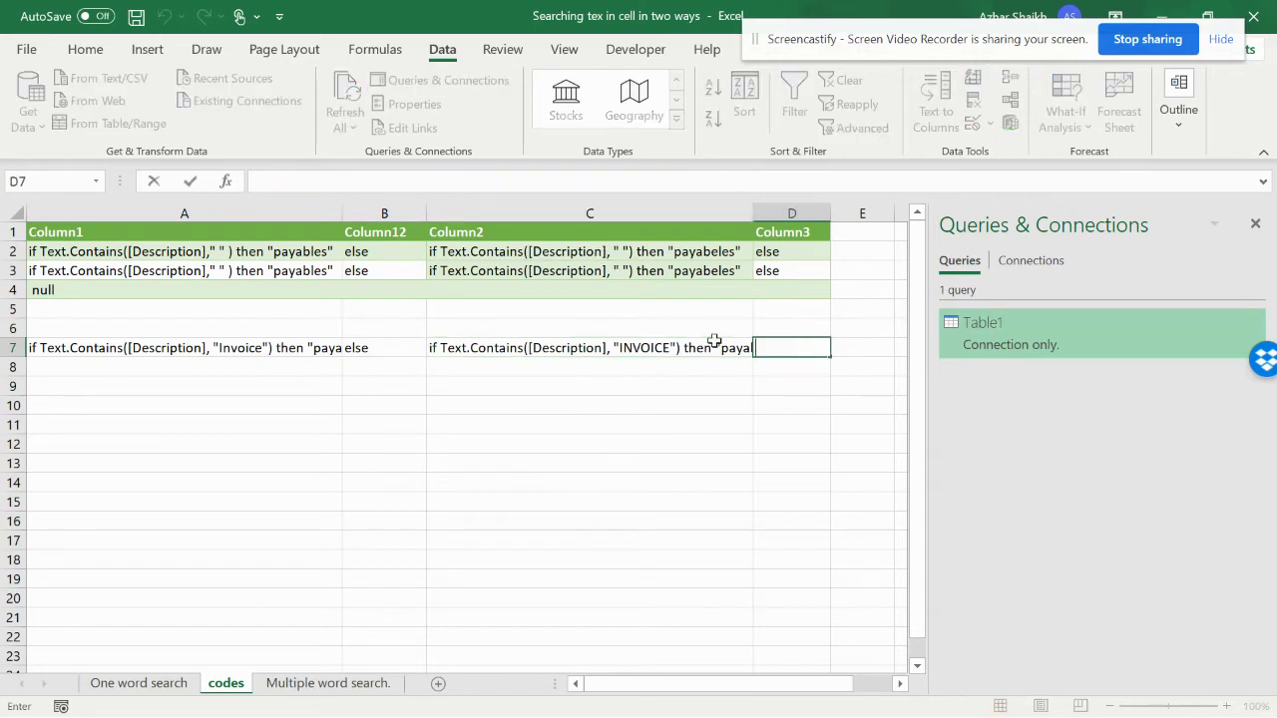
{"action": "left_click", "coordinate": [522, 345]}
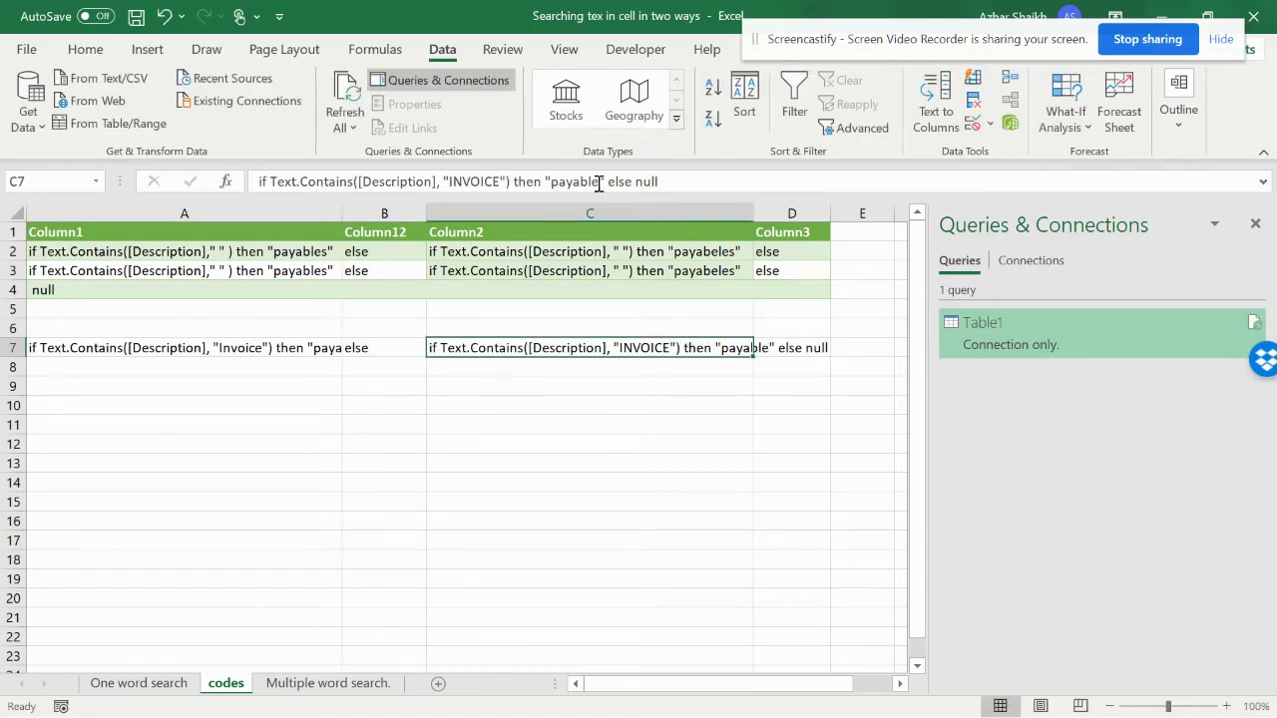
{"action": "left_click_drag", "start_coordinate": [608, 181], "coordinate": [678, 181]}
{"action": "key", "text": "ctrl+c"}
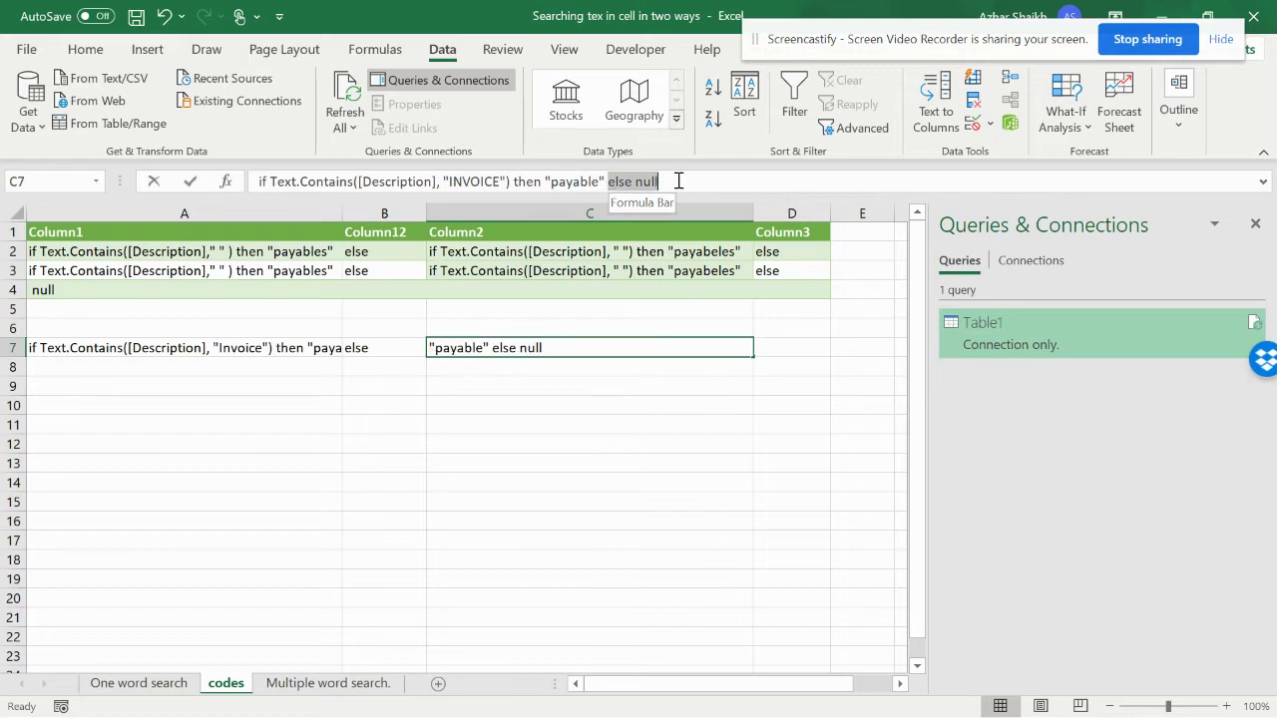
{"action": "left_click", "coordinate": [789, 327]}
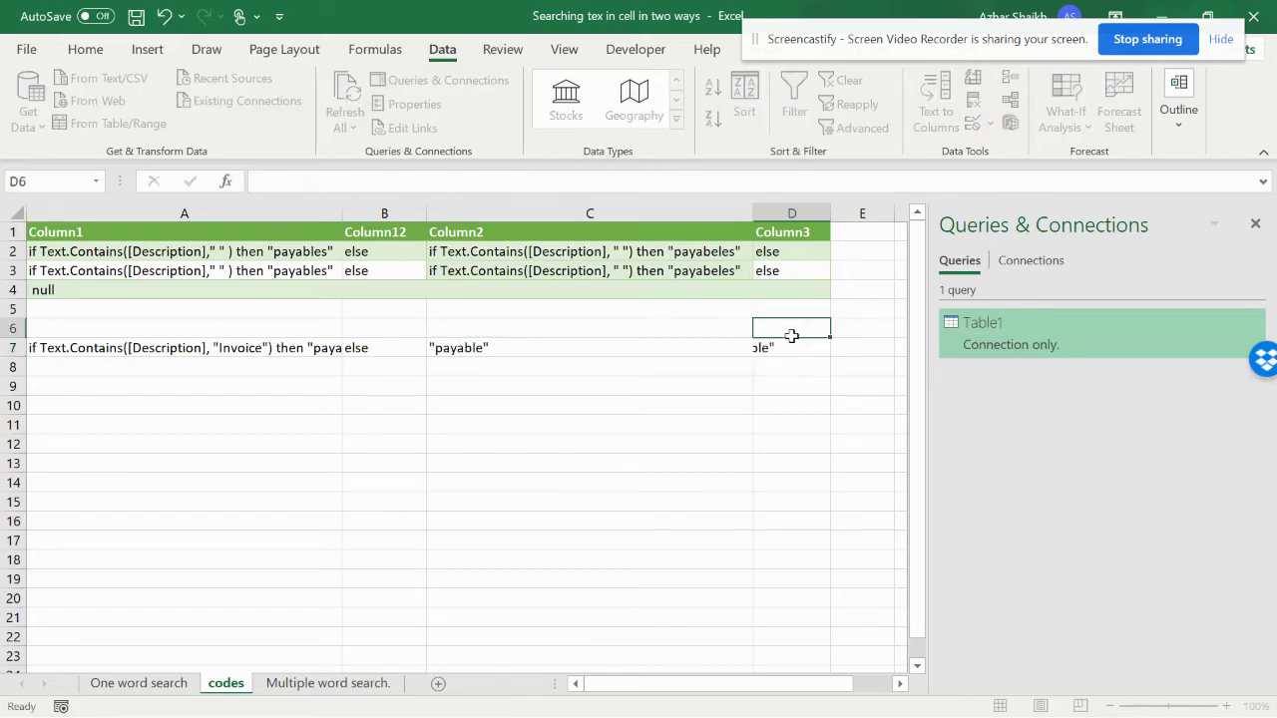
{"action": "left_click", "coordinate": [804, 349]}
{"action": "key", "text": "ctrl+v"}
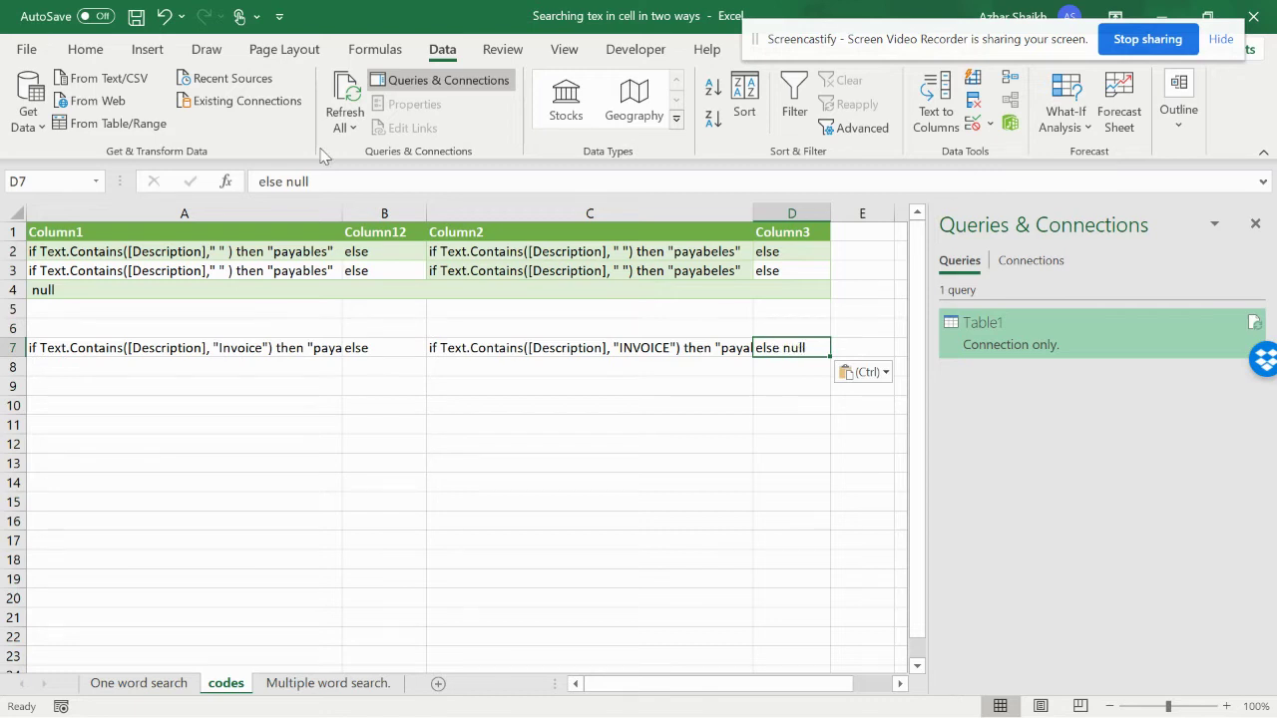
Remove null from D7 so the cell holds only else.
{"action": "left_click_drag", "start_coordinate": [284, 181], "coordinate": [348, 178]}
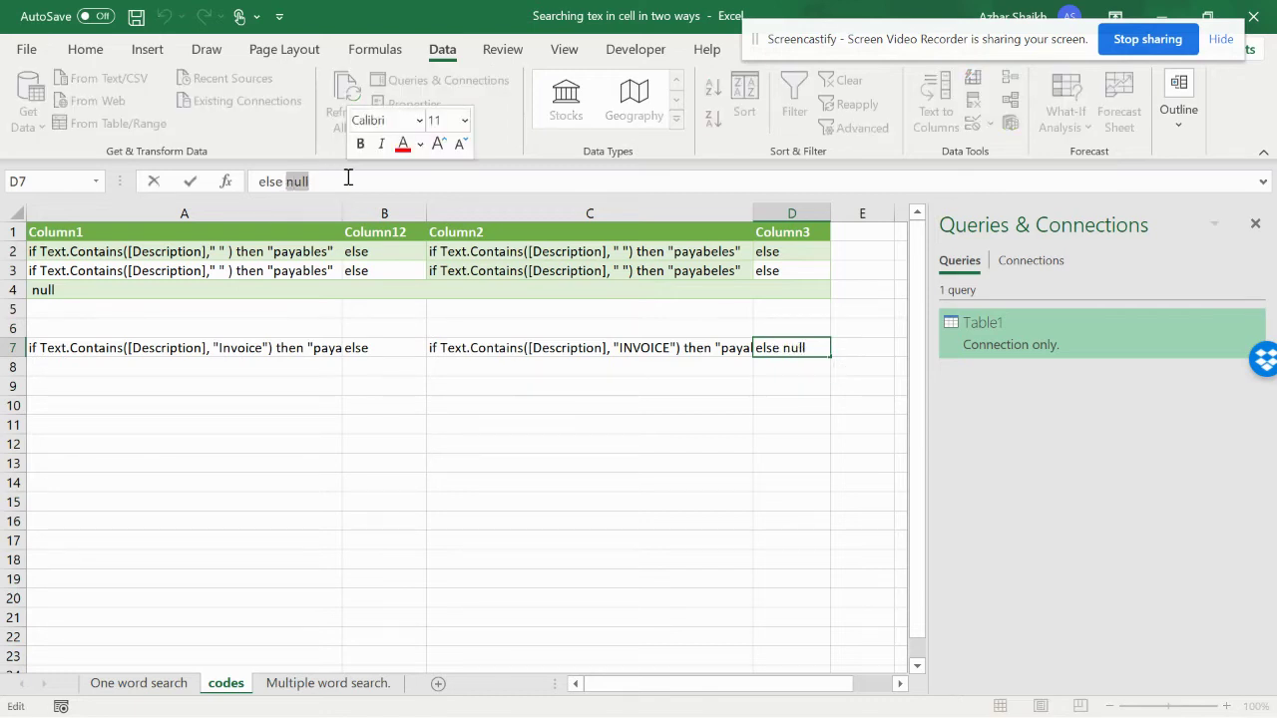
{"action": "key", "text": "BackSpace"}
{"action": "left_click", "coordinate": [233, 423]}
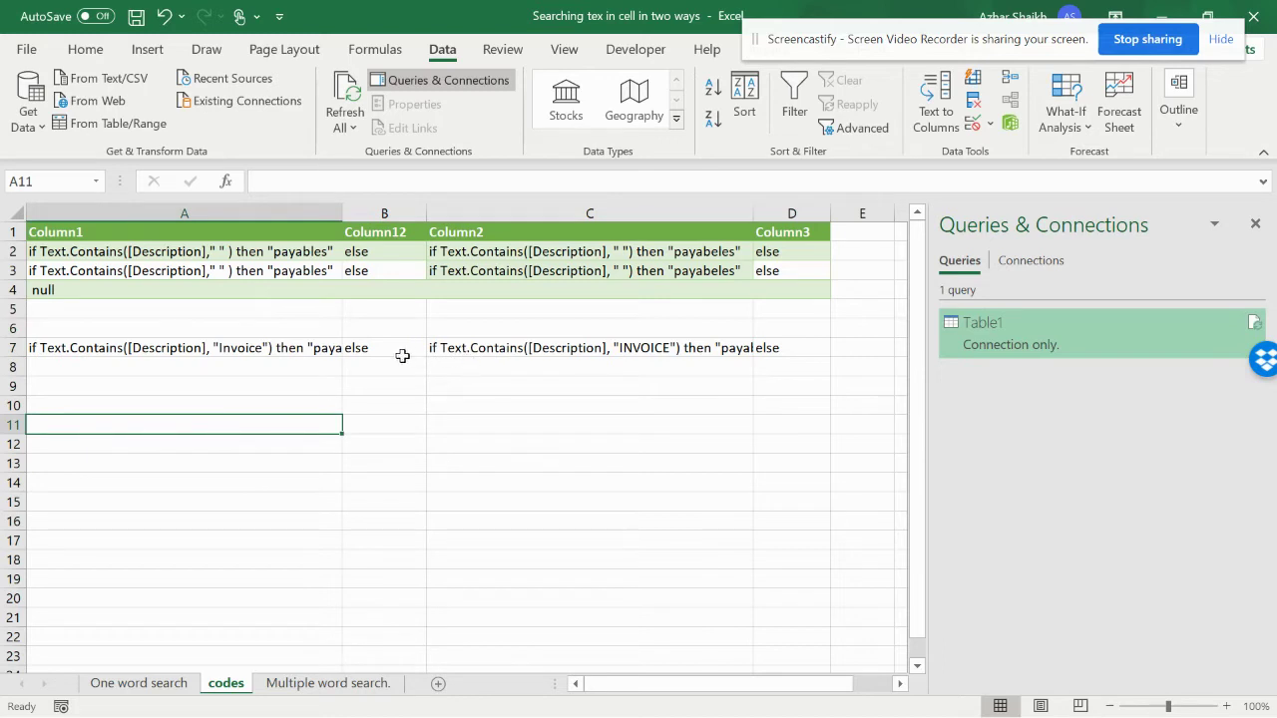
Enter null in A8 beneath the Invoice clause, matching the layout of the table above.
{"action": "left_click", "coordinate": [269, 355]}
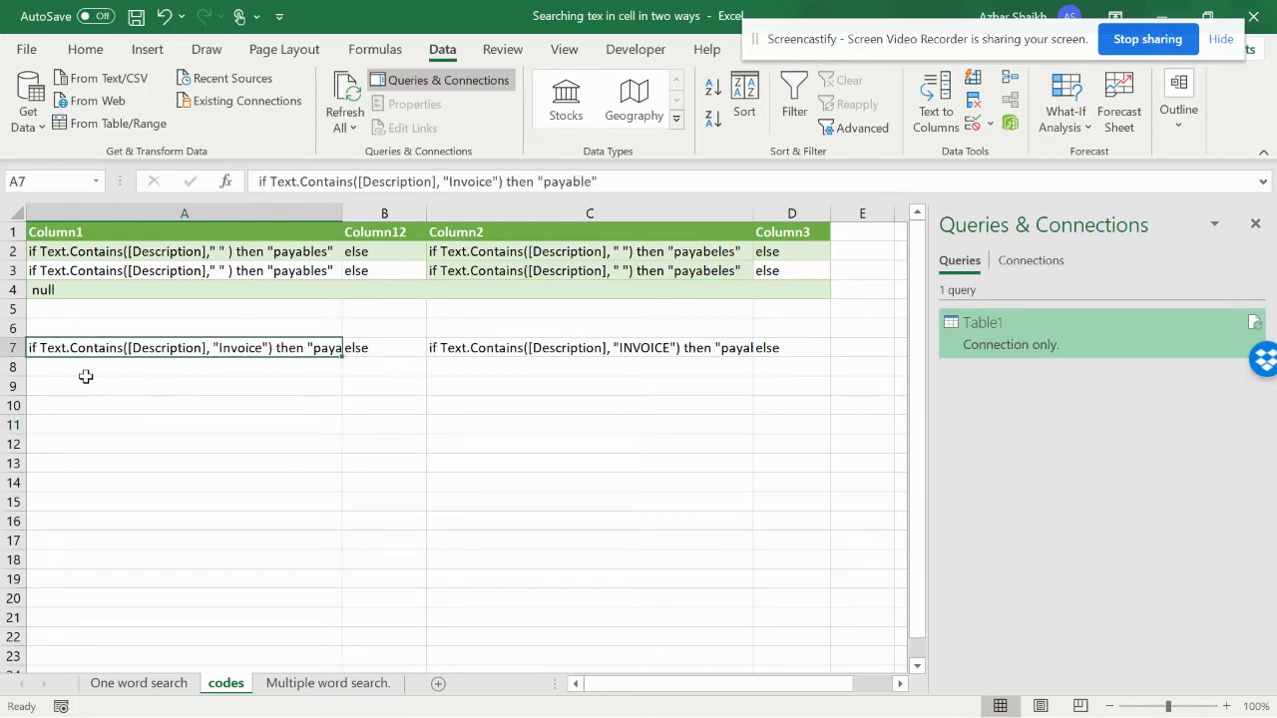
{"action": "left_click", "coordinate": [62, 293]}
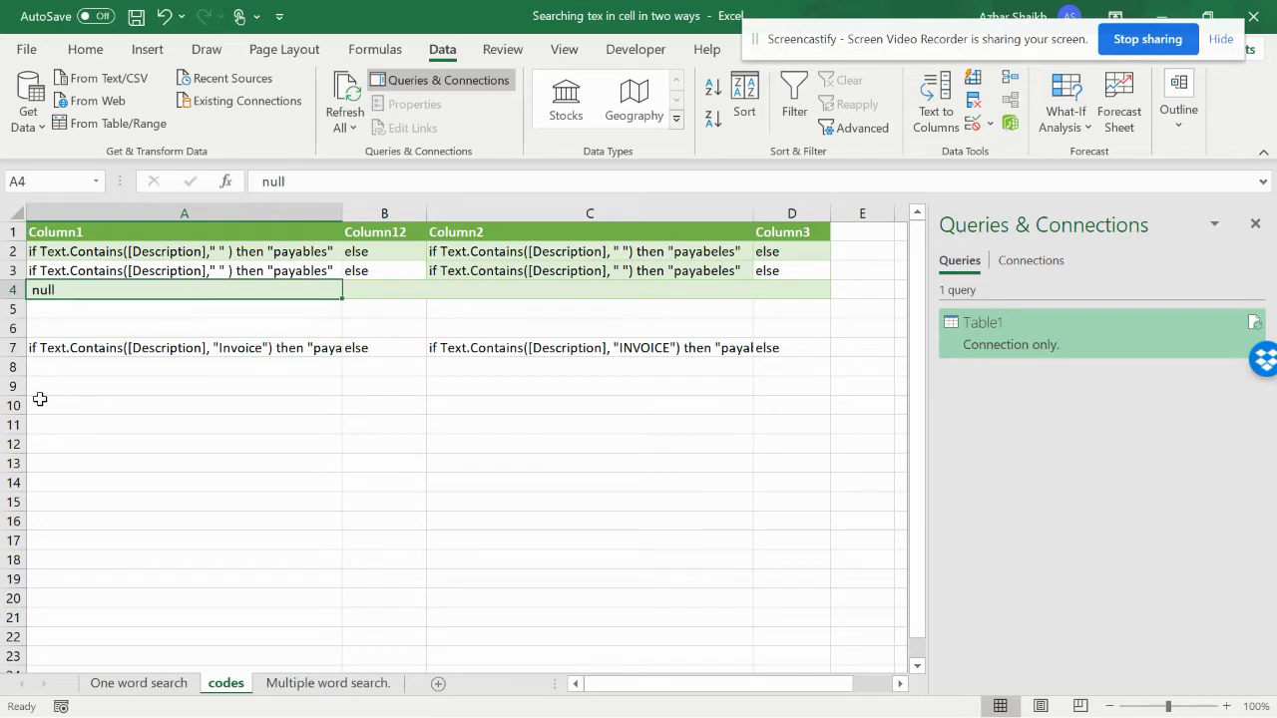
{"action": "double_click", "coordinate": [46, 367]}
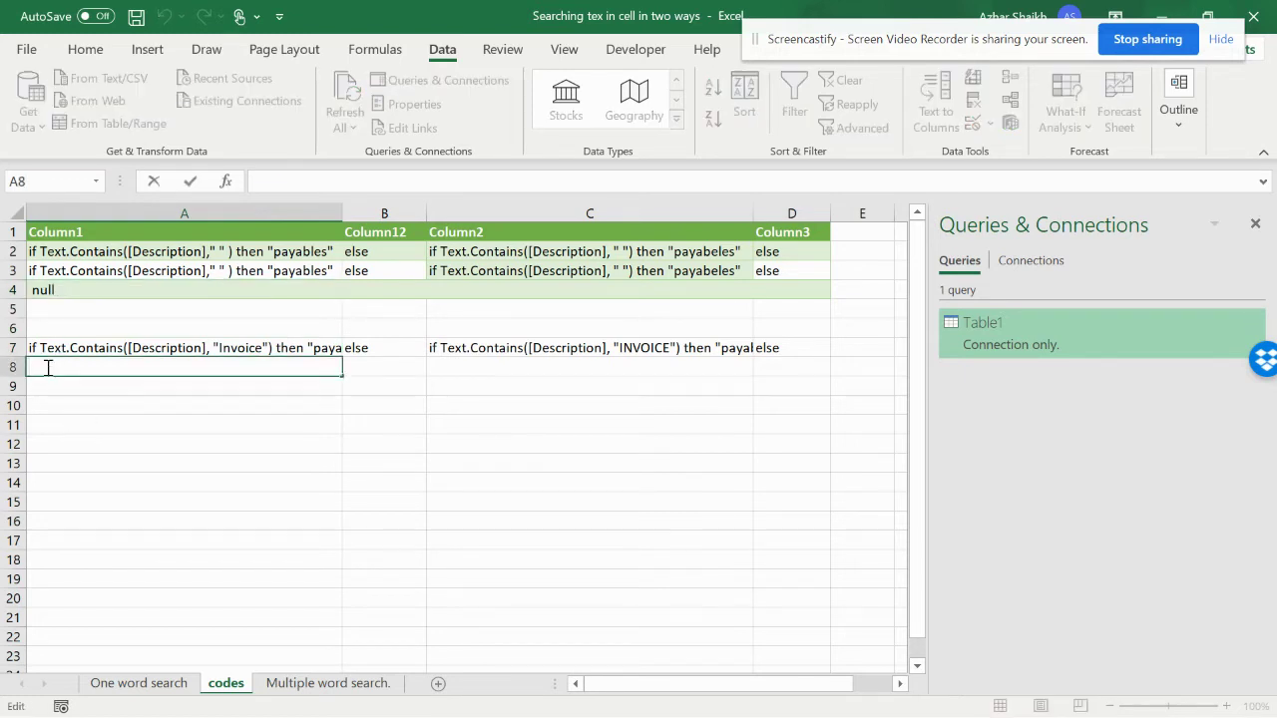
{"action": "type", "text": "NU"}
{"action": "left_click", "coordinate": [66, 459]}
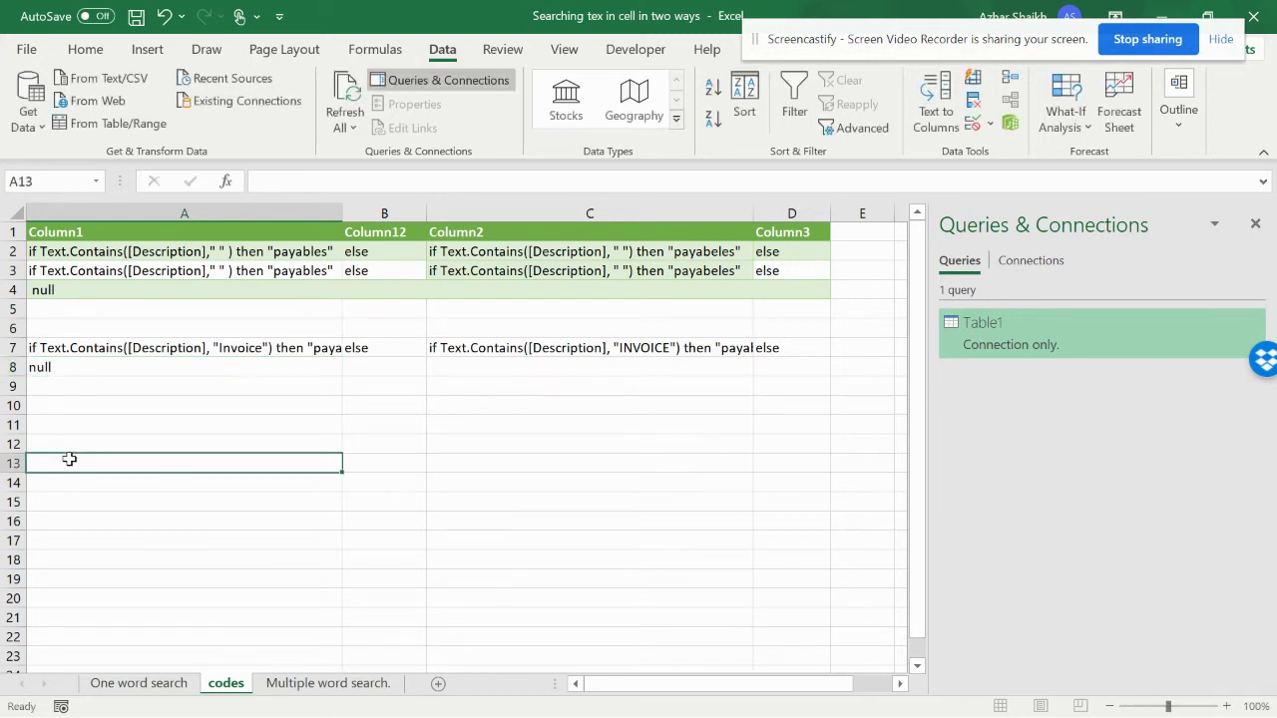
Move null to A9 and fill the row 7 clauses in columns A to C down into row 8.
{"action": "left_click", "coordinate": [40, 365]}
{"action": "mouse_move", "coordinate": [67, 379]}
{"action": "left_mouse_down"}
{"action": "mouse_move", "coordinate": [78, 399]}
{"action": "mouse_move", "coordinate": [68, 387]}
{"action": "left_mouse_up"}
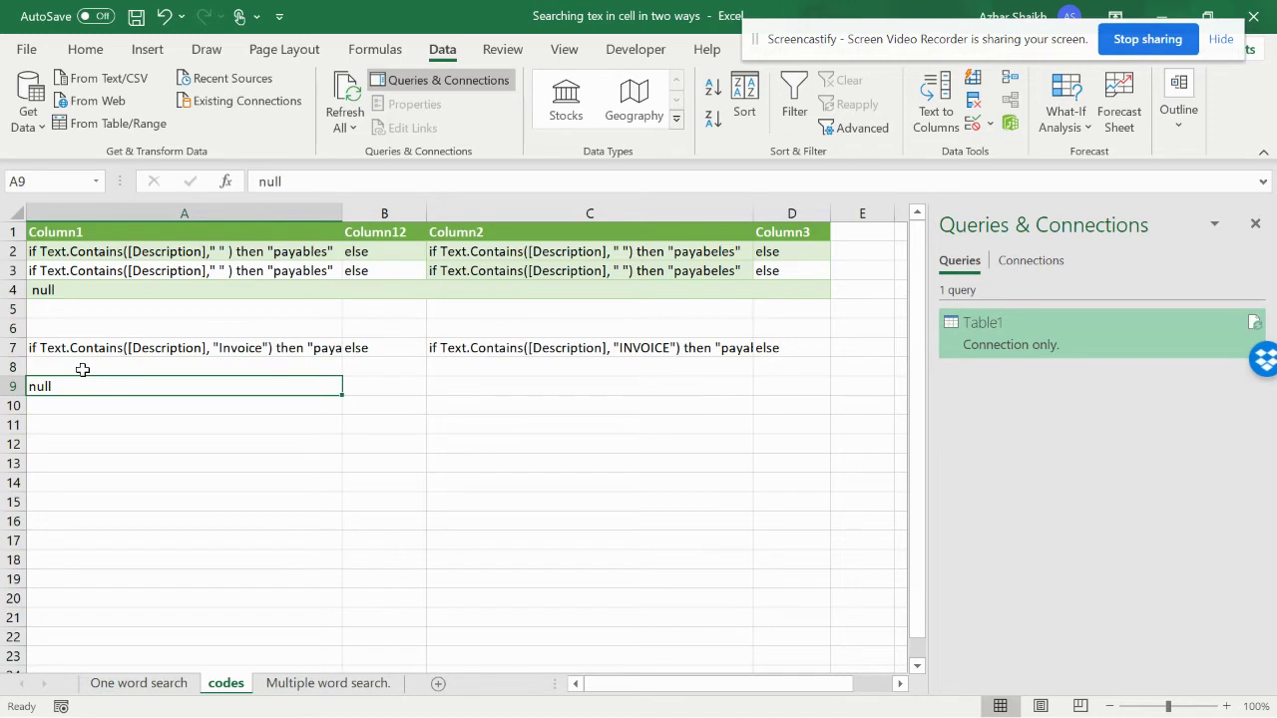
{"action": "left_click", "coordinate": [88, 366]}
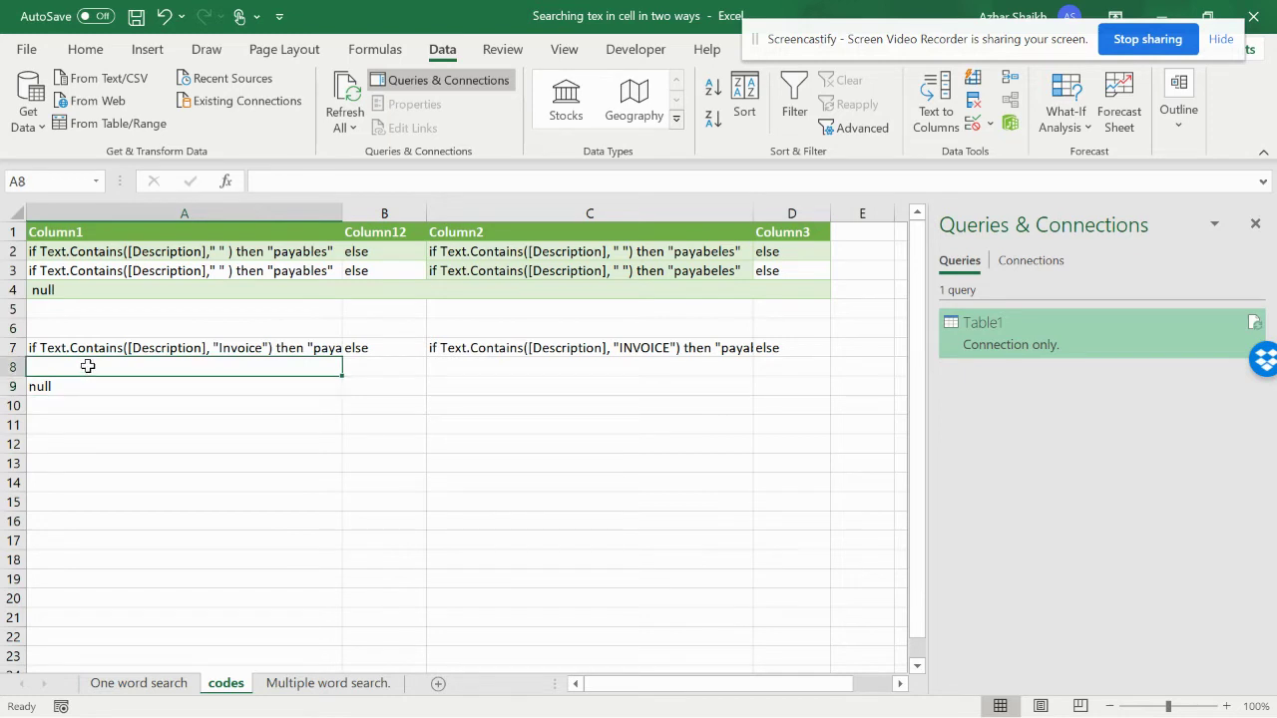
{"action": "left_click_drag", "start_coordinate": [88, 366], "coordinate": [503, 376]}
{"action": "key", "text": "ctrl+d"}
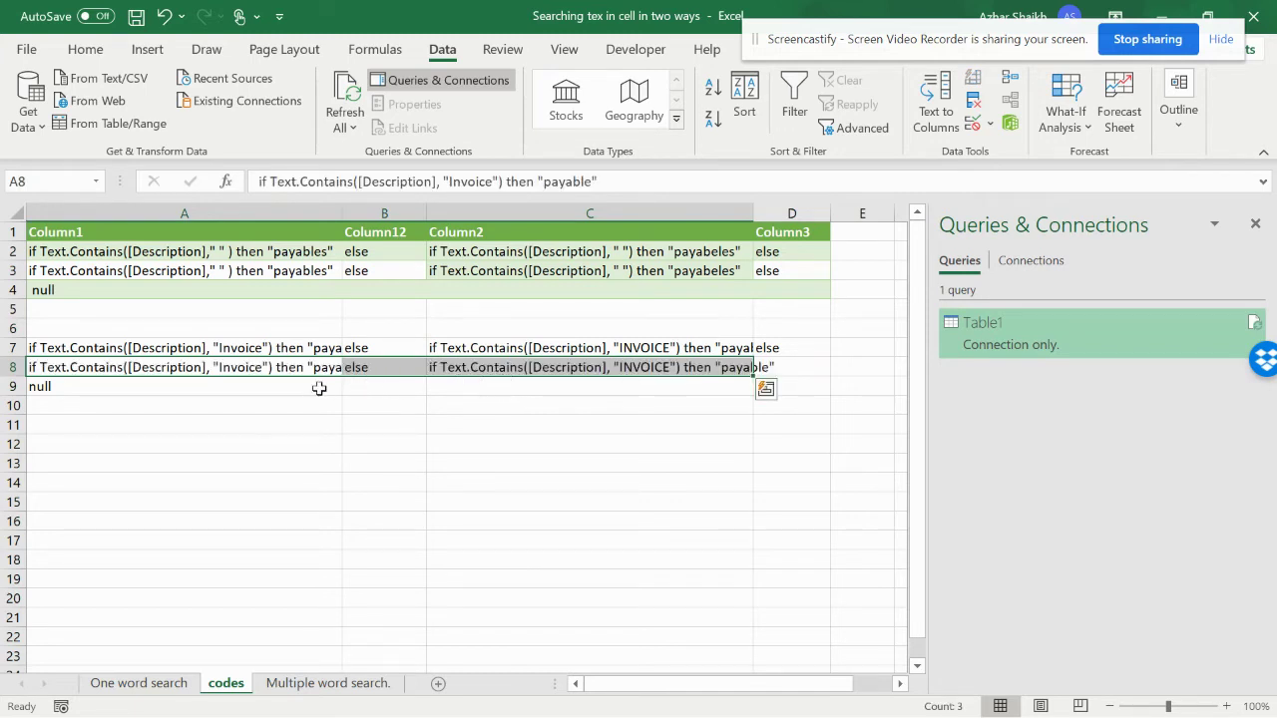
Move null to A10 and fill the row 8 clauses down into row 9.
{"action": "left_click", "coordinate": [68, 387]}
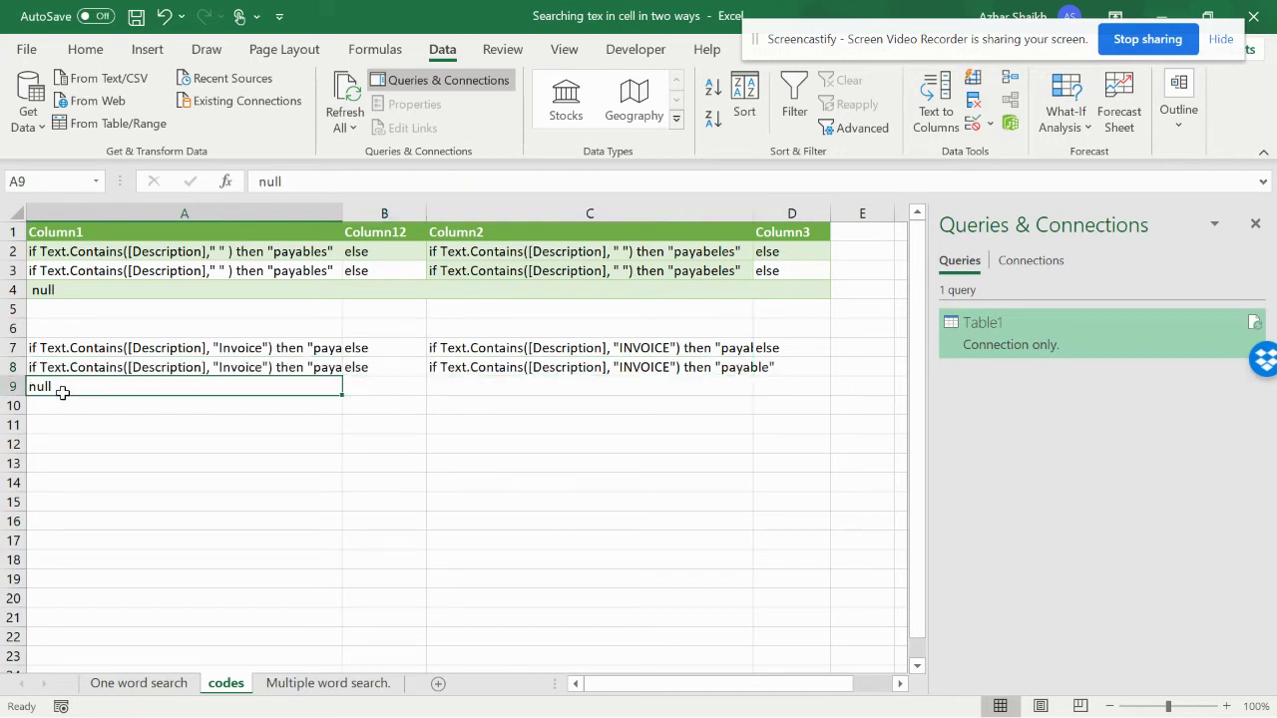
{"action": "left_click_drag", "start_coordinate": [57, 399], "coordinate": [70, 417]}
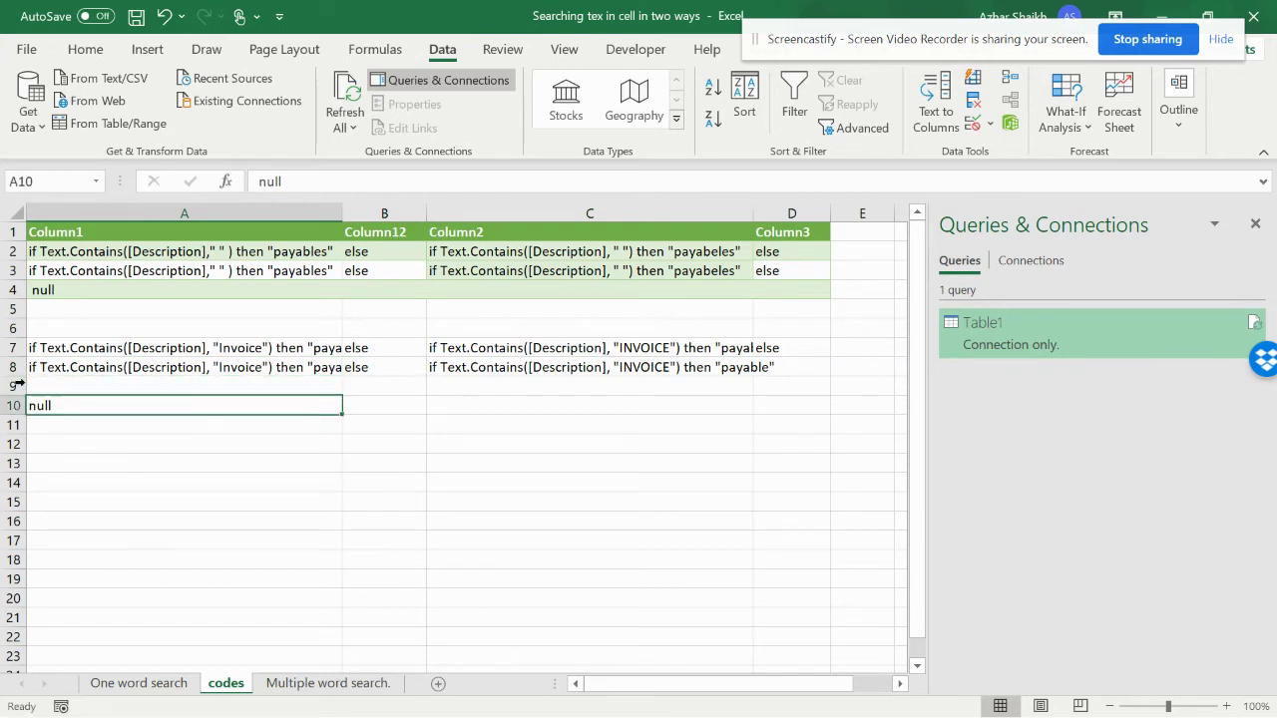
{"action": "left_click", "coordinate": [12, 385]}
{"action": "key", "text": "ctrl+d"}
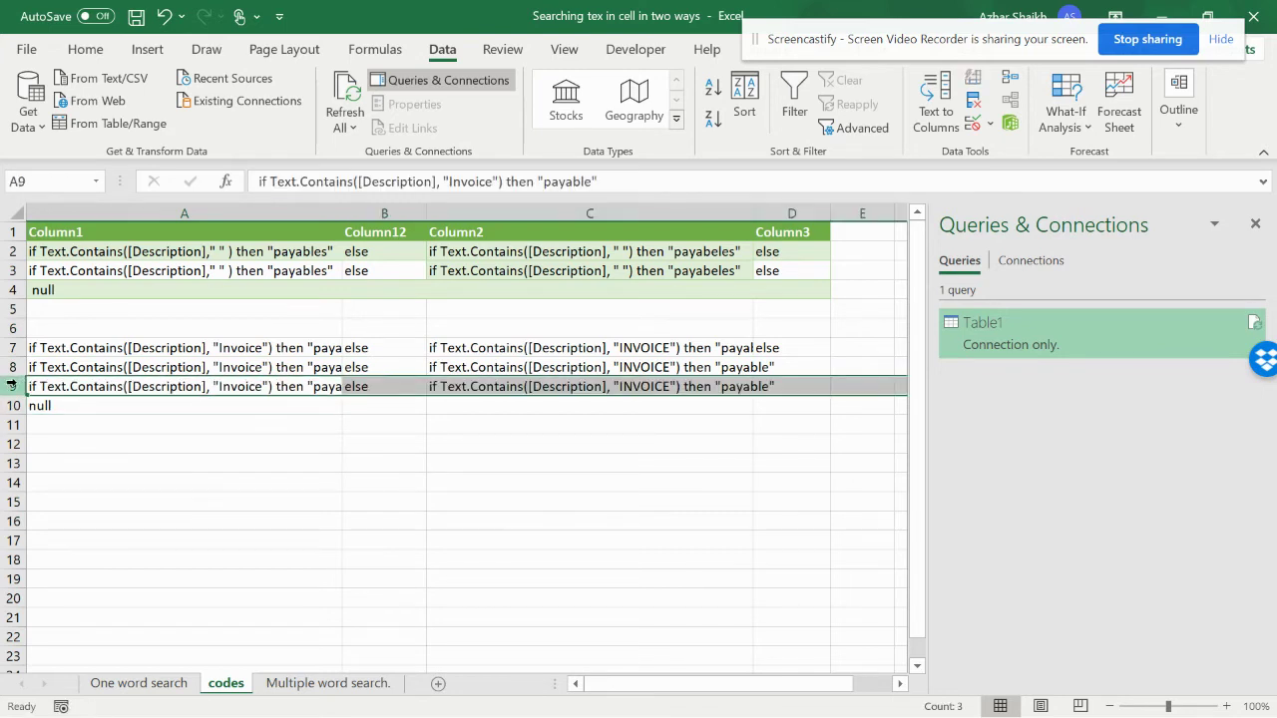
Shorten the search word in the A8 clause to Inv.
{"action": "double_click", "coordinate": [264, 368]}
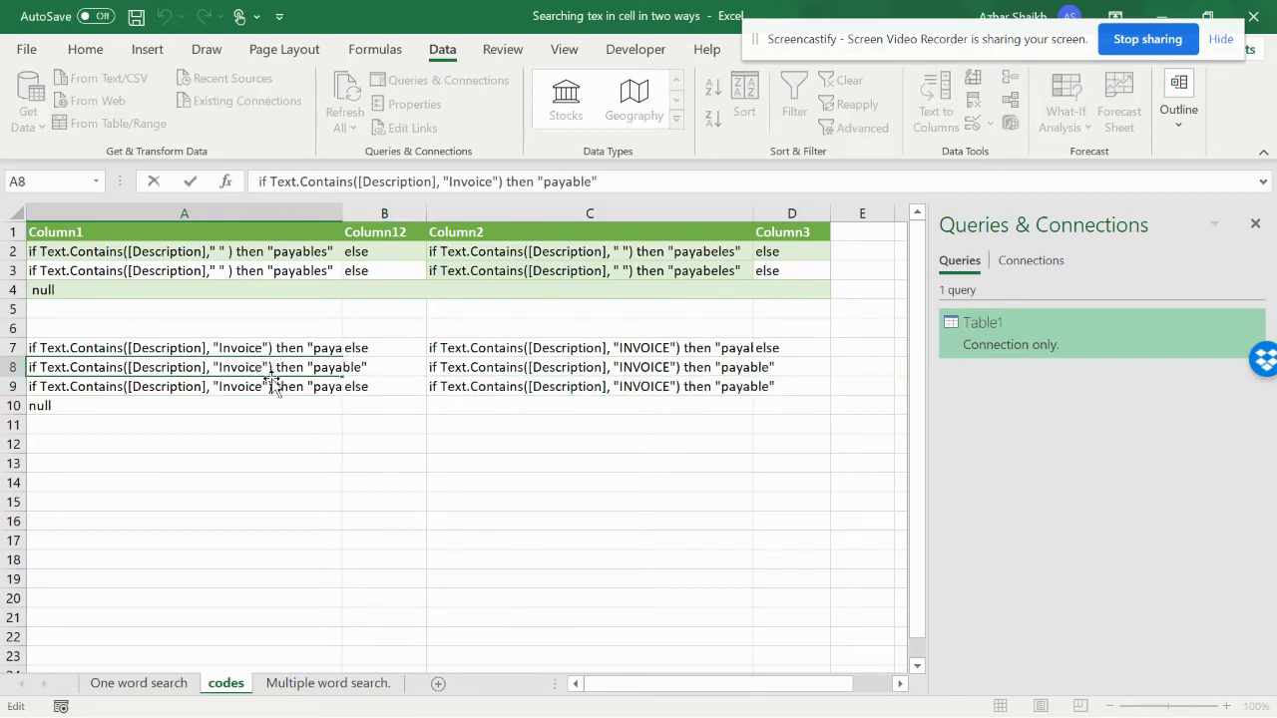
{"action": "key", "text": "BackSpace"}
{"action": "key", "text": "BackSpace"}
{"action": "key", "text": "BackSpace"}
{"action": "key", "text": "BackSpace"}
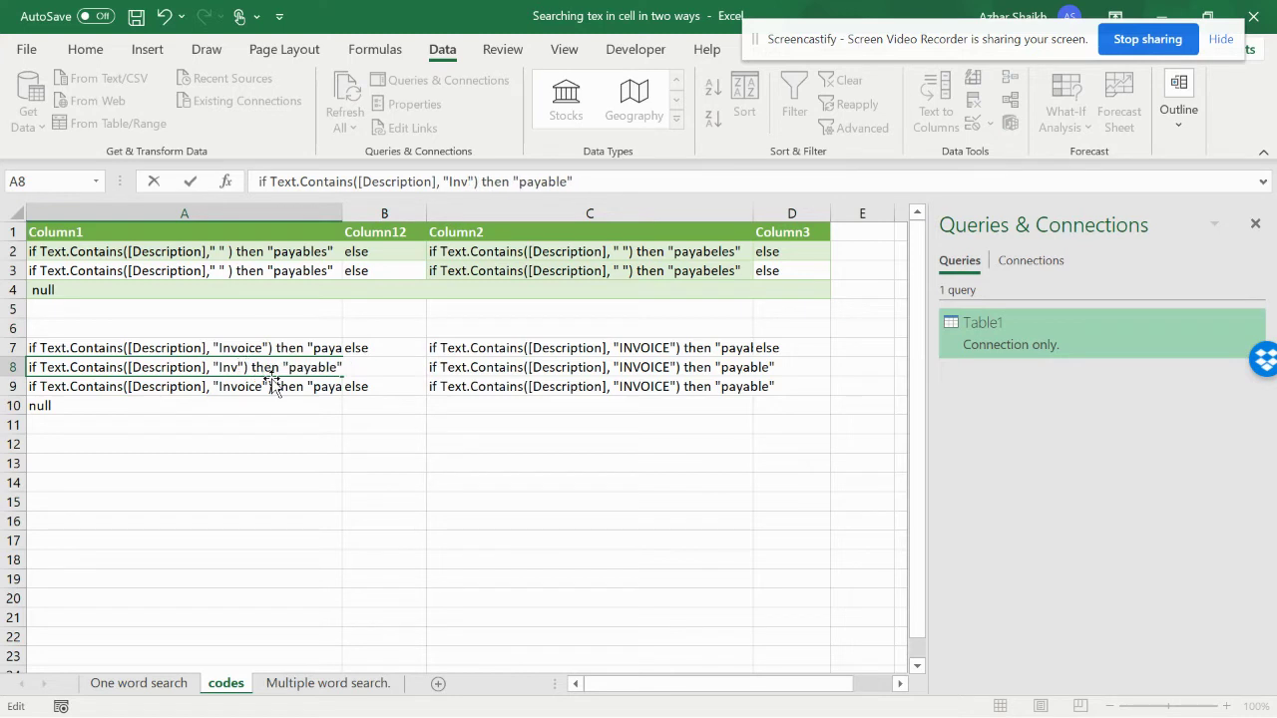
{"action": "left_click", "coordinate": [645, 367]}
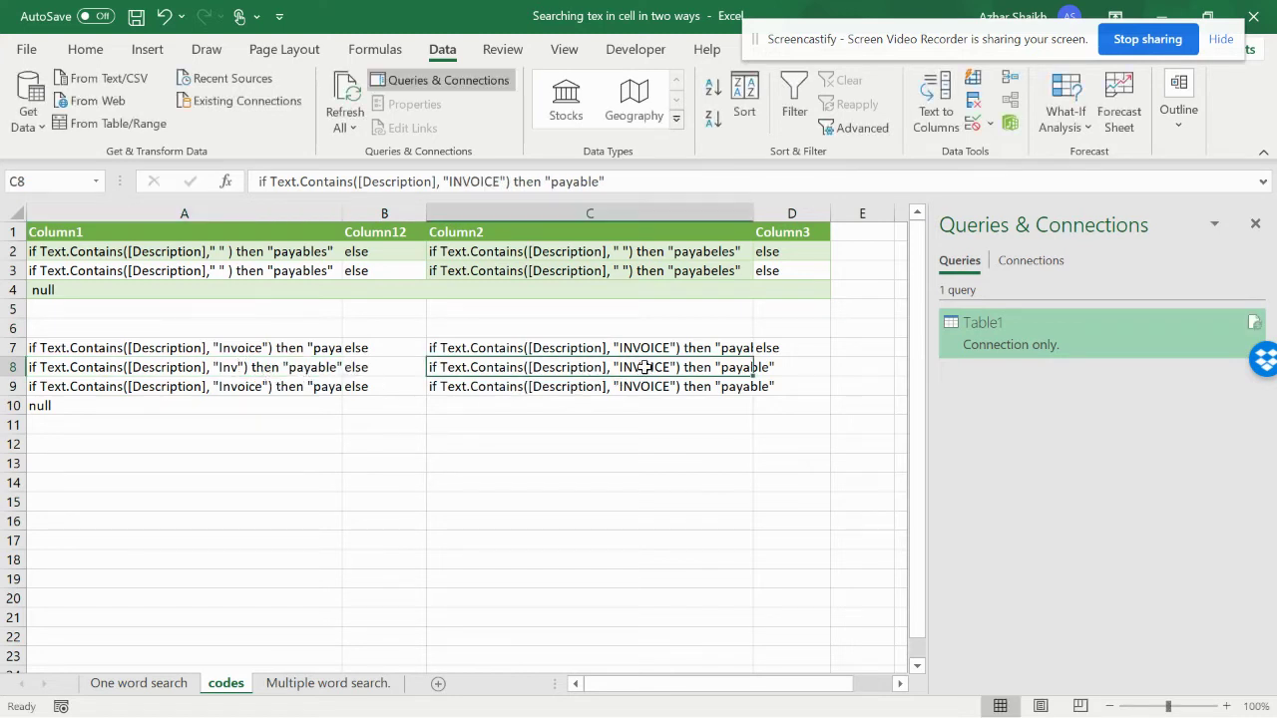
Shorten the search word in the C8 clause to INV, keeping blank space before the closing quote.
{"action": "double_click", "coordinate": [644, 368]}
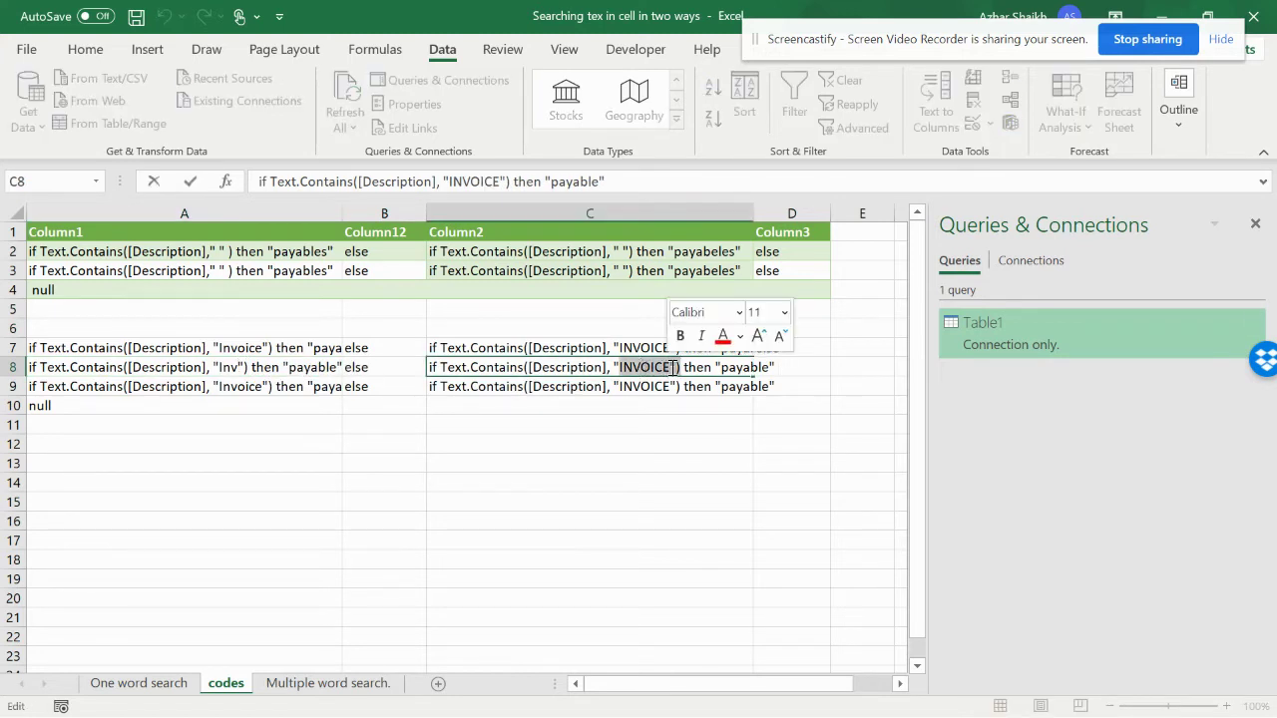
{"action": "left_click", "coordinate": [671, 368]}
{"action": "key", "text": "BackSpace"}
{"action": "key", "text": "BackSpace"}
{"action": "key", "text": "BackSpace"}
{"action": "key", "text": "BackSpace"}
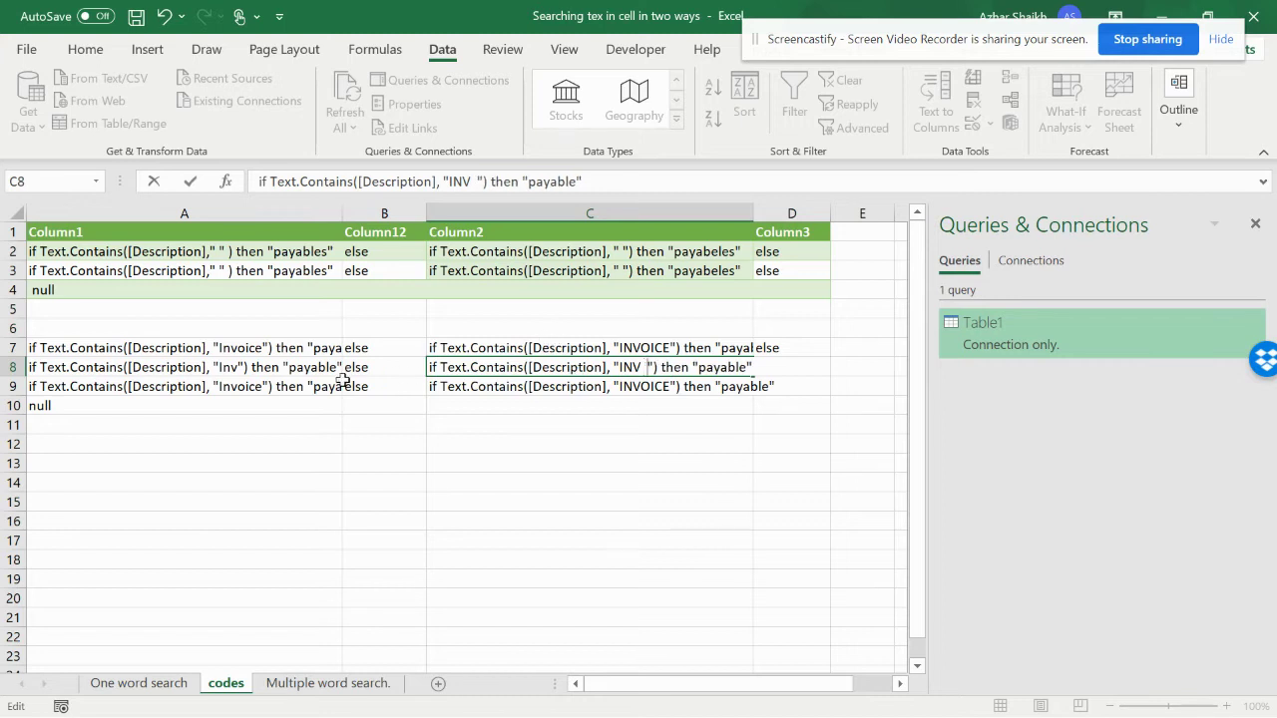
Add blank space after Inv inside the quotes of the A8 clause.
{"action": "left_click", "coordinate": [237, 366]}
{"action": "double_click", "coordinate": [238, 367]}
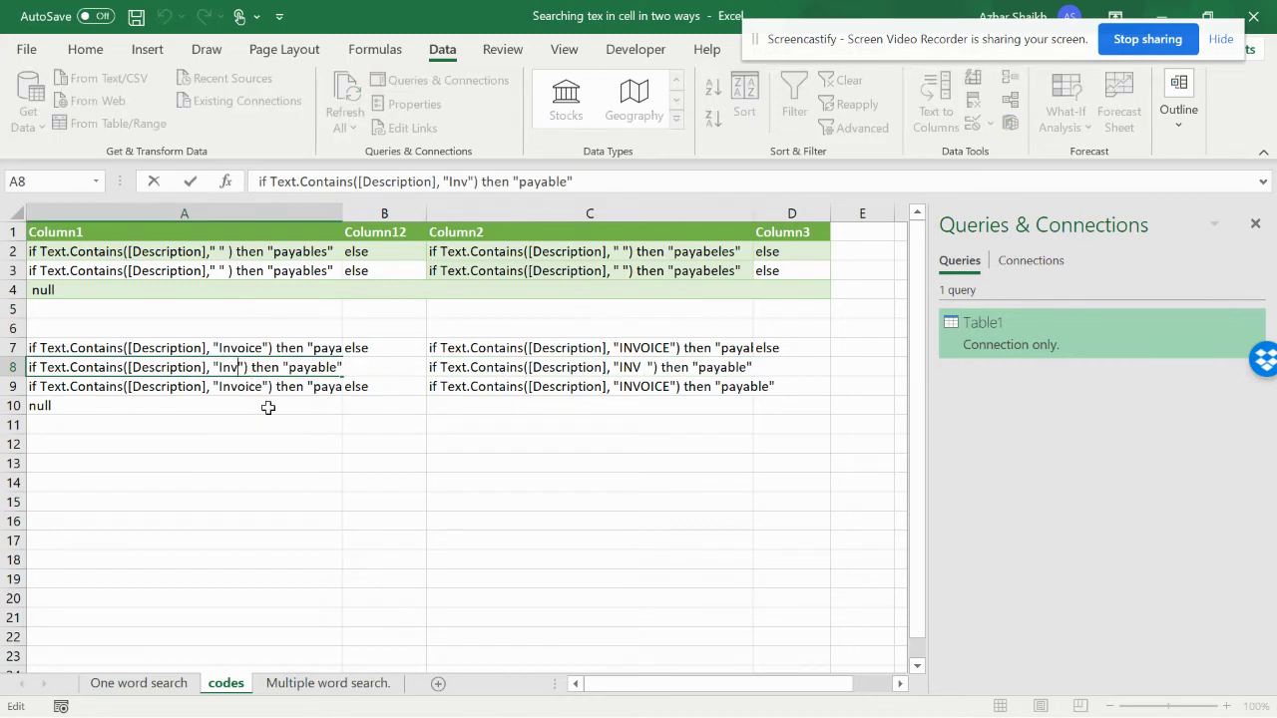
{"action": "left_click", "coordinate": [246, 391]}
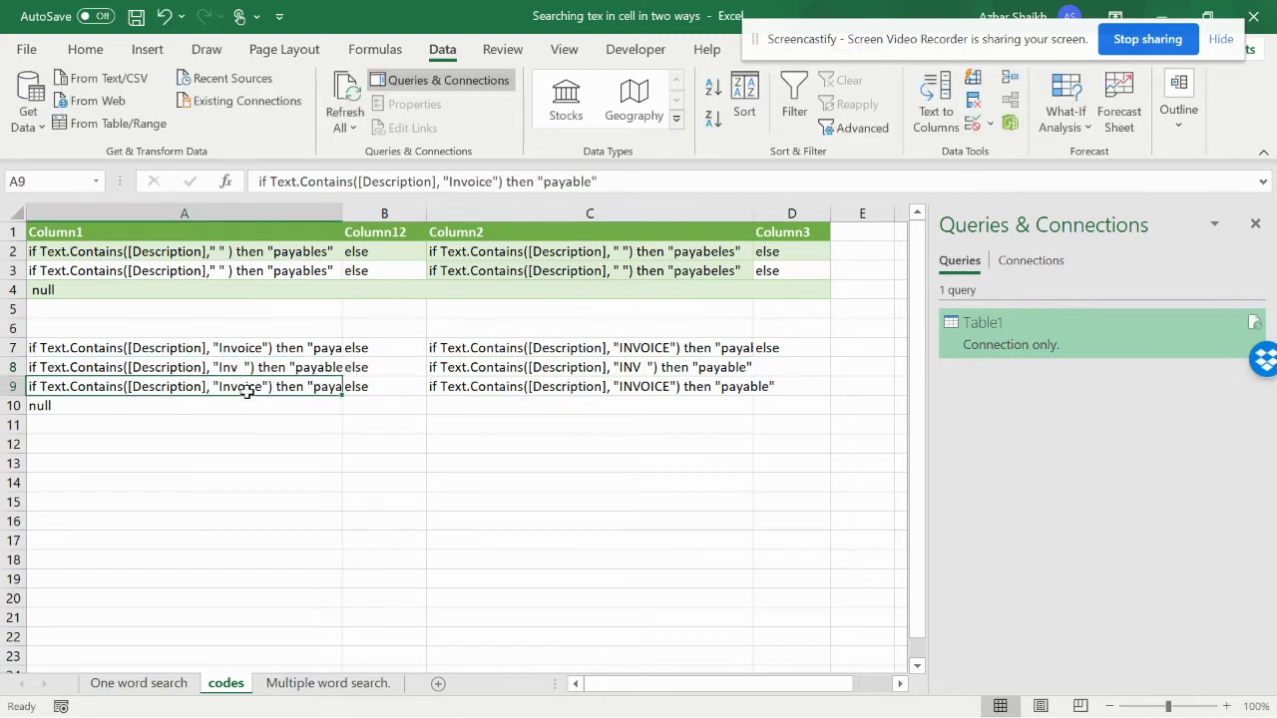
Shorten the search word in the A9 clause to In.
{"action": "double_click", "coordinate": [238, 391]}
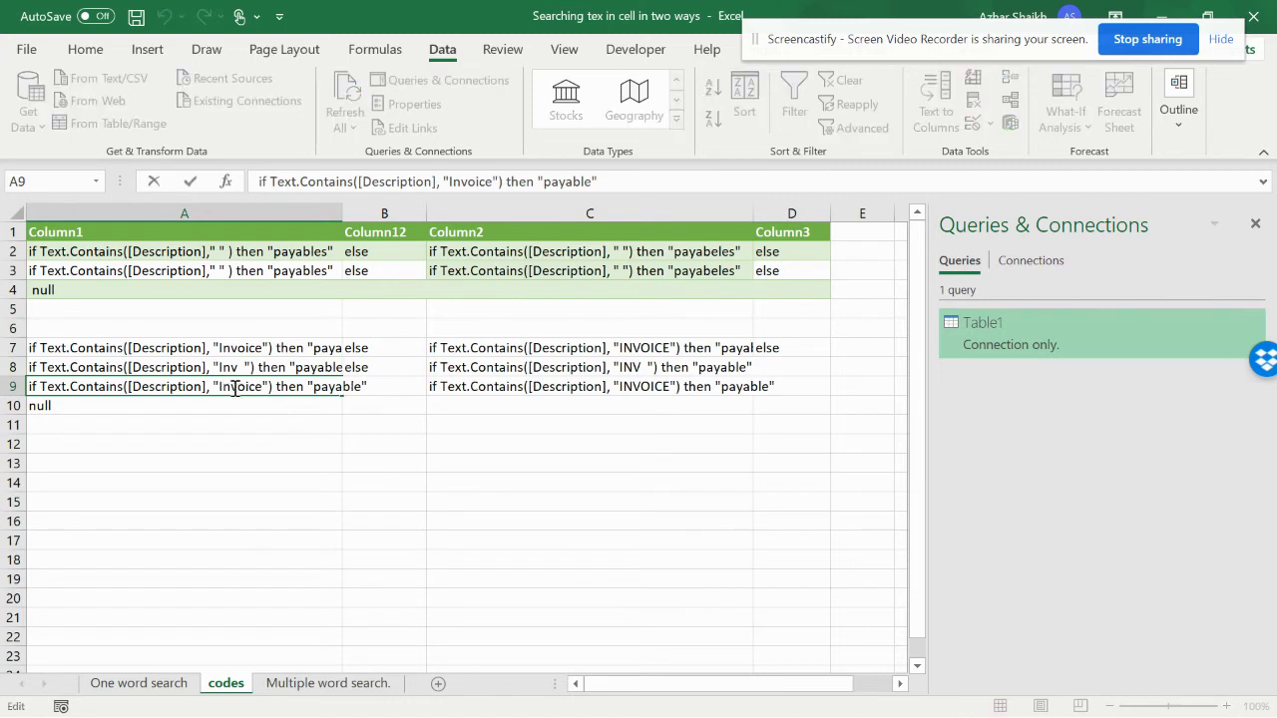
{"action": "left_click_drag", "start_coordinate": [232, 387], "coordinate": [269, 389]}
{"action": "key", "text": "BackSpace"}
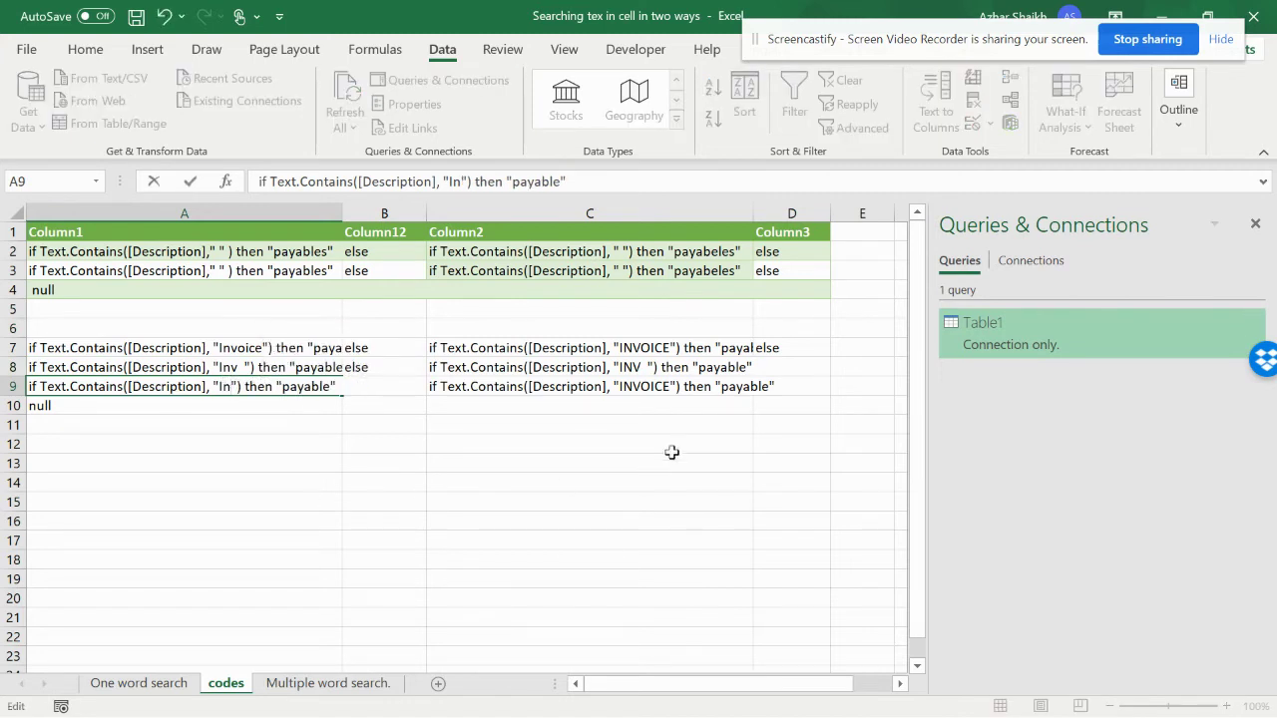
{"action": "left_click", "coordinate": [651, 389]}
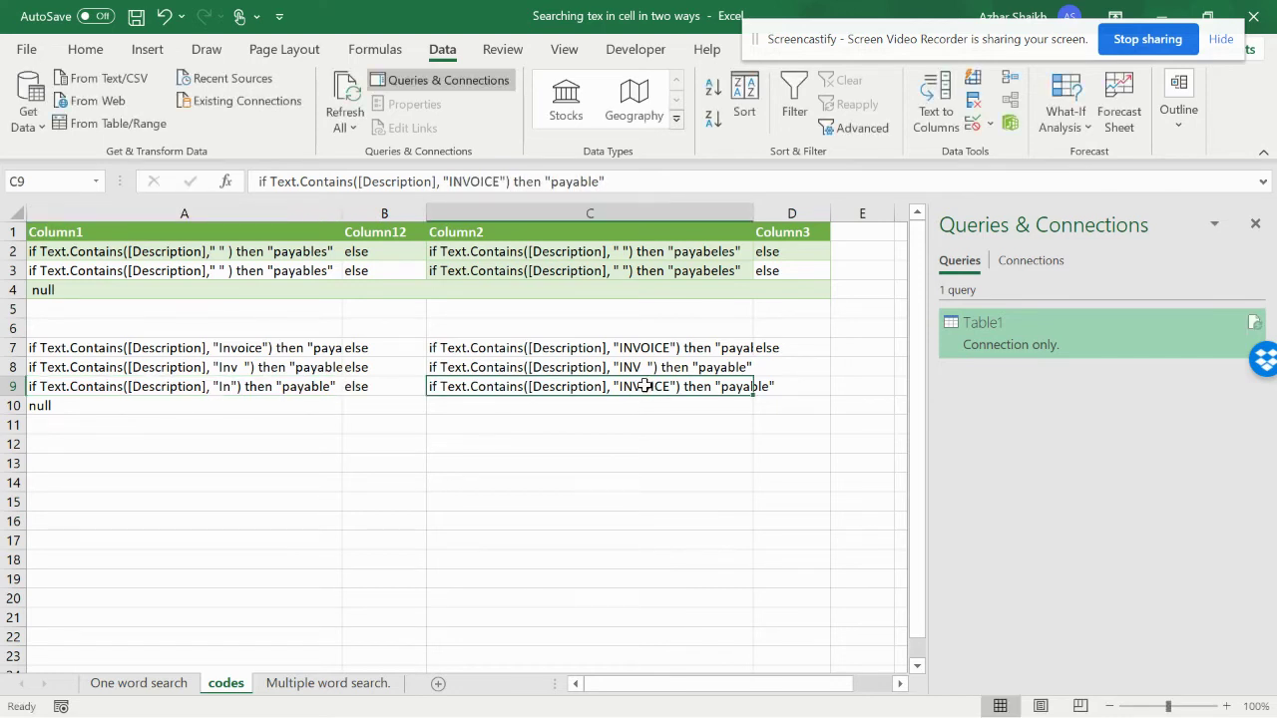
Shorten the search word in the C9 clause to IN, keeping a blank space before the closing quote.
{"action": "double_click", "coordinate": [646, 386]}
{"action": "left_click_drag", "start_coordinate": [639, 386], "coordinate": [676, 388]}
{"action": "key", "text": "BackSpace"}
{"action": "key", "text": "BackSpace"}
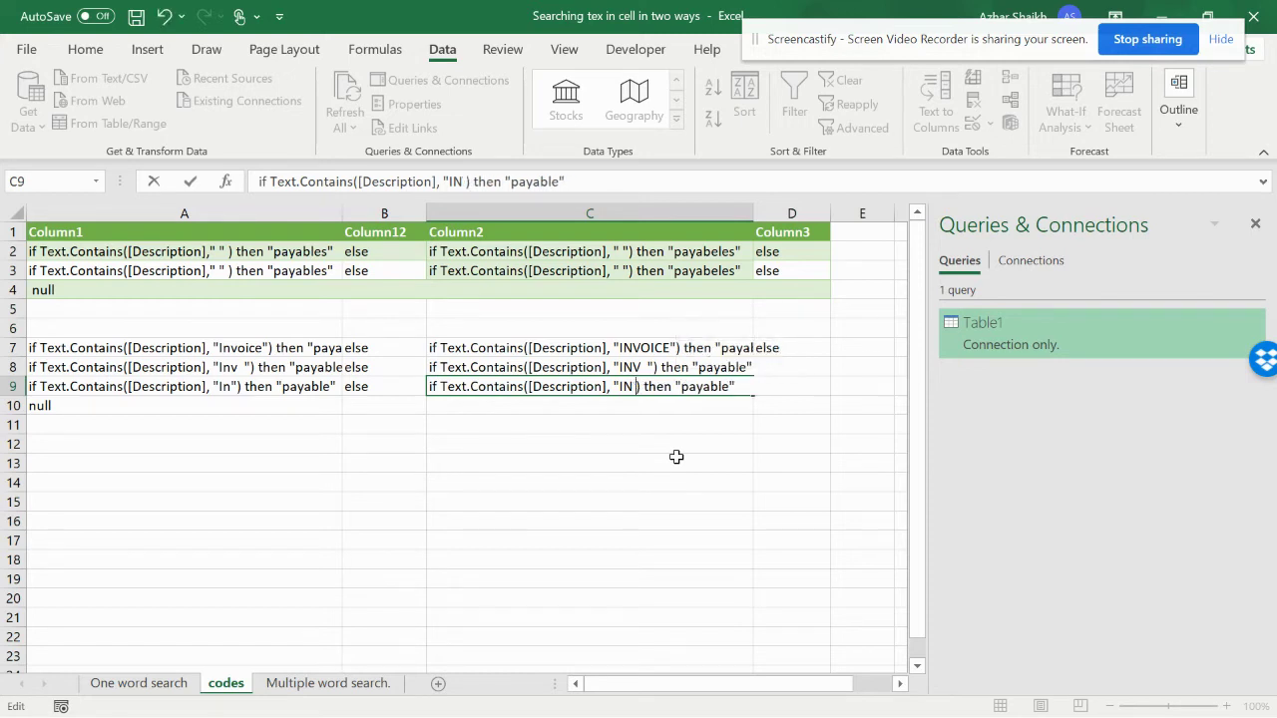
{"action": "type", "text": "\""}
{"action": "left_click", "coordinate": [677, 457]}
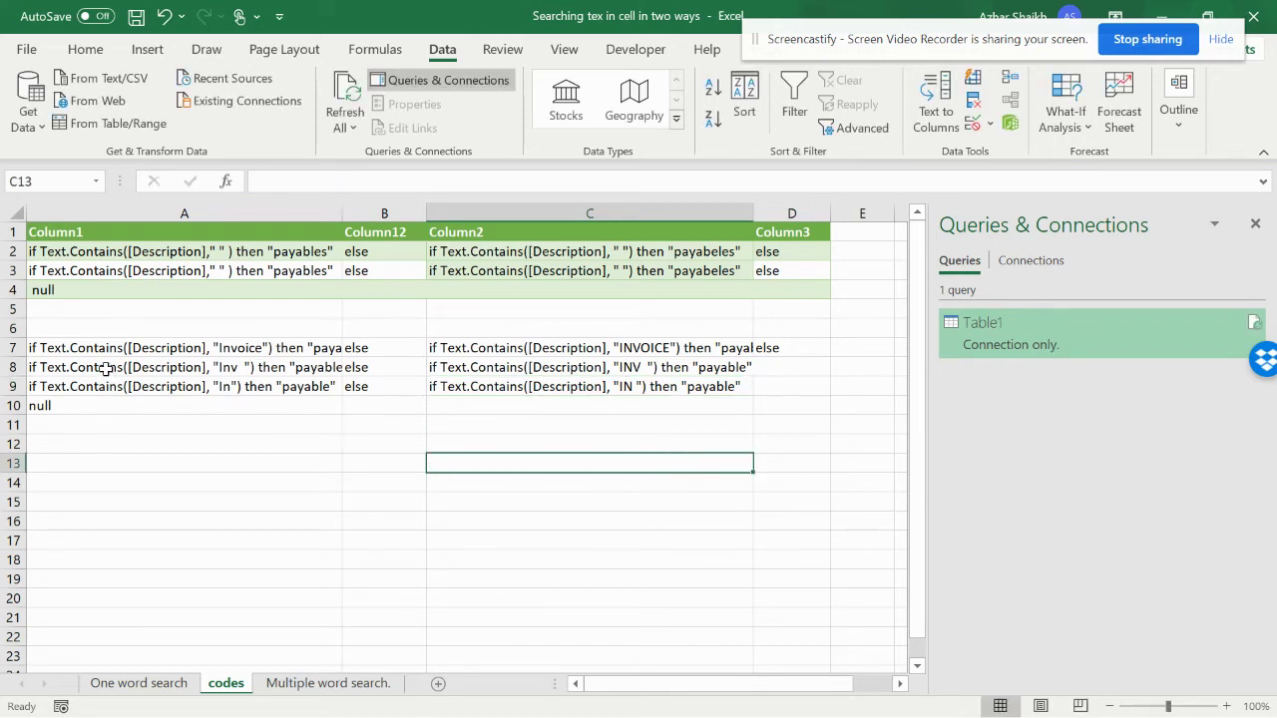
Fill else from D7 down into cells D8 and D9 to complete the clause rows.
{"action": "left_click_drag", "start_coordinate": [65, 347], "coordinate": [570, 401]}
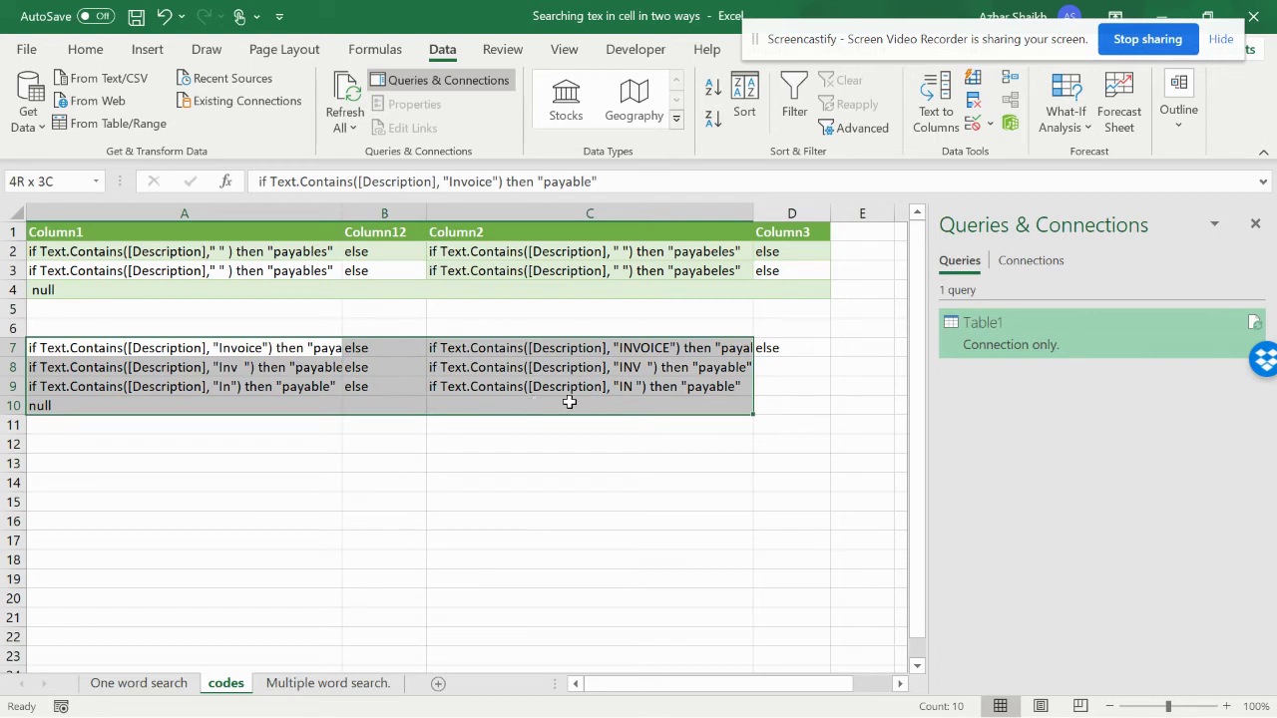
{"action": "left_click", "coordinate": [788, 364]}
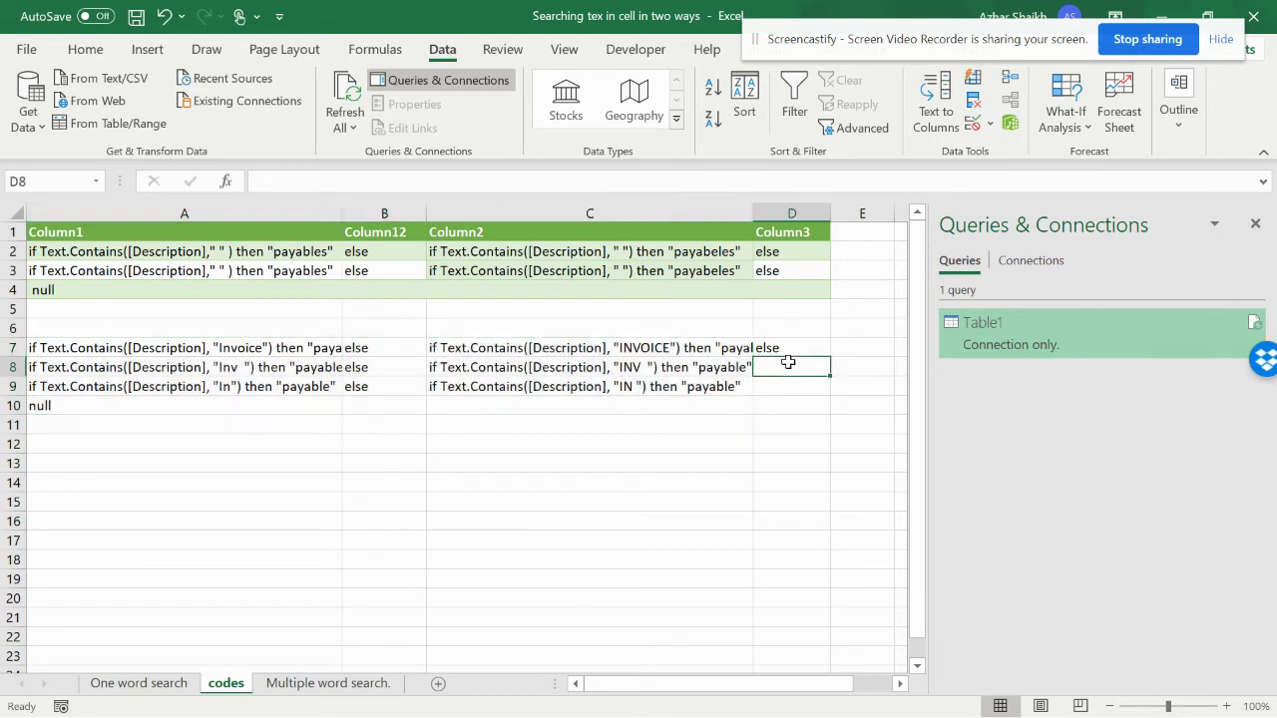
{"action": "key", "text": "ctrl+d"}
{"action": "left_click", "coordinate": [777, 390]}
{"action": "key", "text": "ctrl+d"}
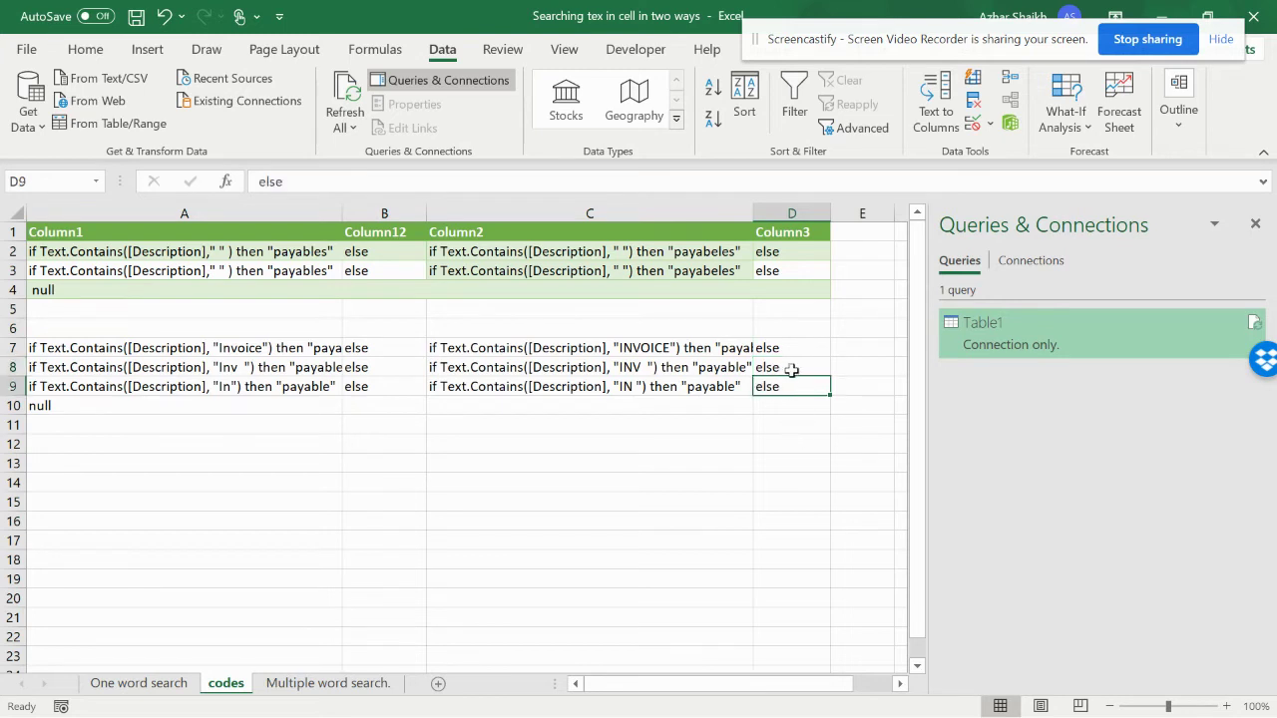
Copy the clause block A7:D10 and open the Table1 query in the Power Query Editor.
{"action": "mouse_move", "coordinate": [152, 354]}
{"action": "left_mouse_down"}
{"action": "mouse_move", "coordinate": [676, 428]}
{"action": "mouse_move", "coordinate": [770, 405]}
{"action": "left_mouse_up"}
{"action": "key", "text": "ctrl+c"}
{"action": "double_click", "coordinate": [975, 345]}
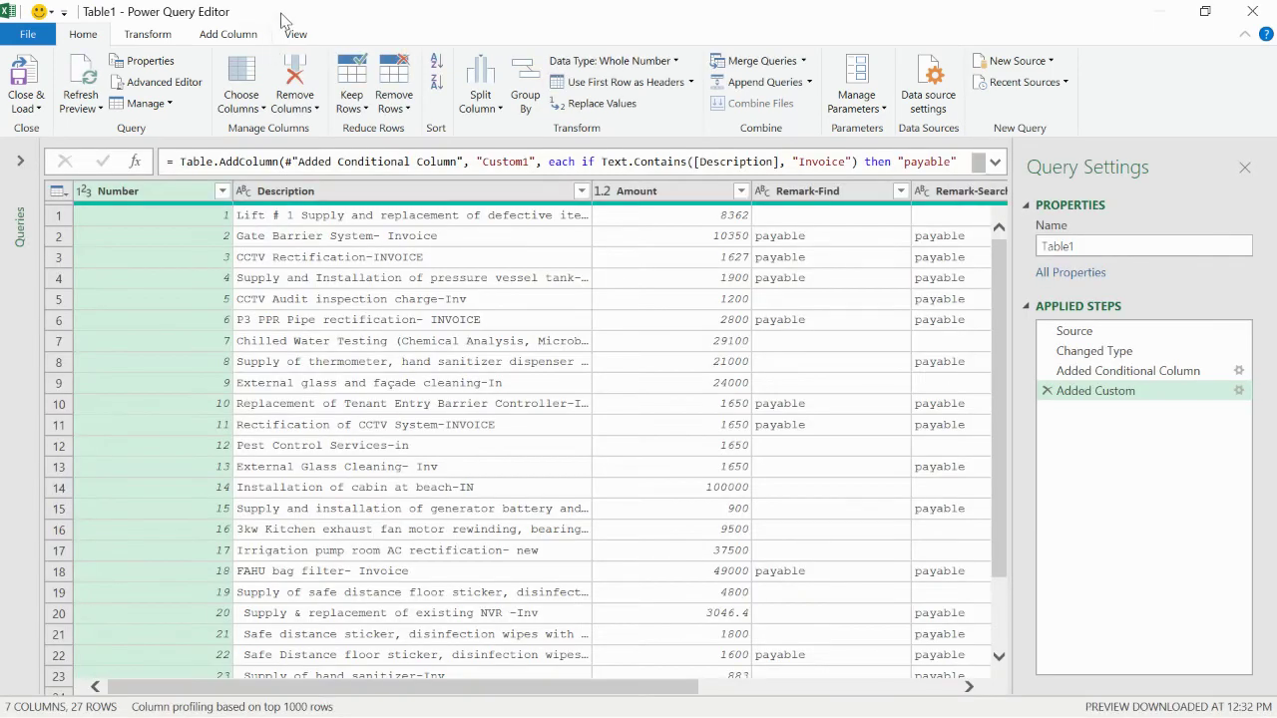
Examine the Added Custom line of the Table1 query's code in the Advanced Editor without changing it.
{"action": "left_click", "coordinate": [295, 34]}
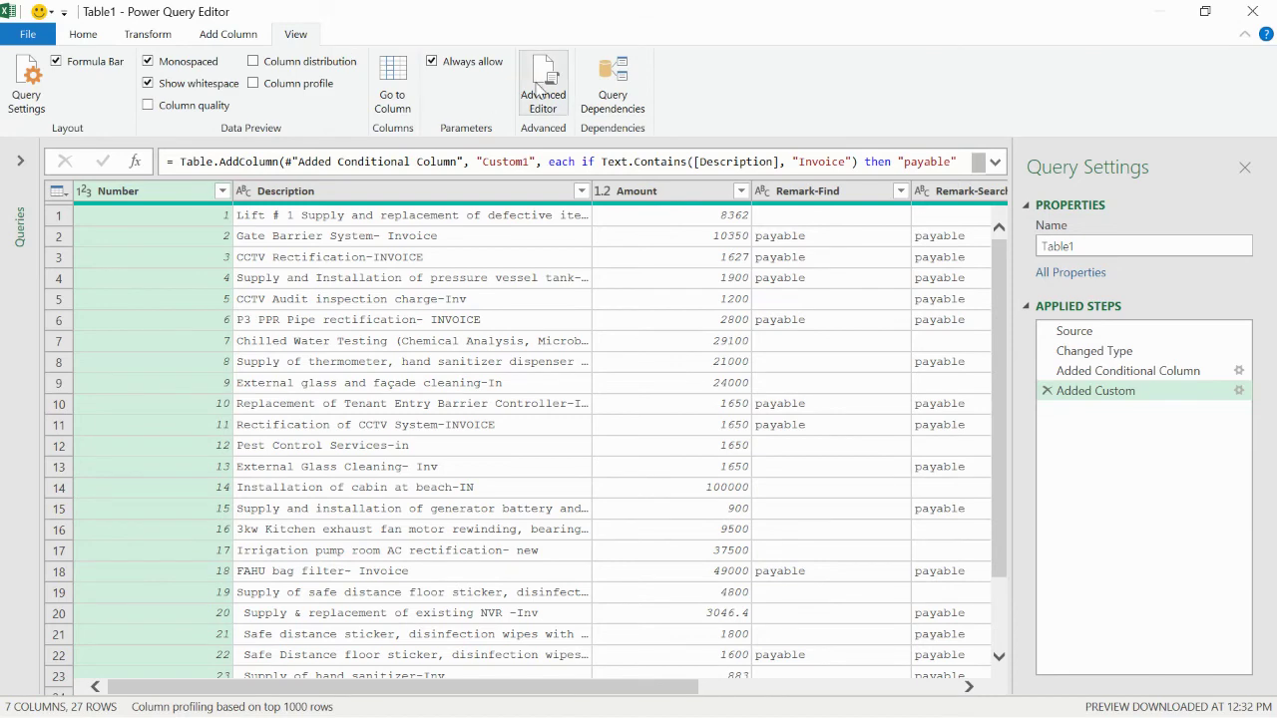
{"action": "left_click", "coordinate": [544, 87]}
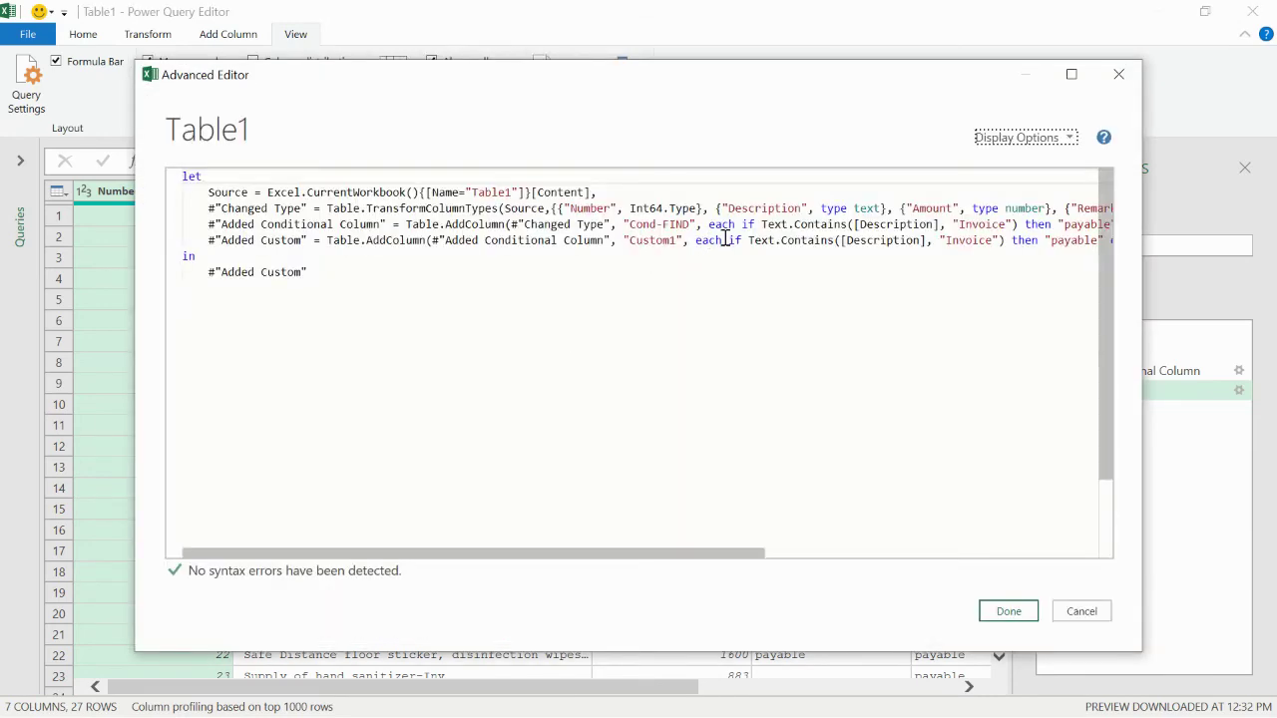
{"action": "left_click_drag", "start_coordinate": [734, 240], "coordinate": [1185, 253]}
{"action": "left_click", "coordinate": [1067, 614]}
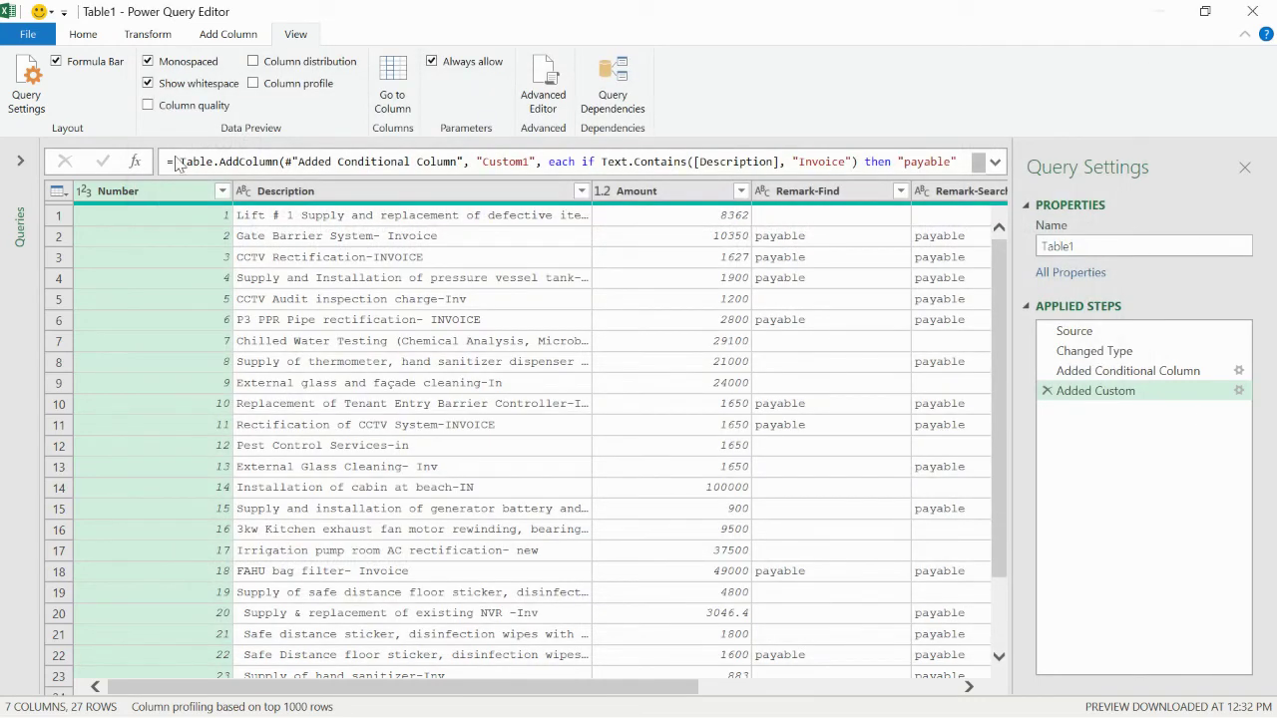
Add a custom column named Custom2 using the copied Text.Contains clauses as its formula.
{"action": "left_click", "coordinate": [230, 36]}
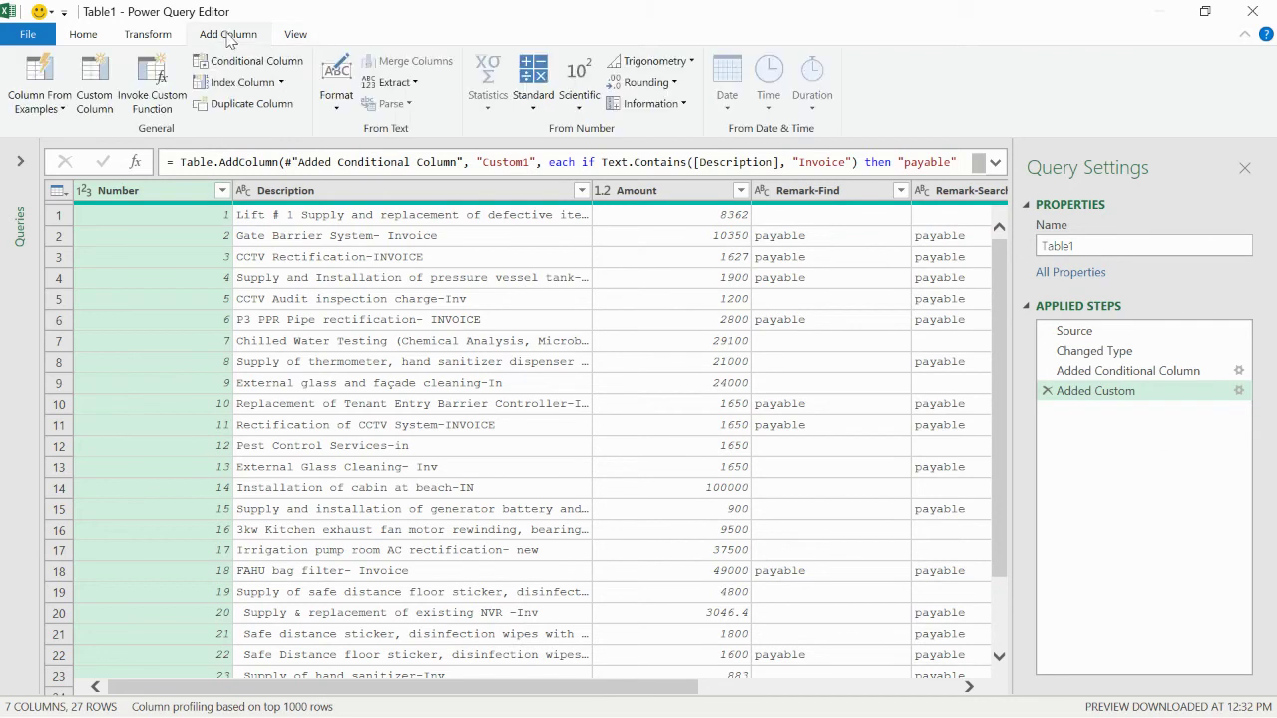
{"action": "left_click", "coordinate": [96, 82]}
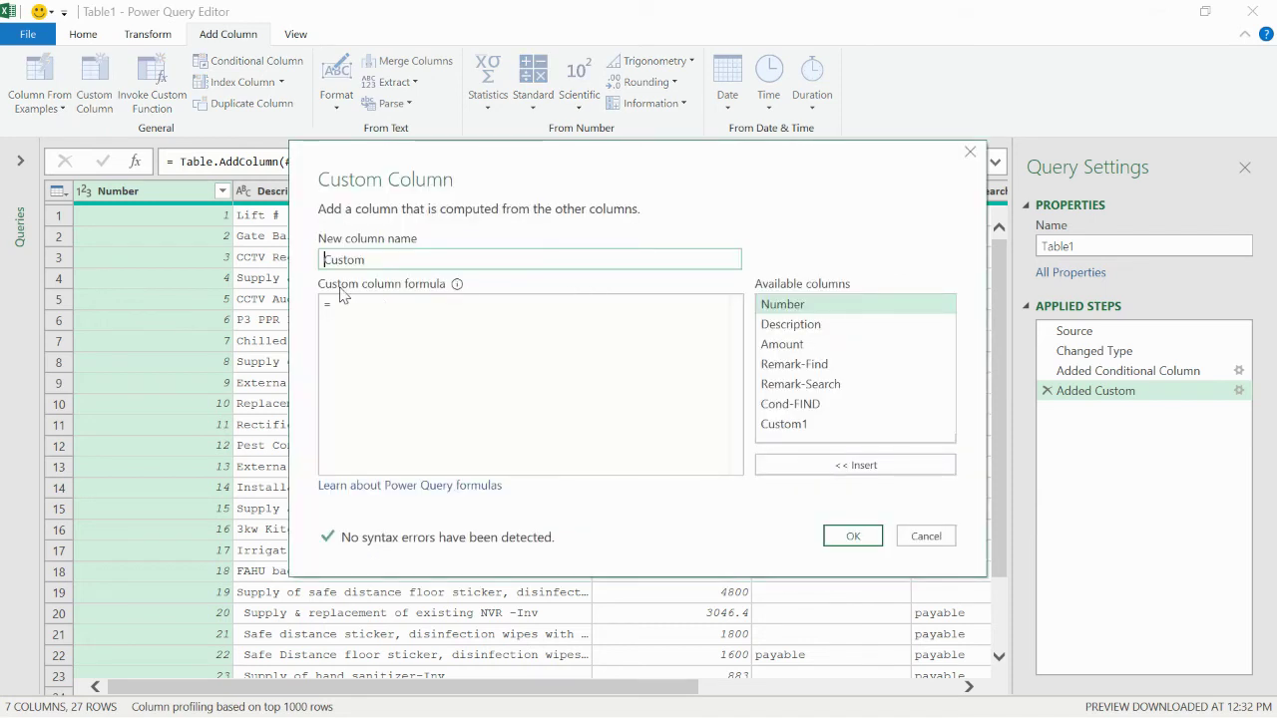
{"action": "left_click", "coordinate": [391, 262]}
{"action": "type", "text": "2"}
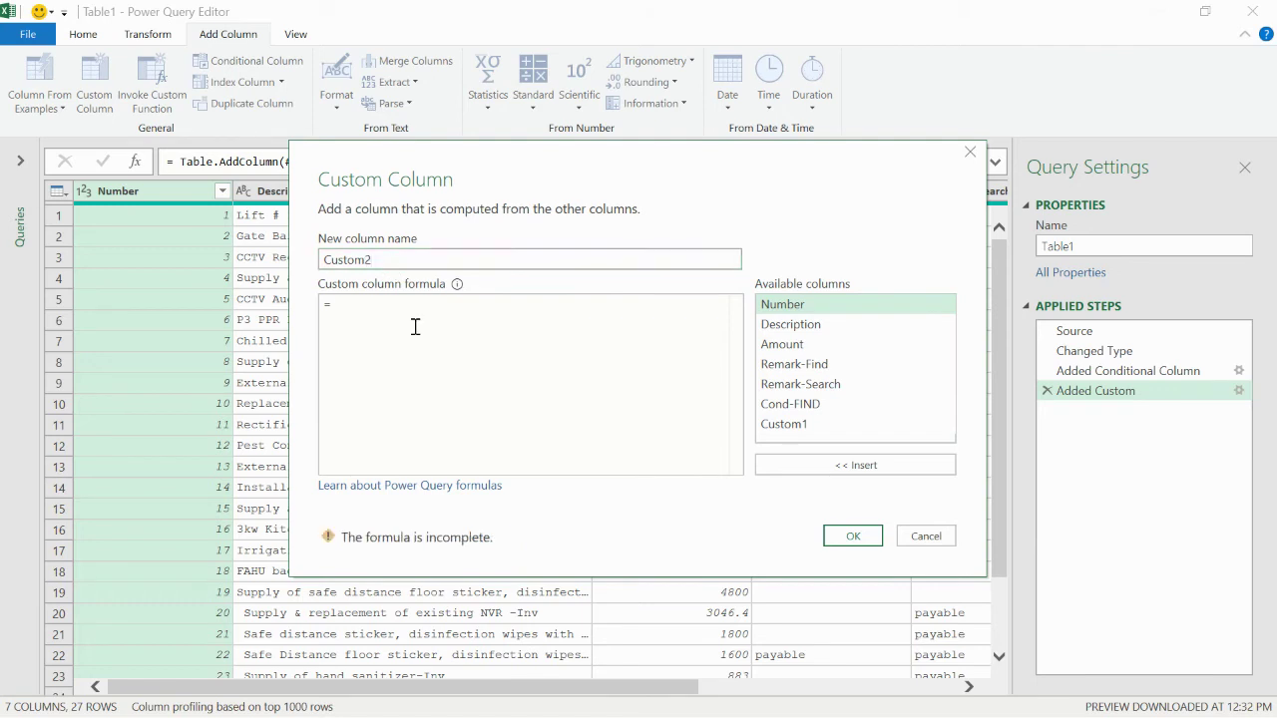
{"action": "key", "text": "ctrl+v"}
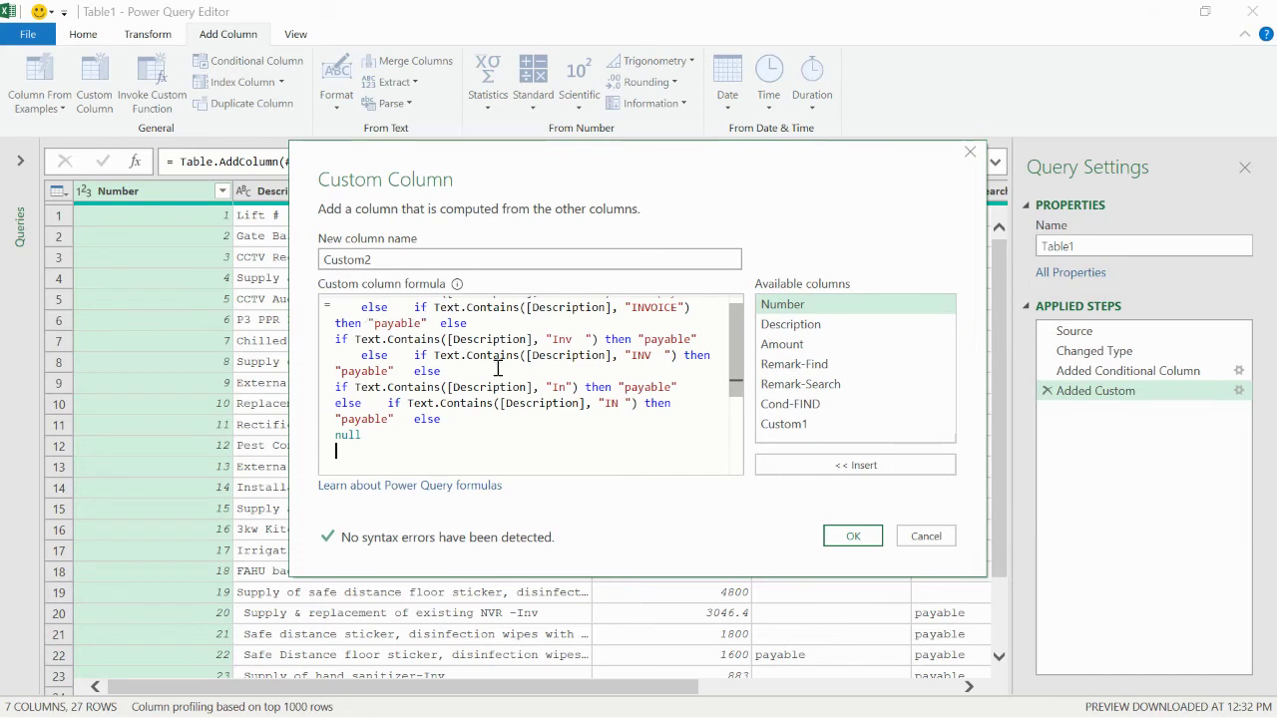
{"action": "scroll", "coordinate": [499, 367], "scroll_direction": "up", "scroll_amount": 1}
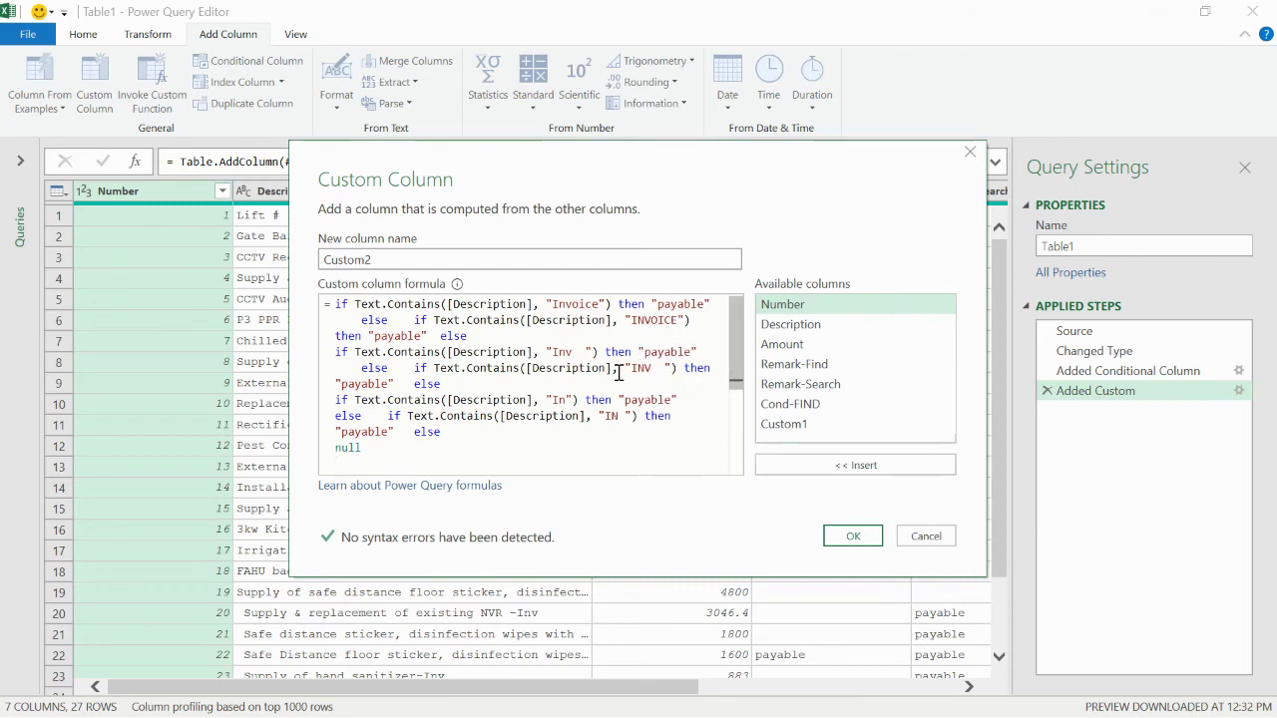
{"action": "left_click", "coordinate": [846, 539]}
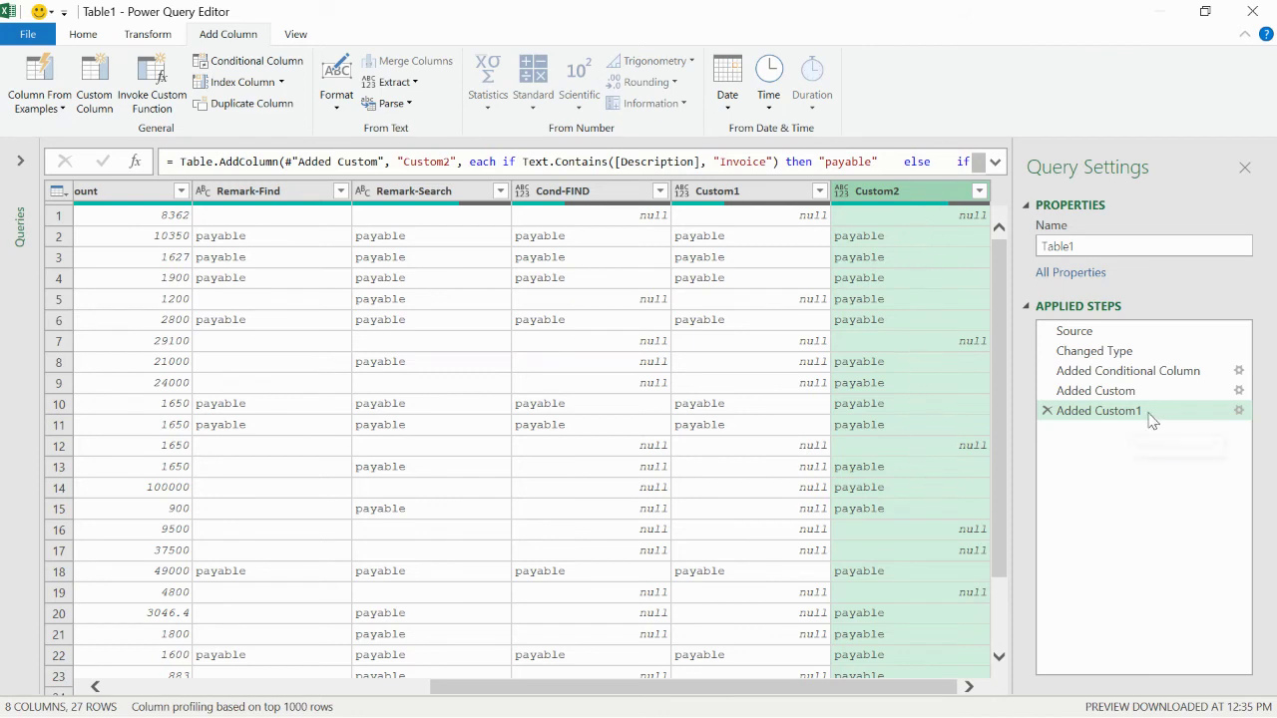
Check the Inv, INV, In and IN clause values in the Added Custom1 step's settings.
{"action": "left_click", "coordinate": [1238, 410]}
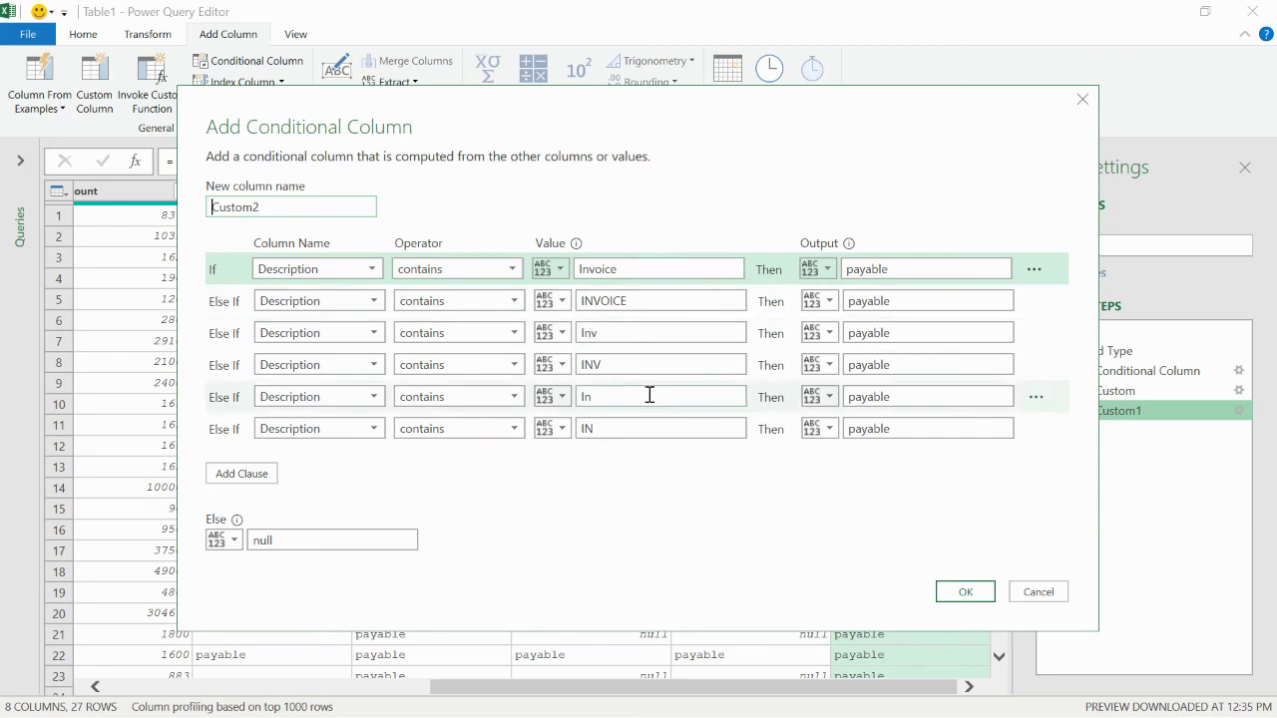
{"action": "left_click", "coordinate": [645, 332]}
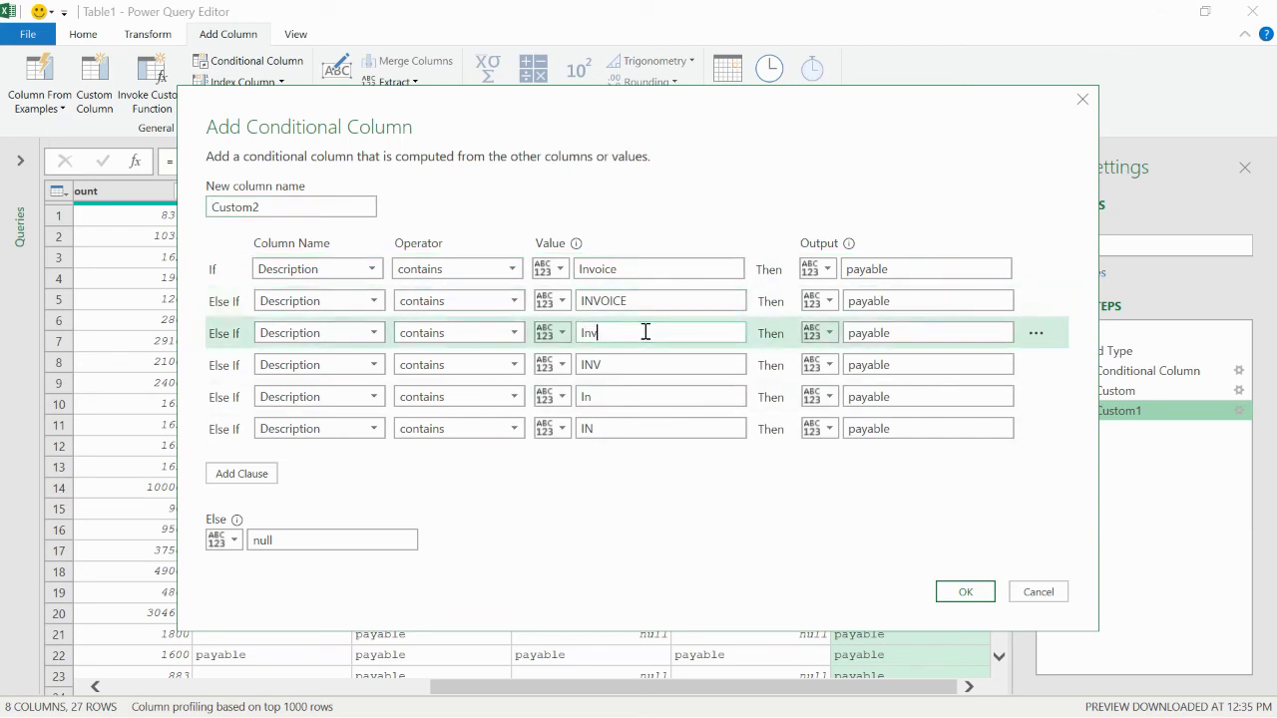
{"action": "left_click", "coordinate": [645, 357]}
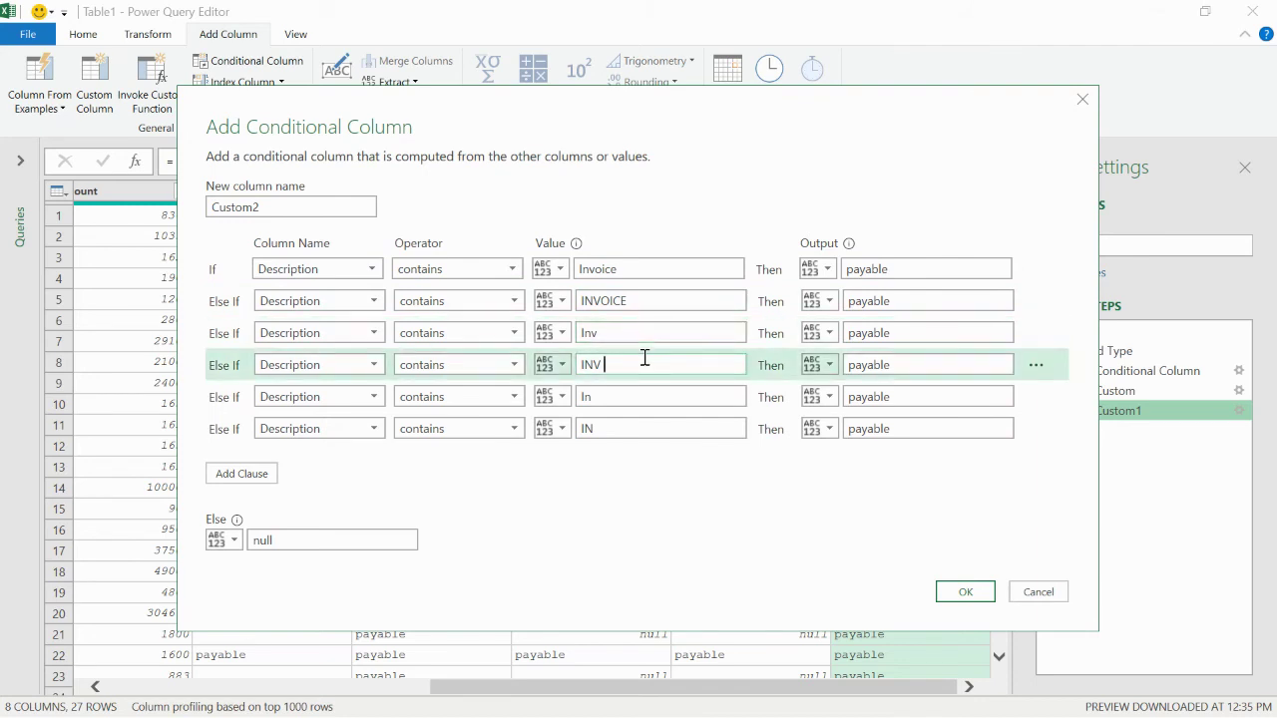
{"action": "left_click", "coordinate": [625, 394]}
{"action": "left_click", "coordinate": [617, 424]}
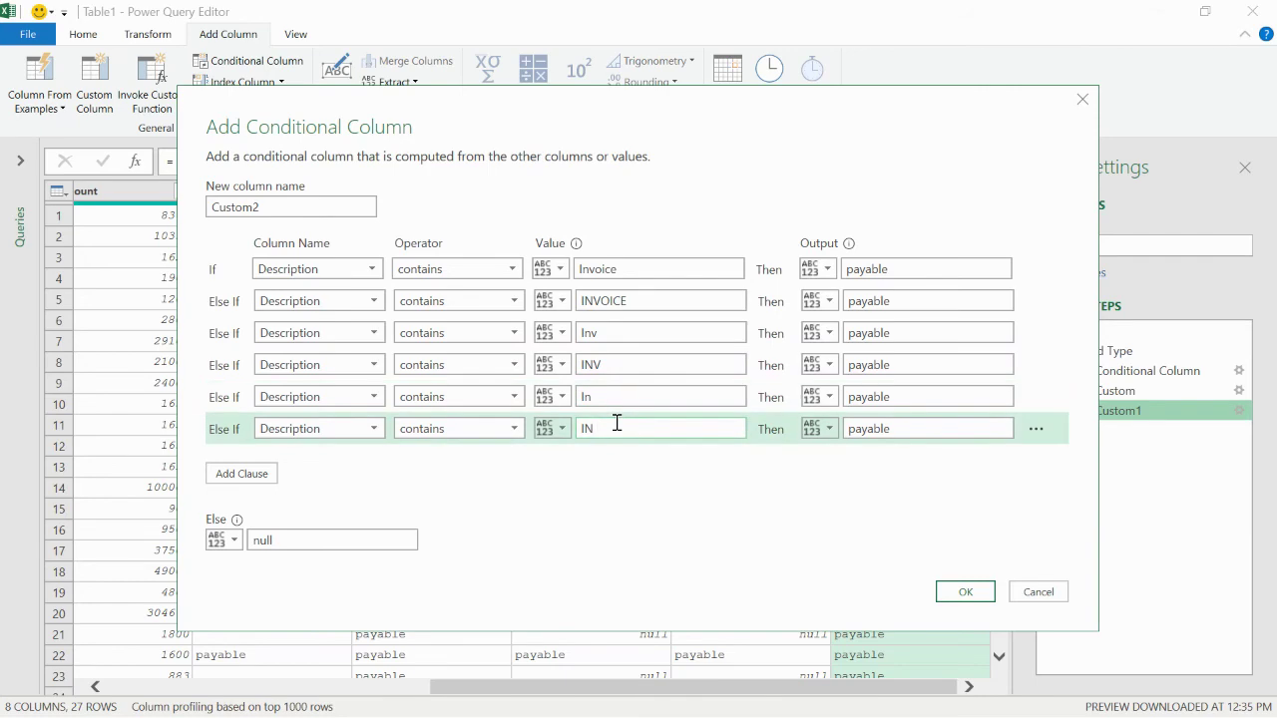
{"action": "left_click", "coordinate": [955, 591]}
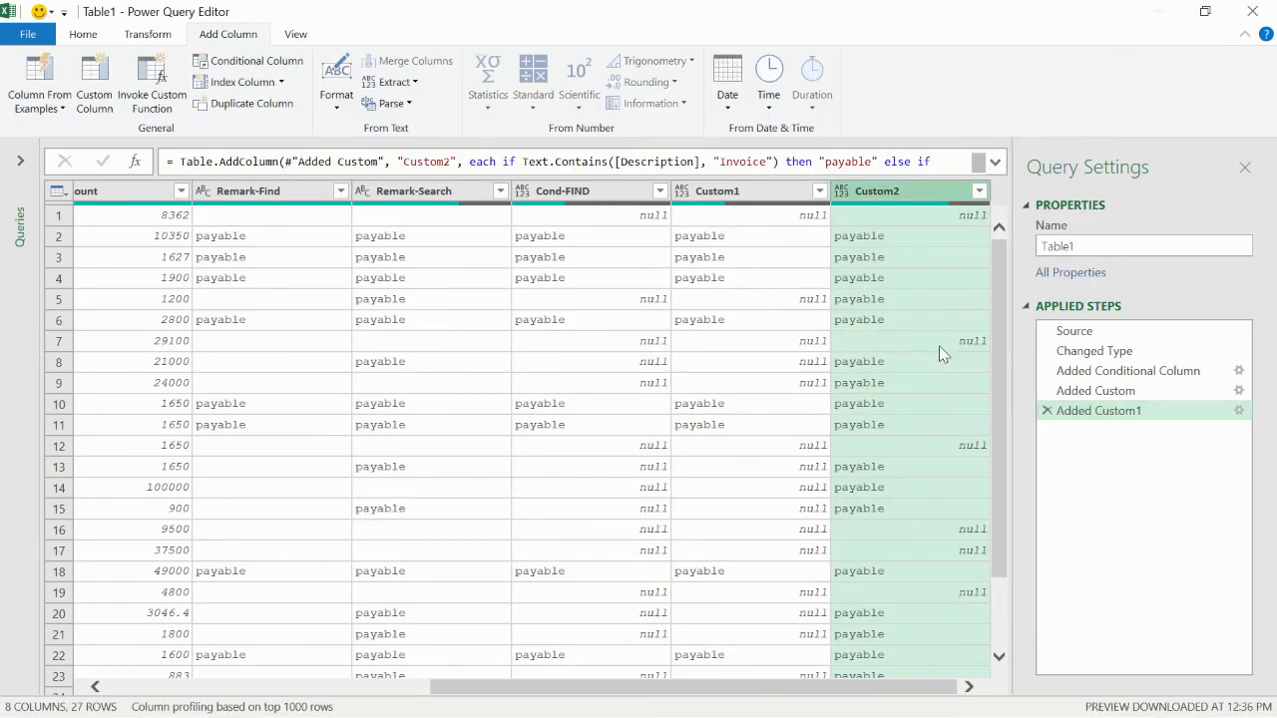
Review the Custom2 results and compare the conditional clauses behind the Custom2 and Custom1 columns.
{"action": "scroll", "coordinate": [876, 289], "scroll_direction": "down", "scroll_amount": 2}
{"action": "scroll", "coordinate": [869, 357], "scroll_direction": "up", "scroll_amount": 2}
{"action": "left_click", "coordinate": [1235, 417]}
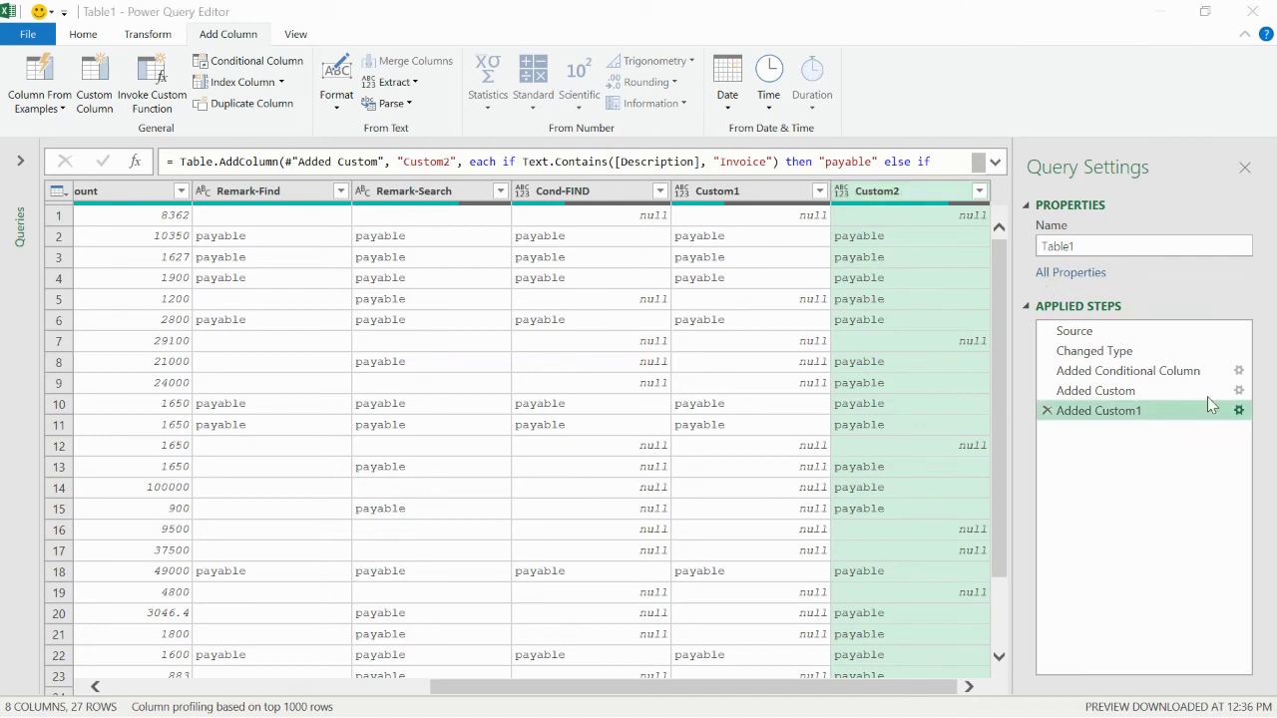
{"action": "left_click", "coordinate": [1238, 412]}
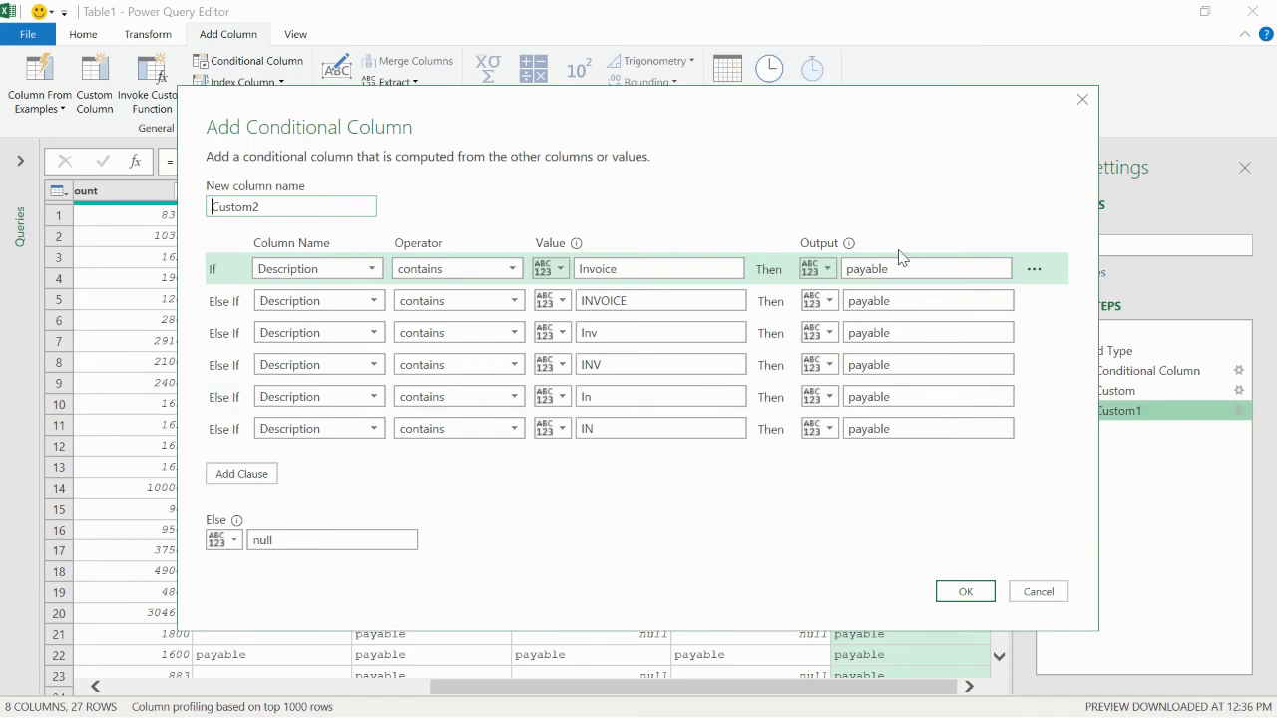
{"action": "left_click", "coordinate": [963, 595]}
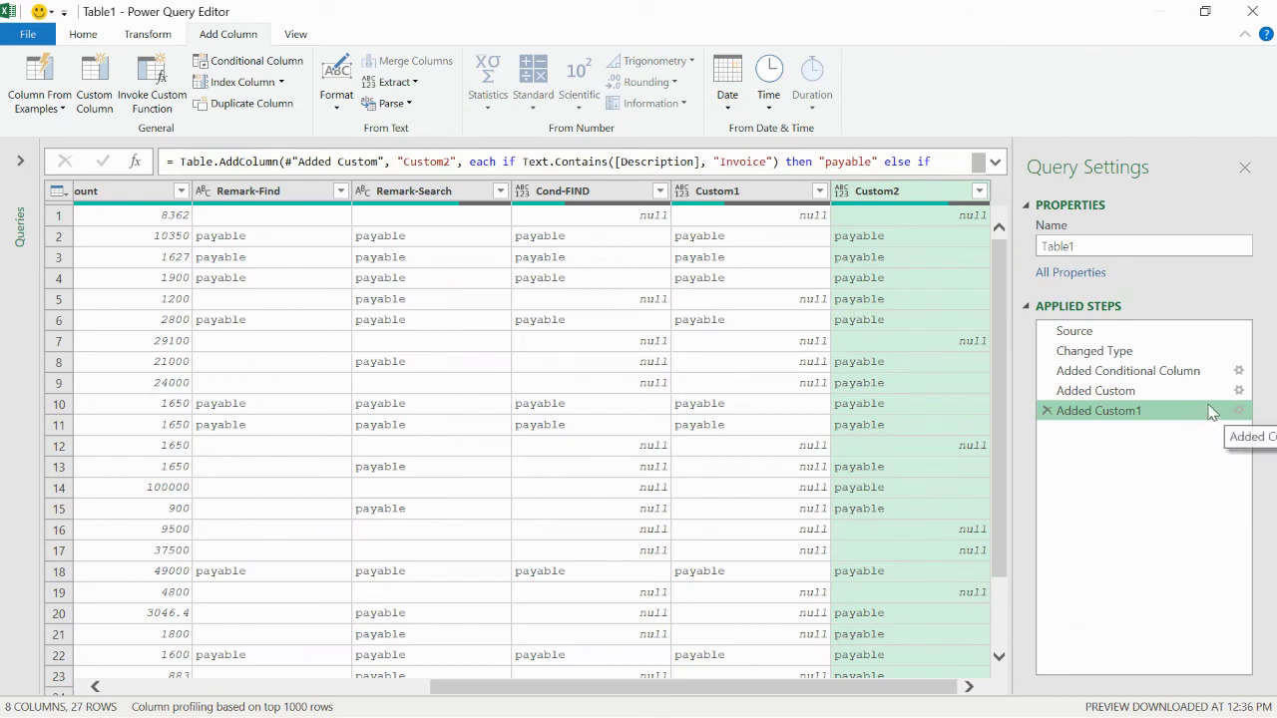
{"action": "left_click", "coordinate": [1239, 411]}
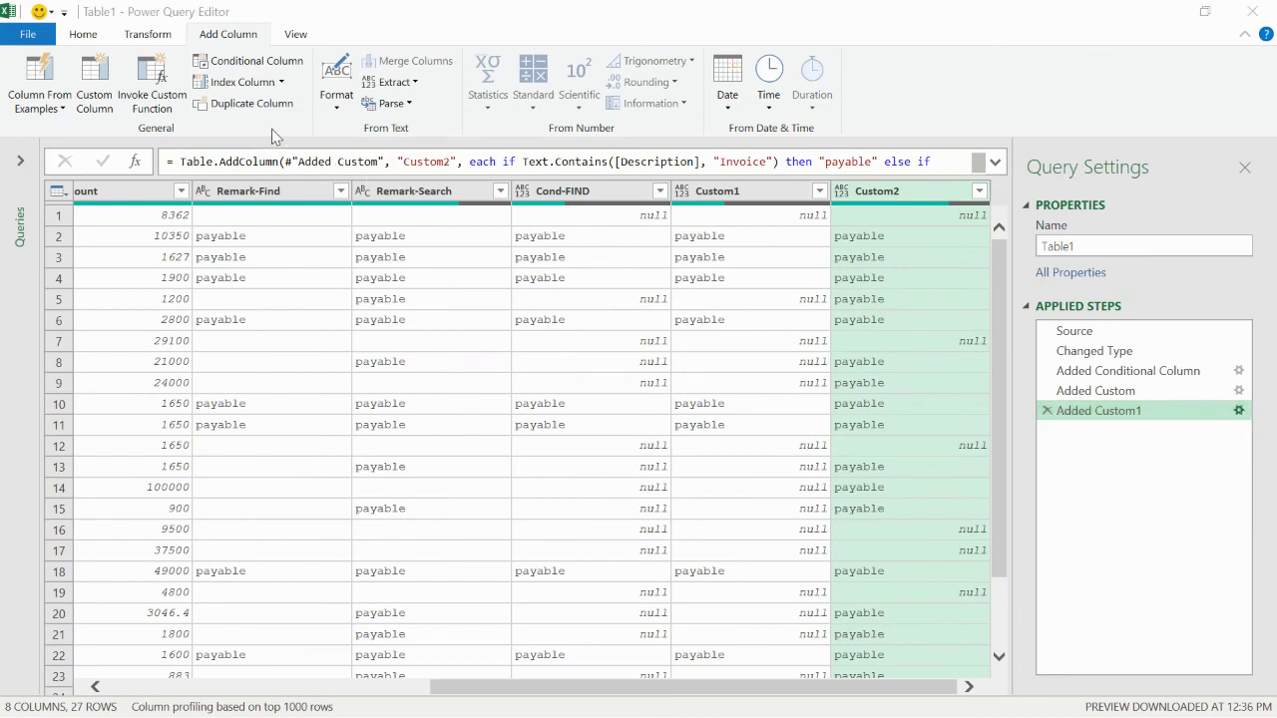
{"action": "left_click", "coordinate": [1239, 411]}
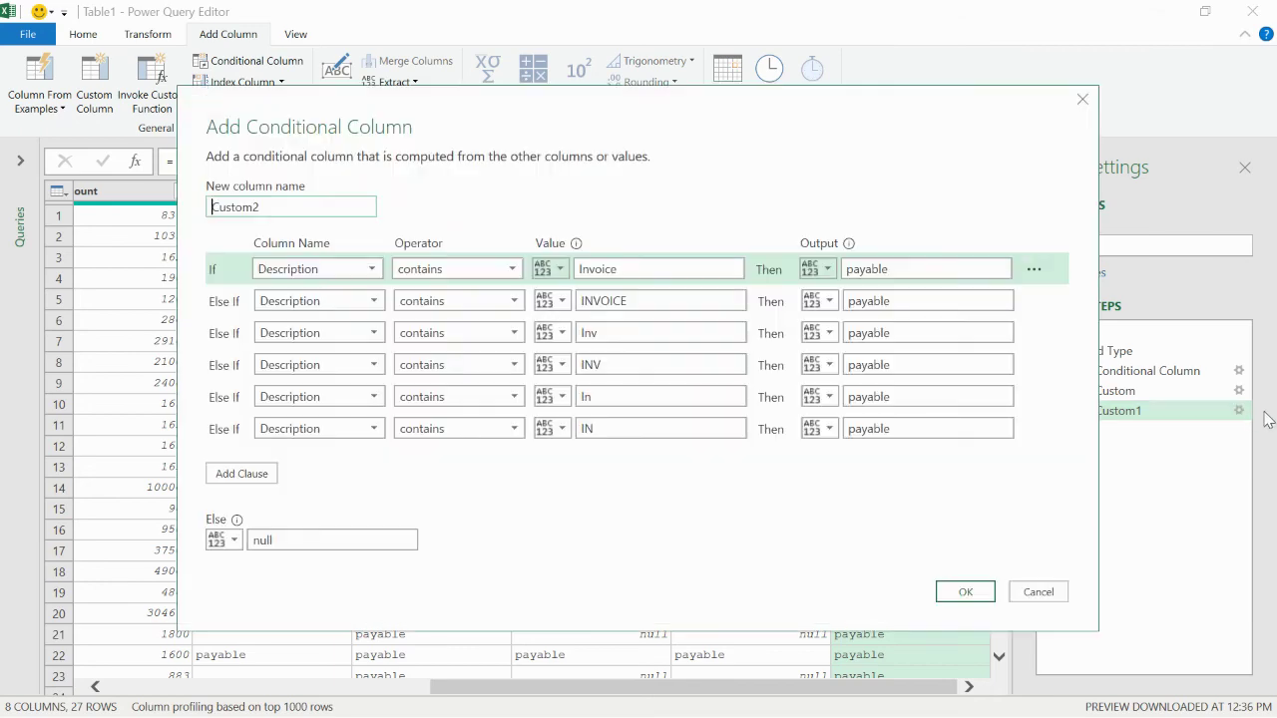
{"action": "left_click", "coordinate": [1038, 593]}
{"action": "left_click", "coordinate": [1240, 391]}
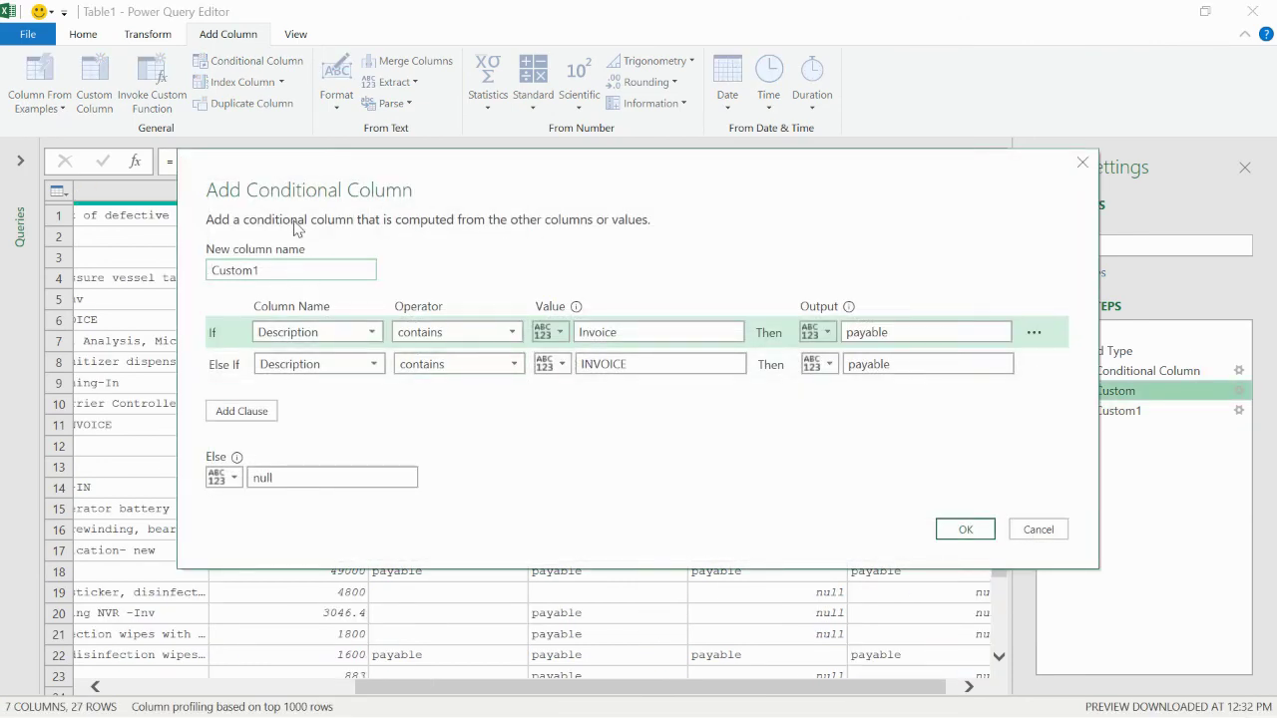
{"action": "left_click", "coordinate": [965, 530]}
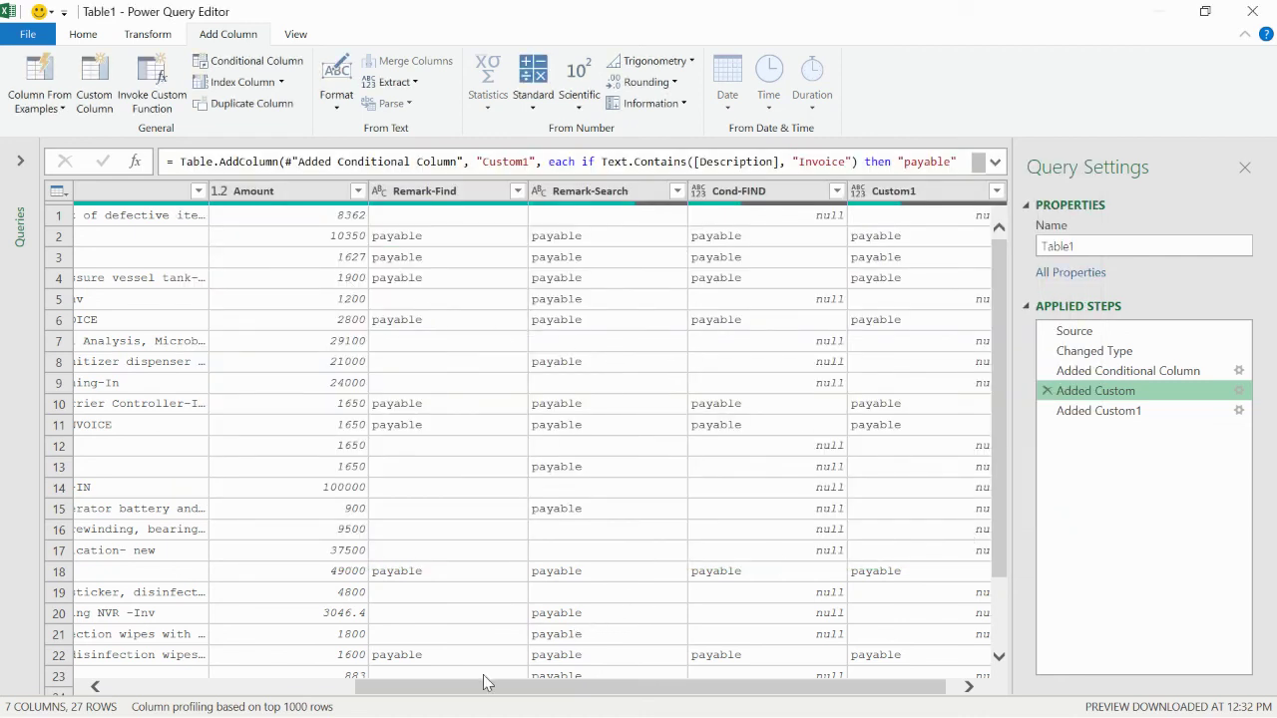
Close the query editor and load the Table1 query changes back into the workbook.
{"action": "scroll", "coordinate": [483, 684], "scroll_direction": "left", "scroll_amount": 3}
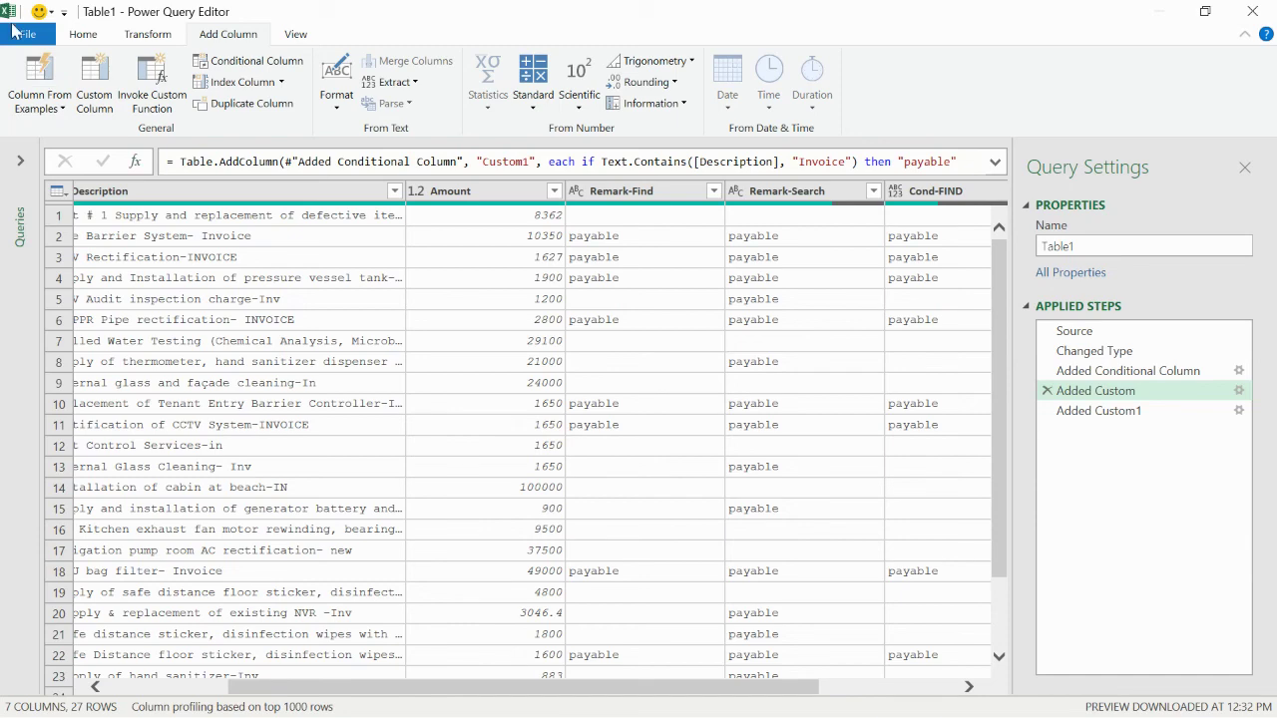
{"action": "left_click", "coordinate": [22, 33]}
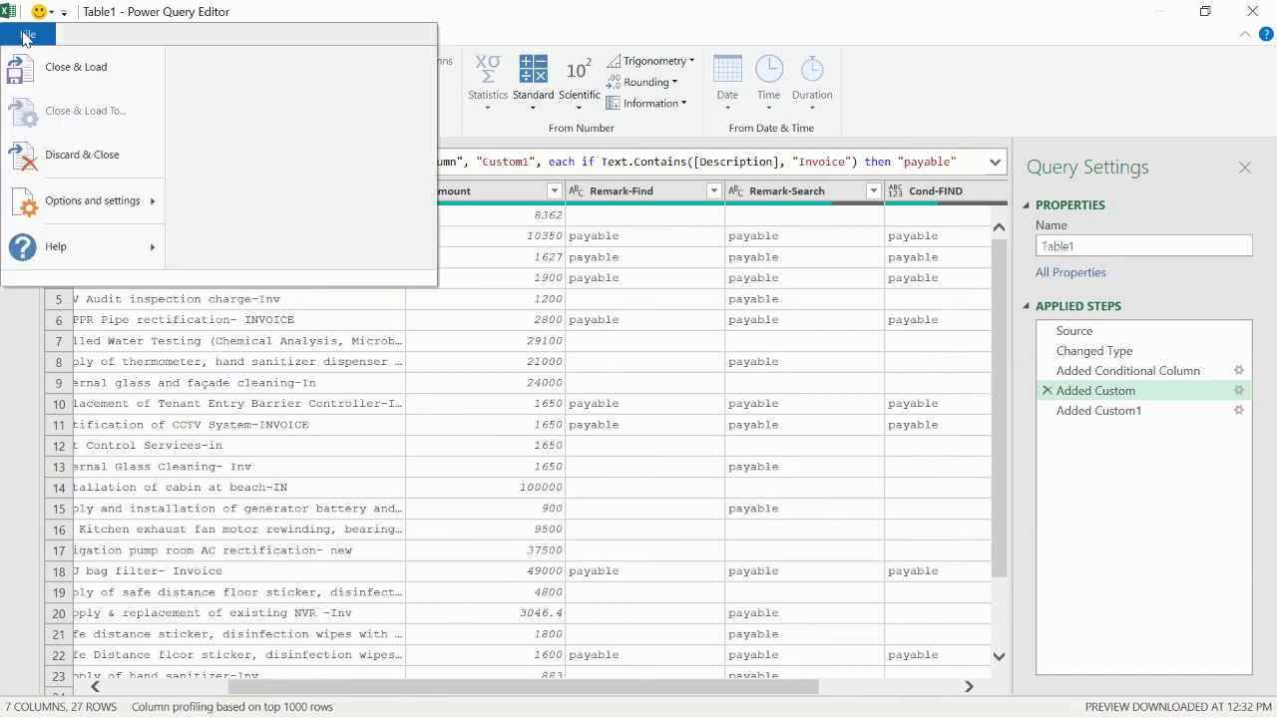
{"action": "left_click", "coordinate": [92, 72]}
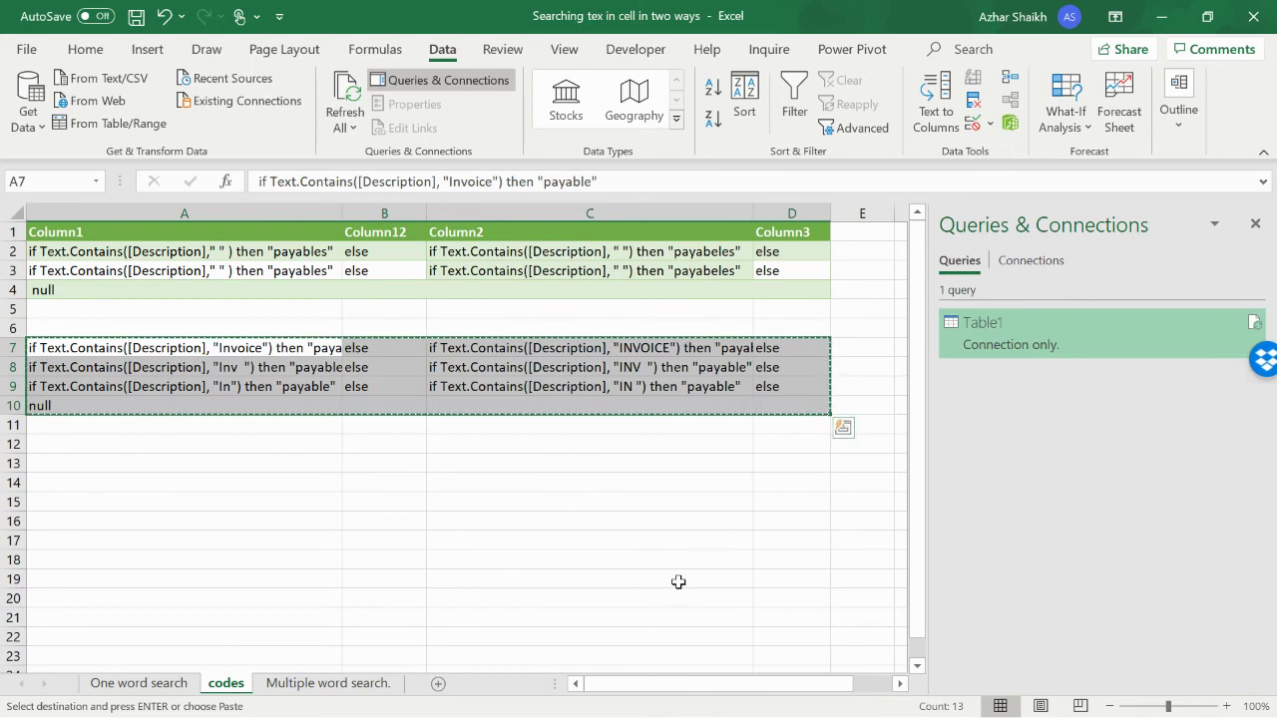
Switch to the Word document of PQ codes and examine the two if/or code variants under With codes.
{"action": "key", "text": "alt+Tab"}
{"action": "key", "text": "Tab"}
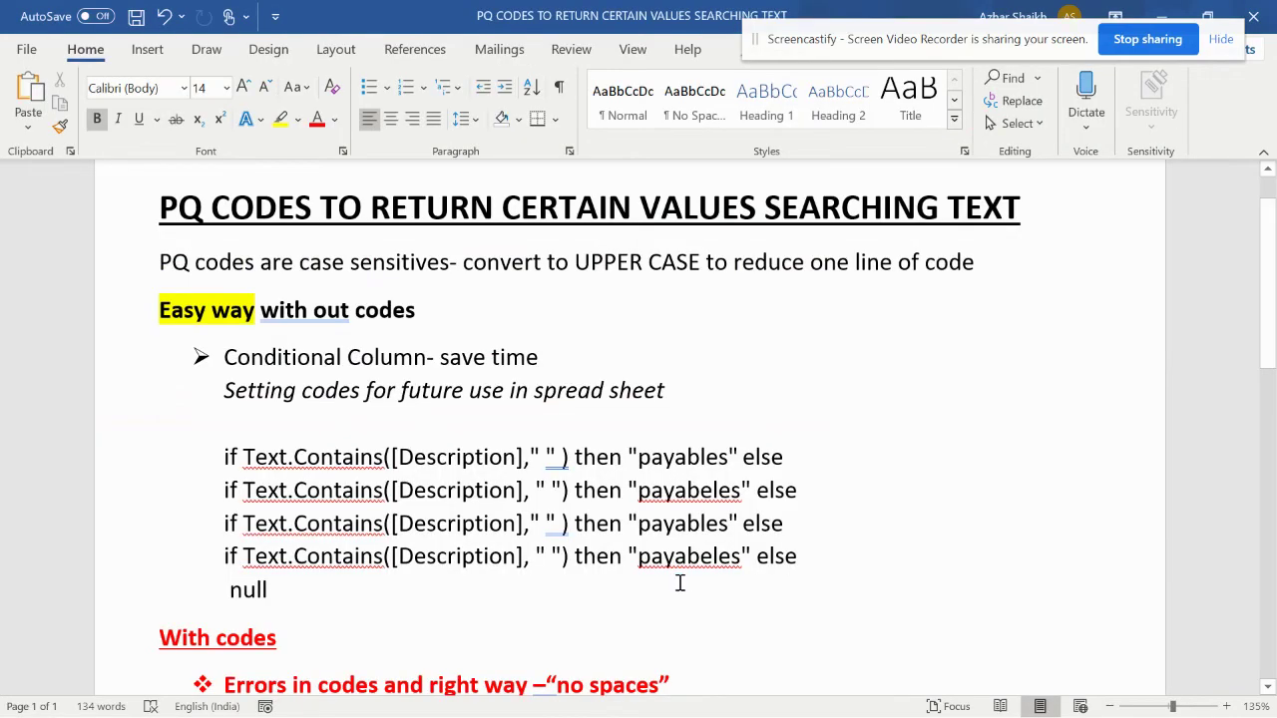
{"action": "left_click", "coordinate": [598, 485]}
{"action": "scroll", "coordinate": [545, 476], "scroll_direction": "down", "scroll_amount": 3}
{"action": "scroll", "coordinate": [545, 476], "scroll_direction": "down", "scroll_amount": 3}
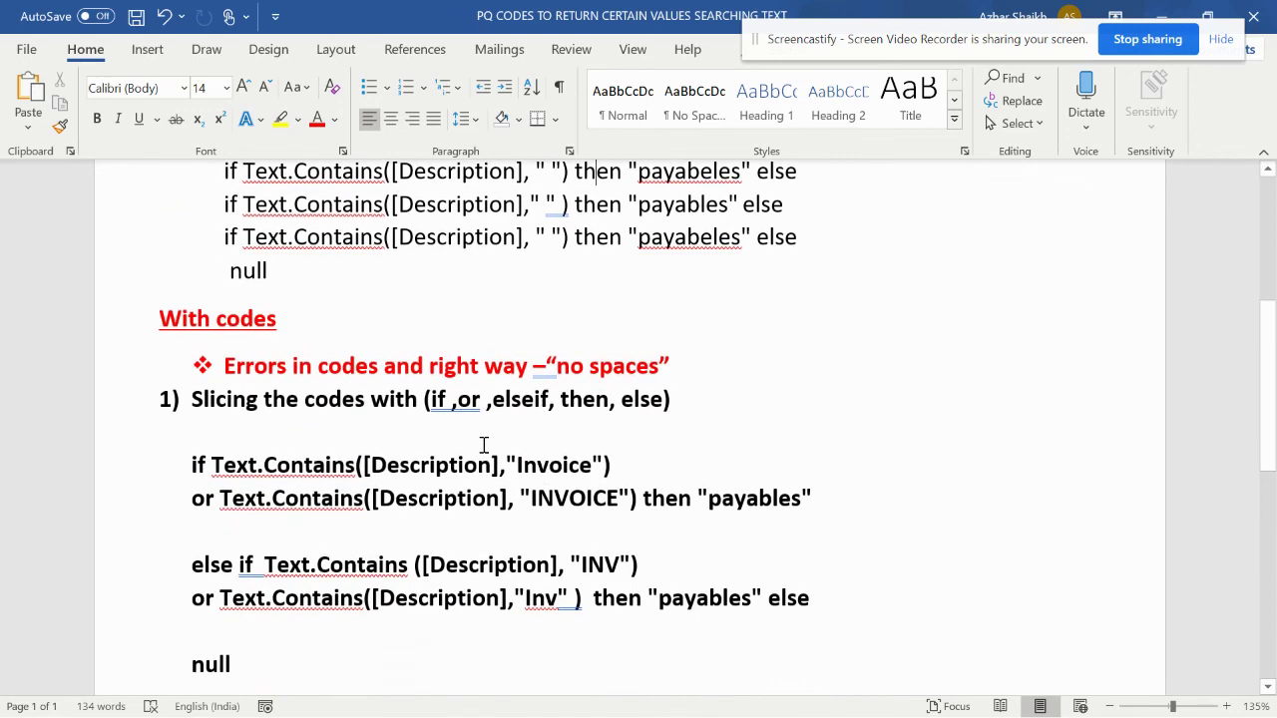
{"action": "scroll", "coordinate": [306, 387], "scroll_direction": "up", "scroll_amount": 4}
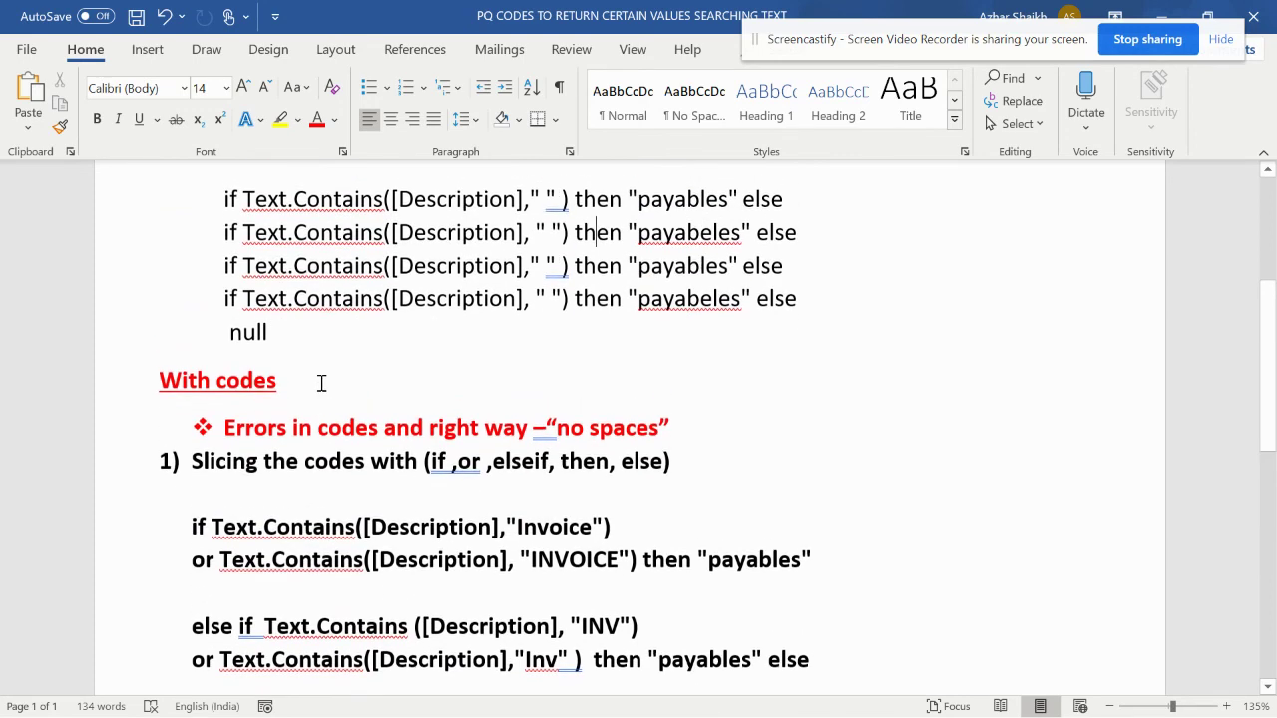
{"action": "scroll", "coordinate": [462, 417], "scroll_direction": "down", "scroll_amount": 8}
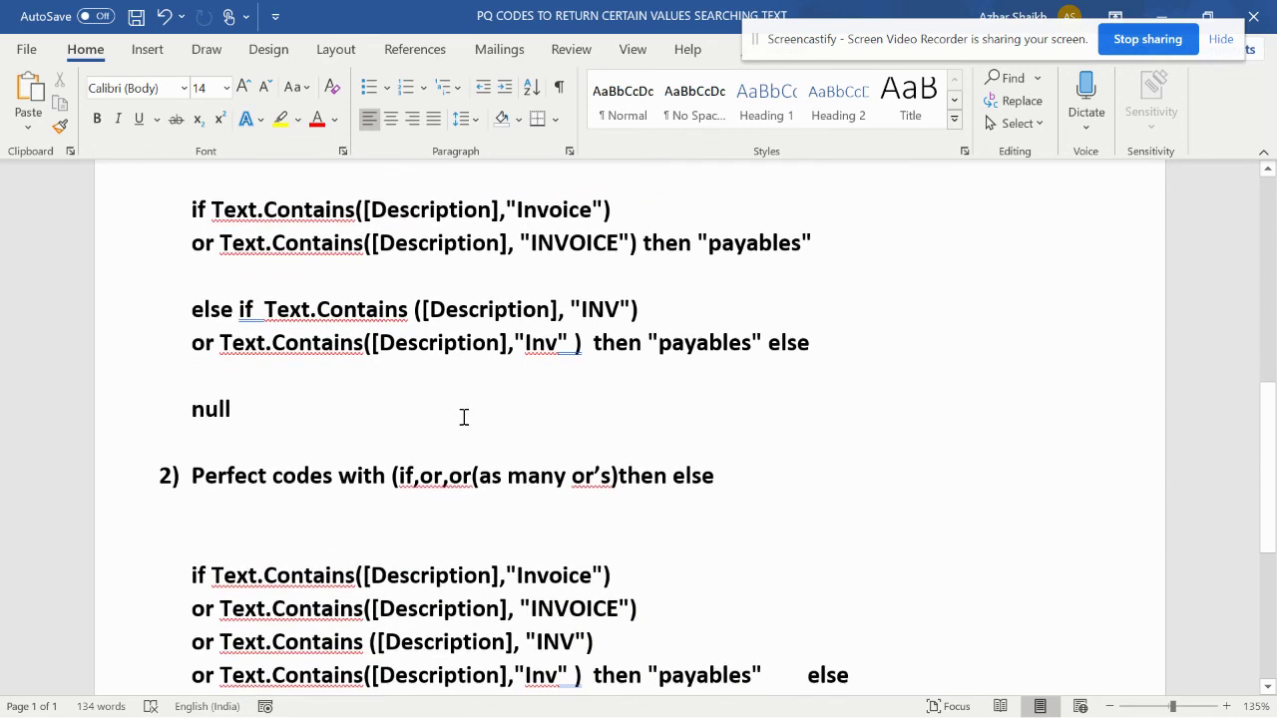
{"action": "scroll", "coordinate": [462, 417], "scroll_direction": "up", "scroll_amount": 4}
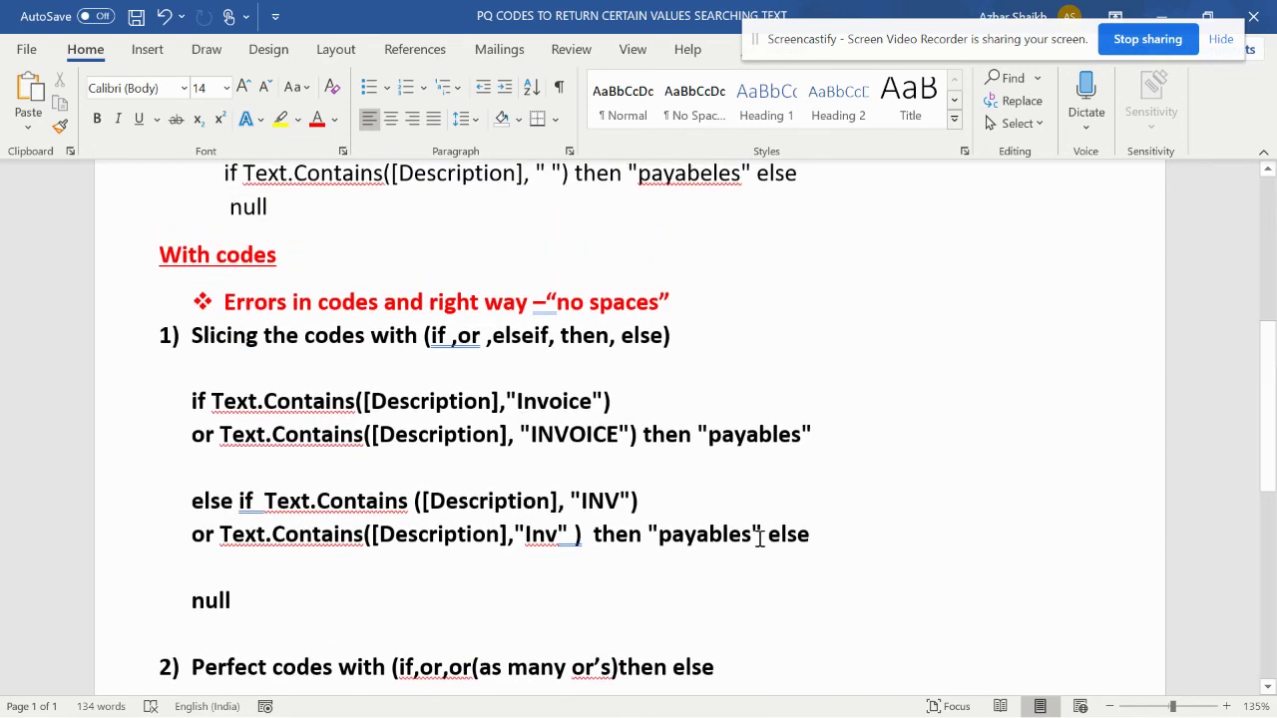